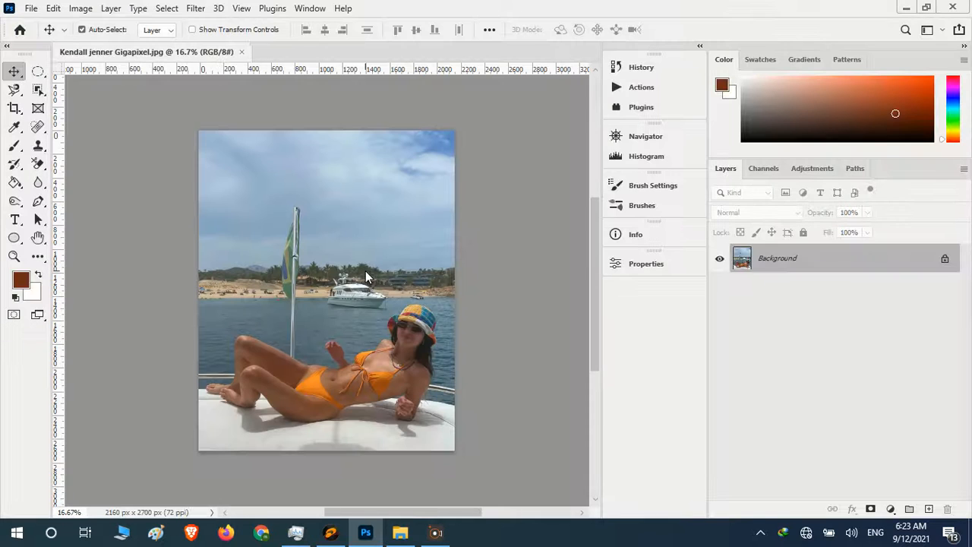
Start a Magnetic Lasso outline at the orange bikini top's shoulder strap and trace the far cup's inner edge down past the knot.
scroll(365, 270, up, 2)
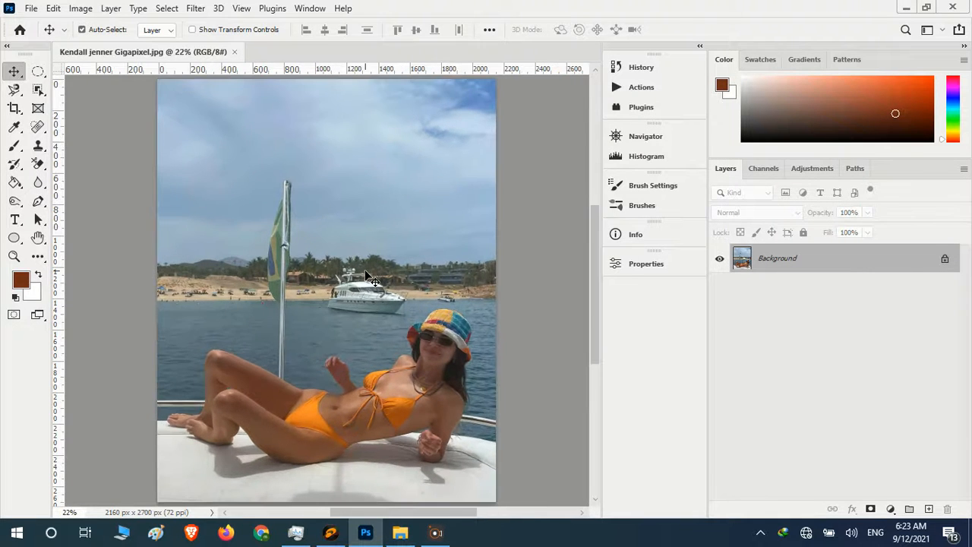
scroll(365, 273, up, 3)
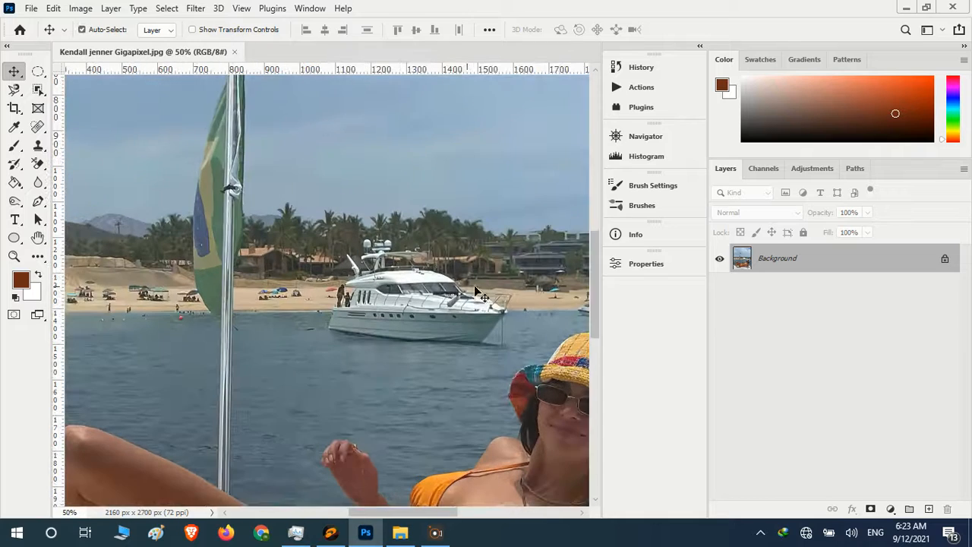
scroll(595, 304, down, 5)
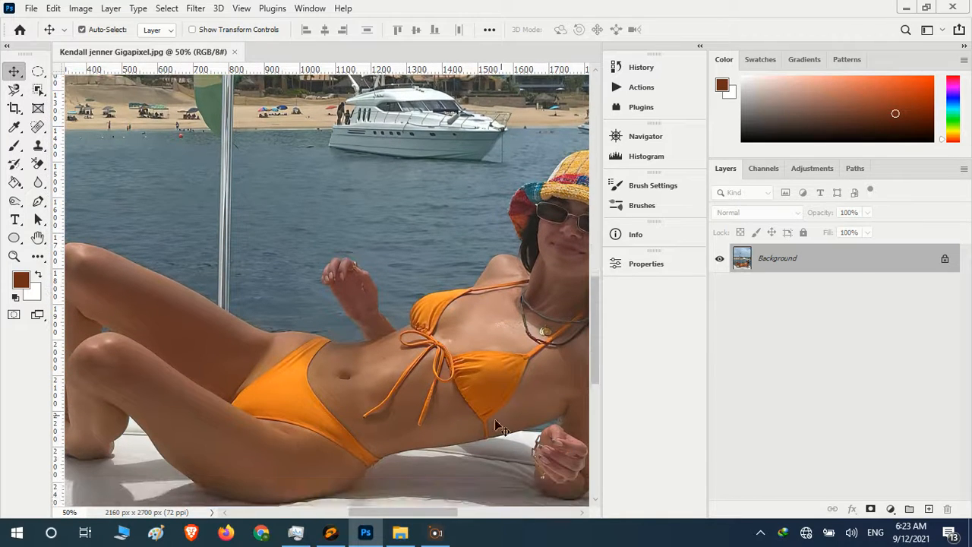
drag(421, 514, 449, 509)
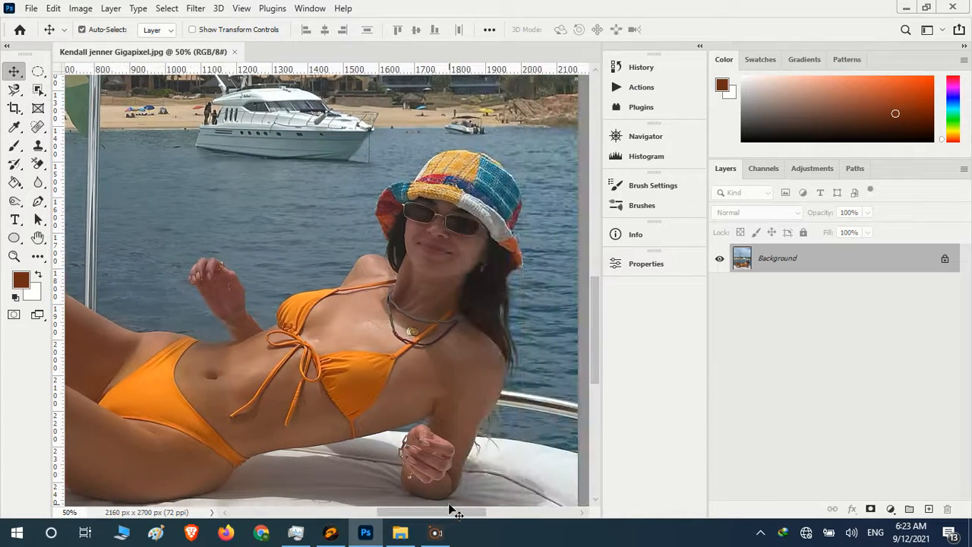
key(ctrl+plus)
key(ctrl+plus)
key(ctrl+plus)
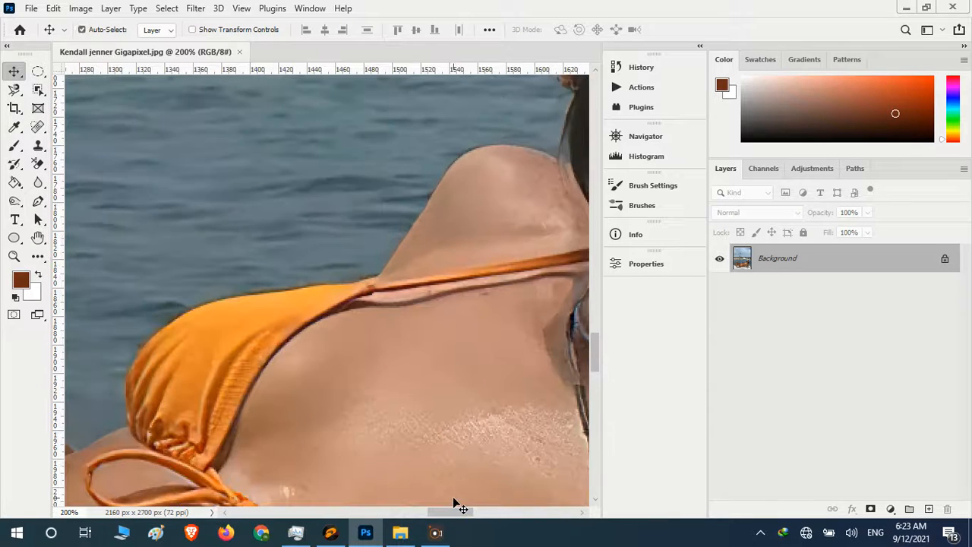
drag(439, 513, 454, 514)
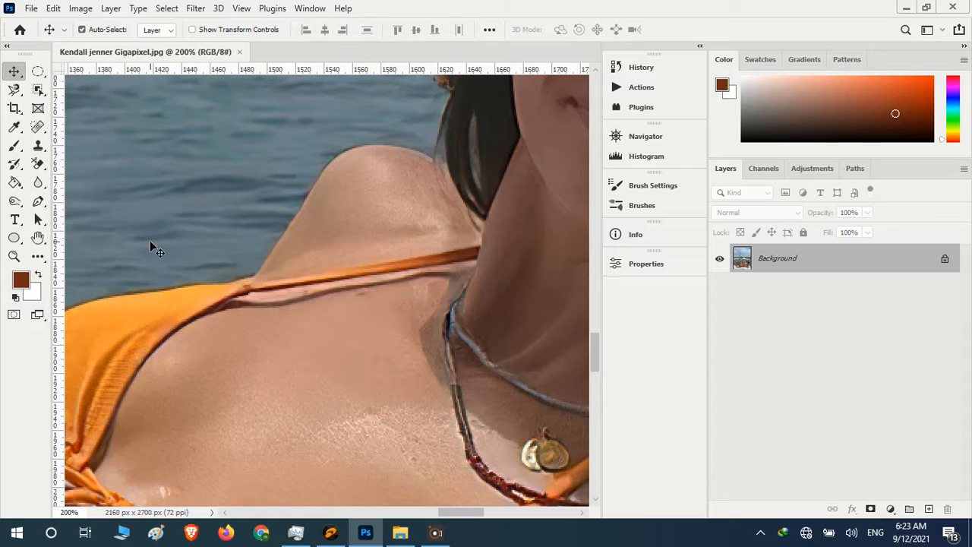
right_click(14, 89)
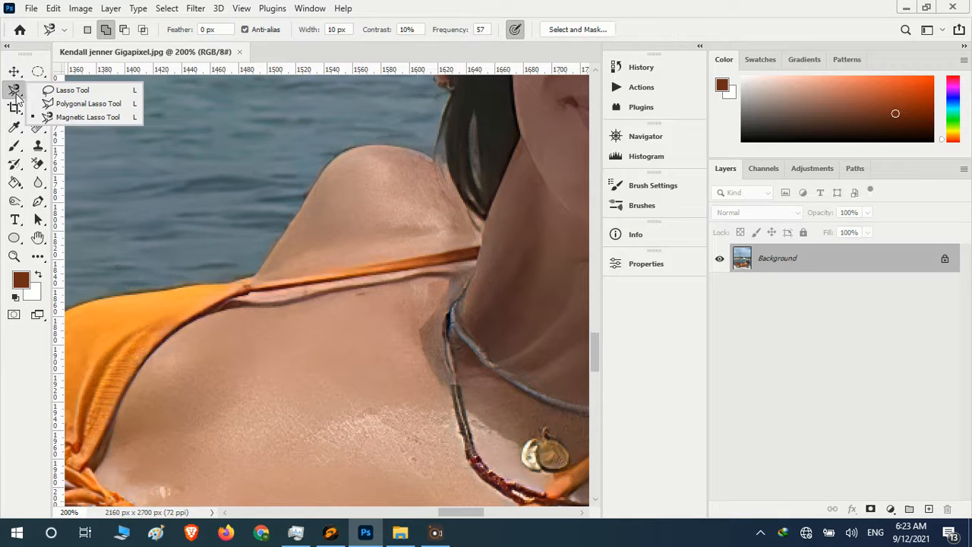
click(47, 116)
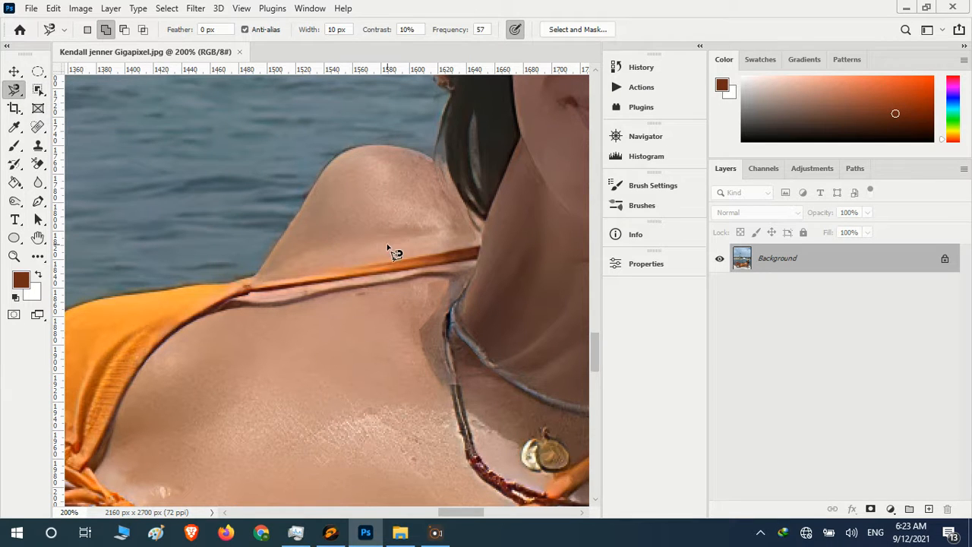
click(470, 261)
drag(213, 316, 356, 233)
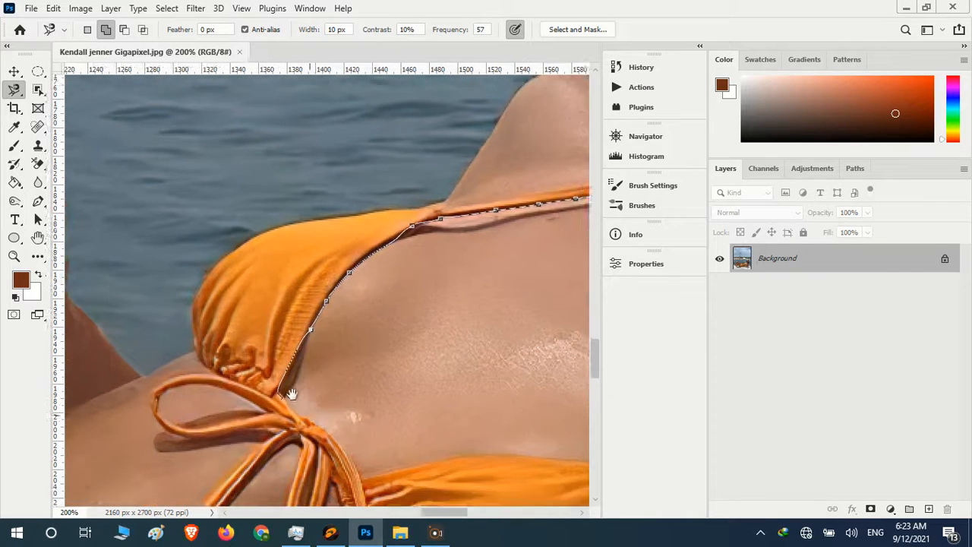
drag(241, 397, 198, 279)
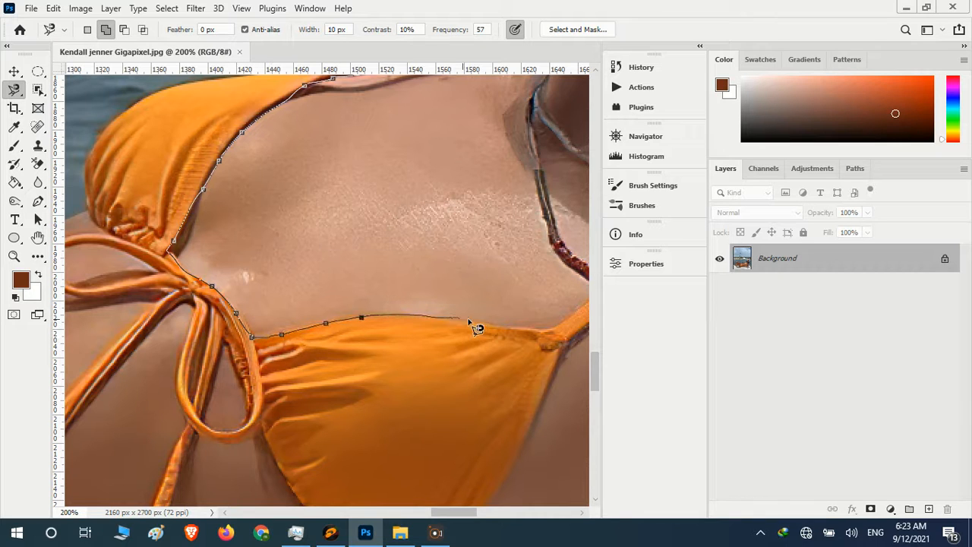
Continue the outline around the near cup, including its strap and short lower string, and back up to the knot.
drag(509, 325, 315, 340)
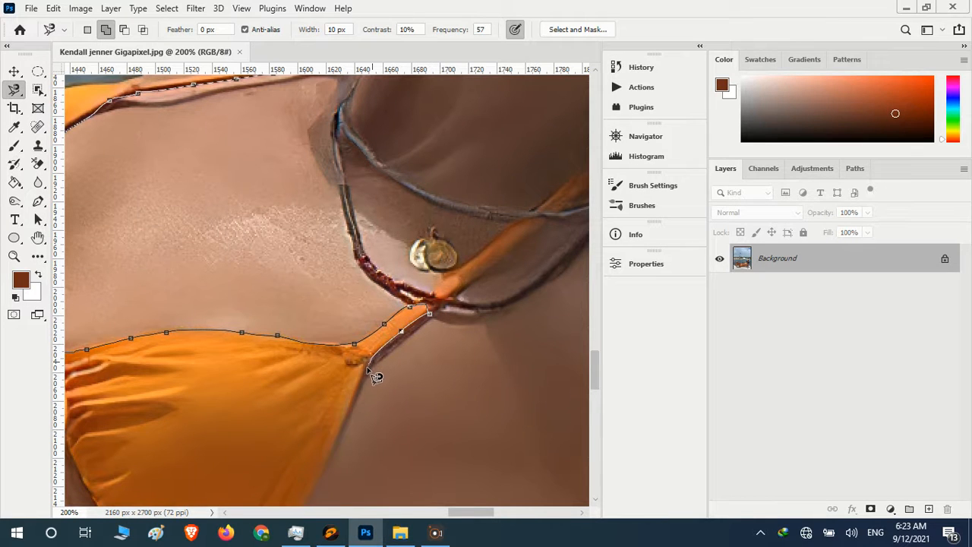
drag(358, 388, 424, 219)
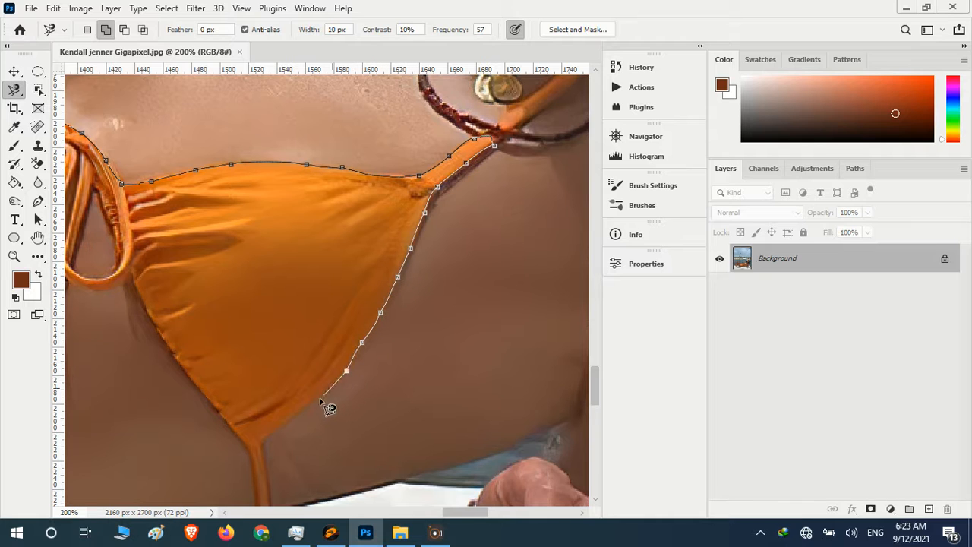
drag(260, 441, 275, 326)
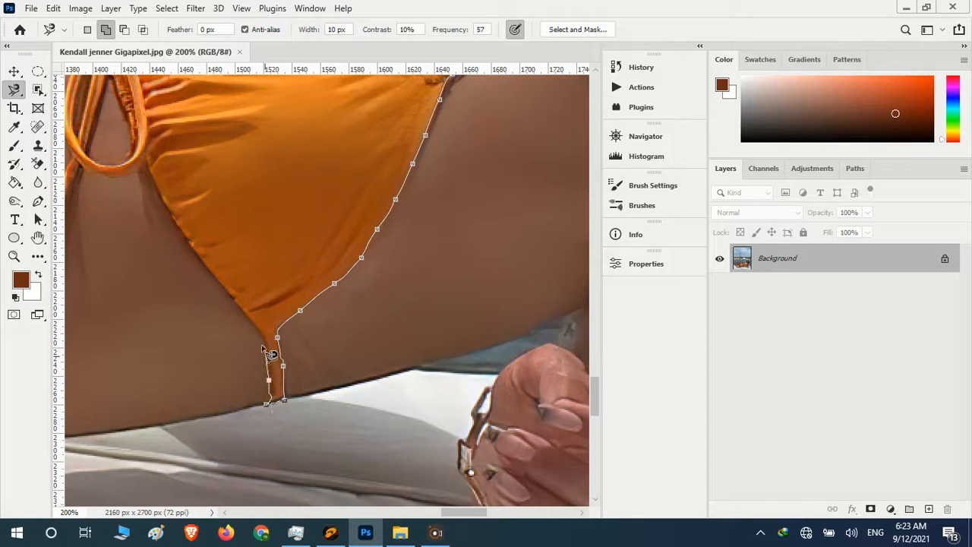
drag(245, 314, 294, 389)
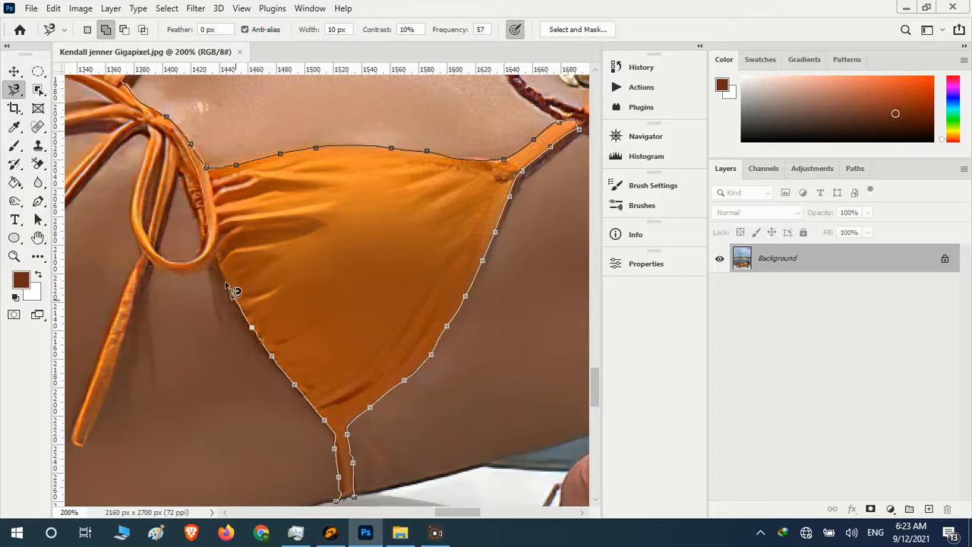
drag(216, 258, 247, 386)
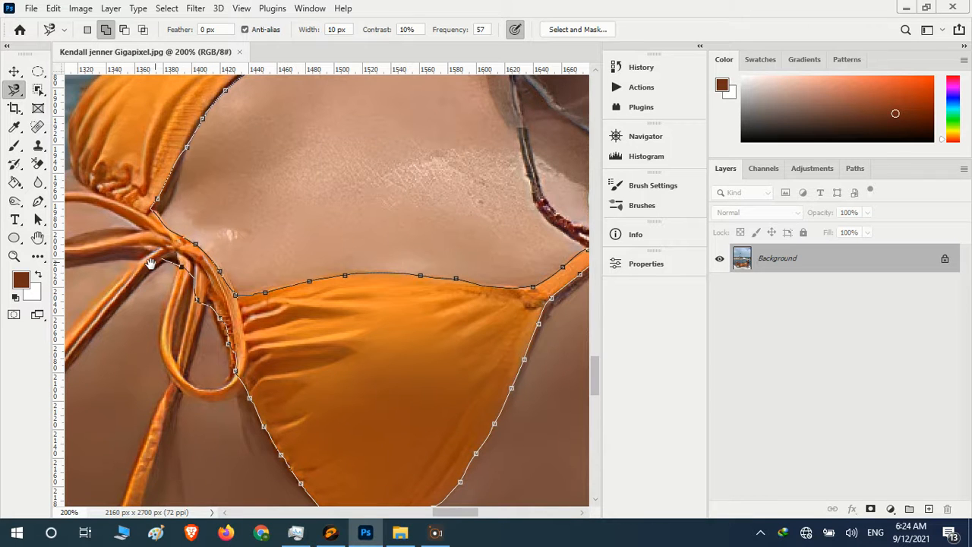
Trace past the knot and around the far cup's outer edge, then close the selection at the strap.
mouse_move(150, 263)
mouse_down()
mouse_move(169, 293)
mouse_move(310, 319)
mouse_up()
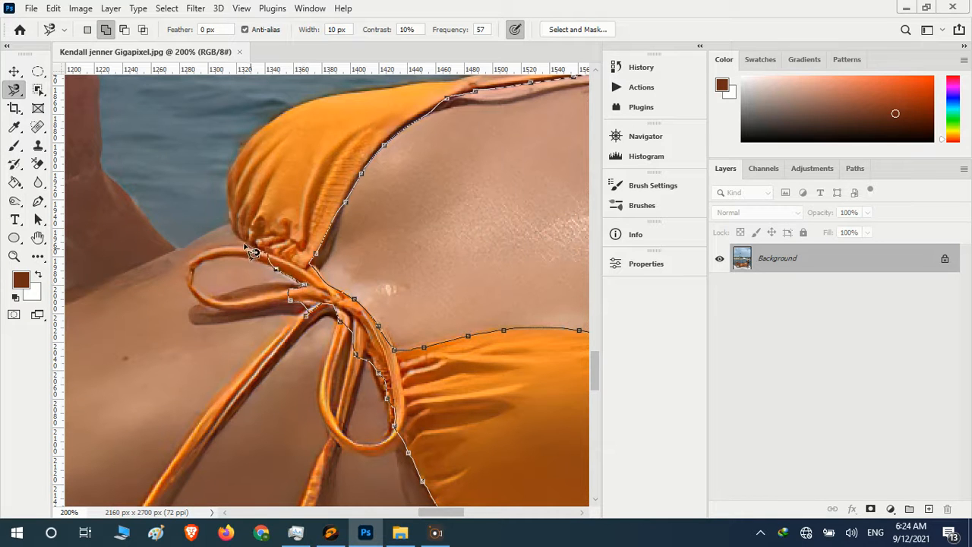
mouse_move(237, 240)
mouse_down()
mouse_move(275, 310)
mouse_move(298, 396)
mouse_up()
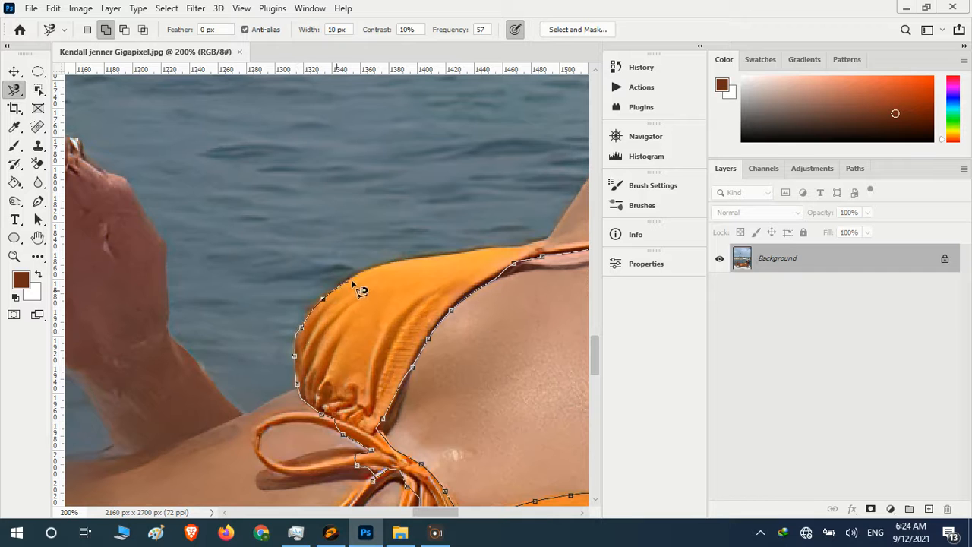
drag(424, 257, 228, 337)
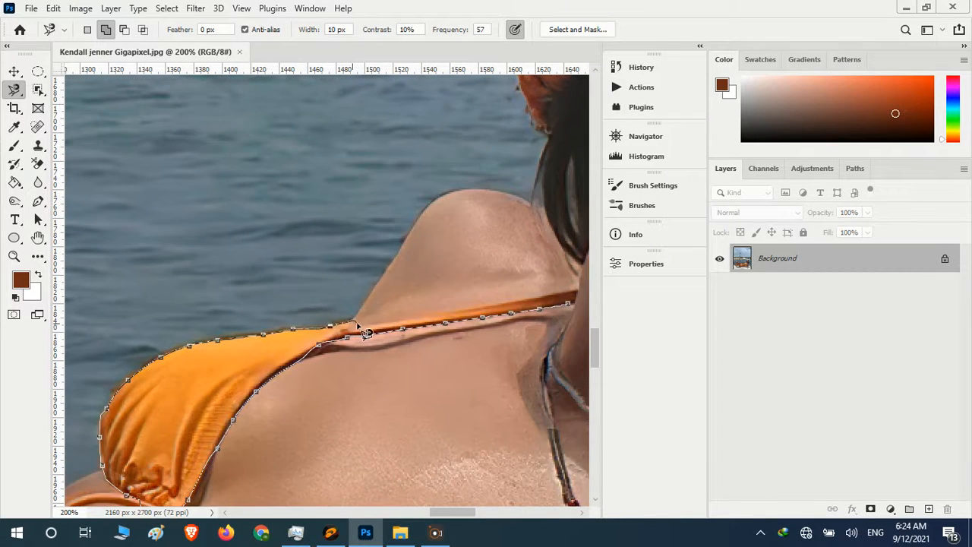
double_click(384, 334)
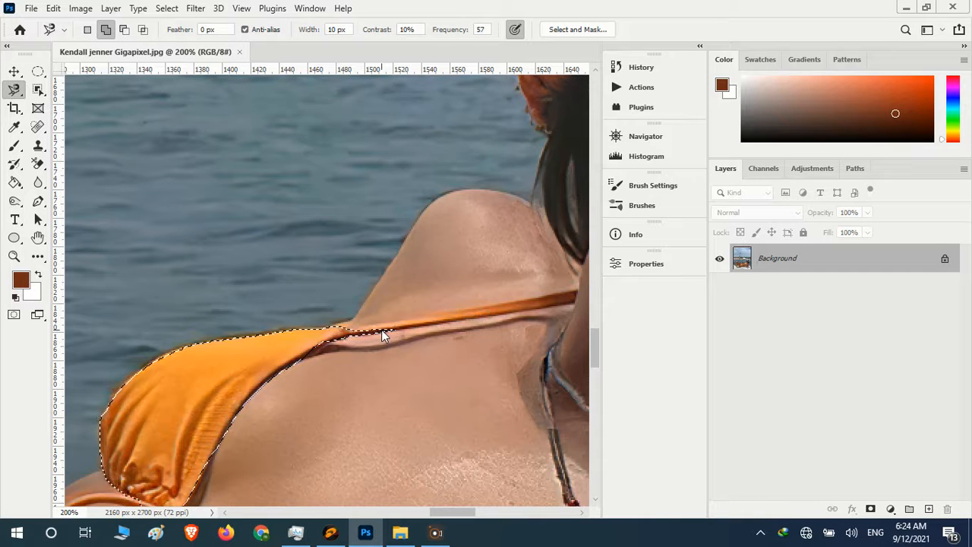
Add a Magnetic Lasso outline to the selection along the bikini bottom's waist edge, from the far hip to the near hip corner.
scroll(405, 380, down, 2)
scroll(408, 380, down, 4)
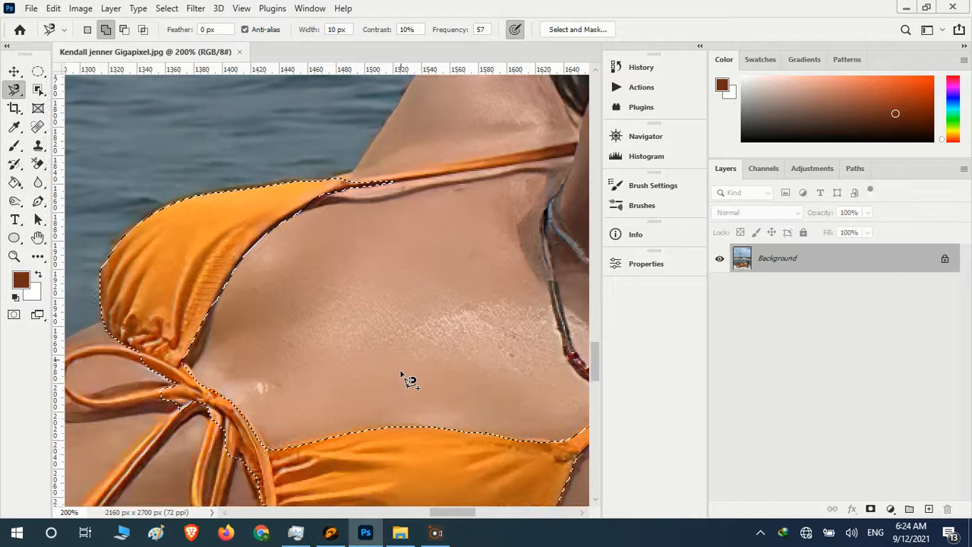
scroll(406, 375, down, 3)
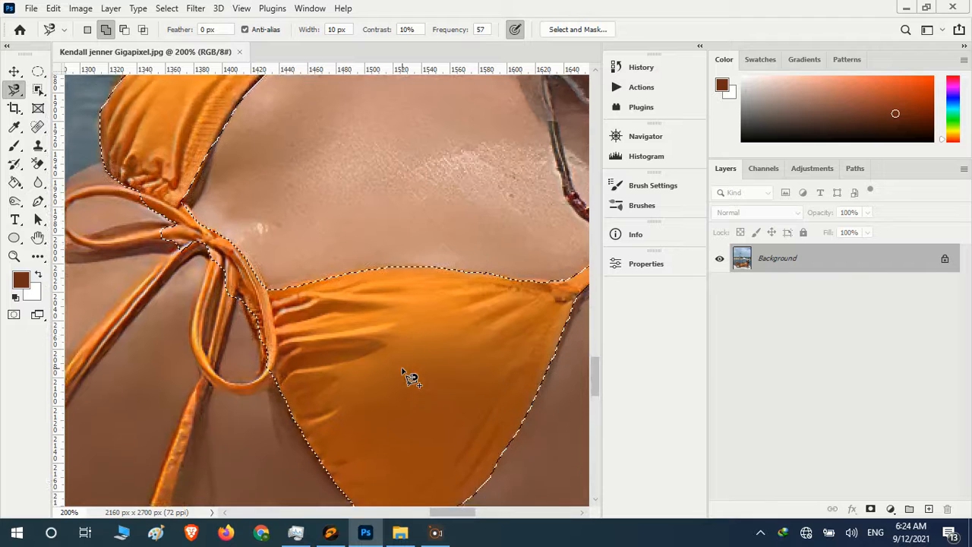
drag(450, 515, 410, 519)
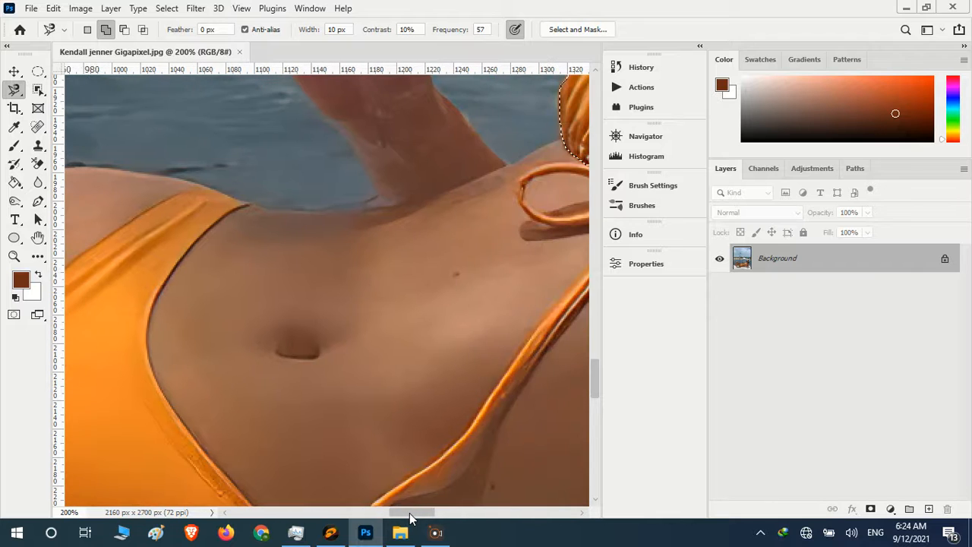
key(ctrl+minus)
scroll(456, 467, up, 1)
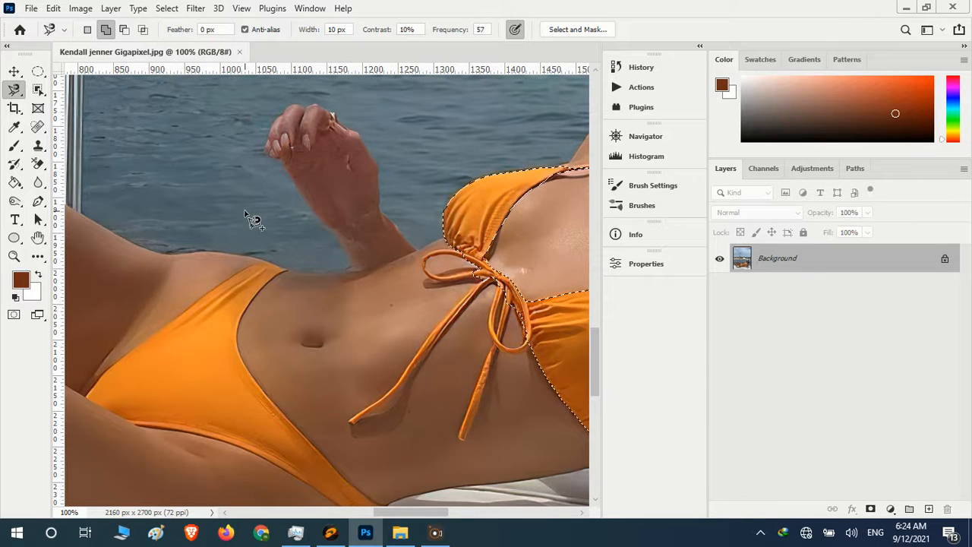
key(ctrl+plus)
key(ctrl+plus)
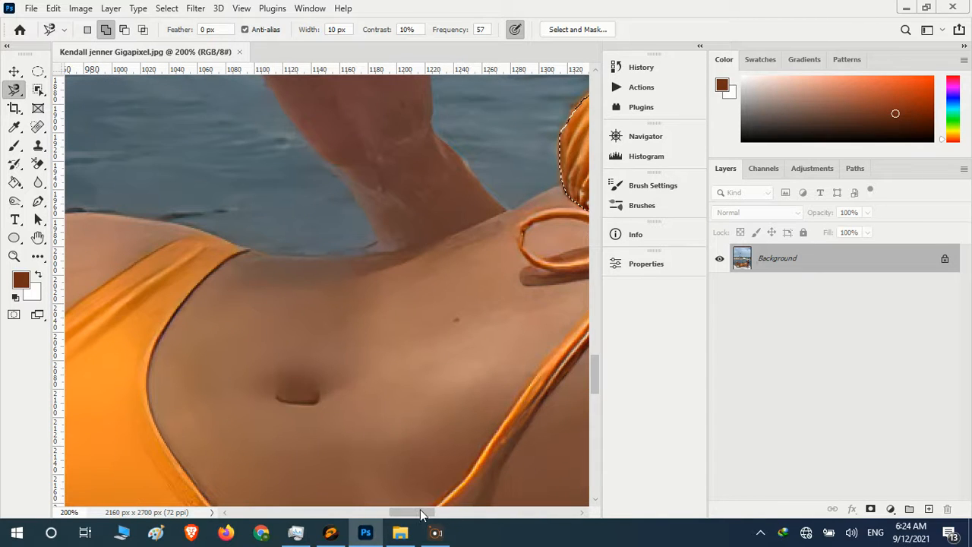
drag(428, 519, 431, 519)
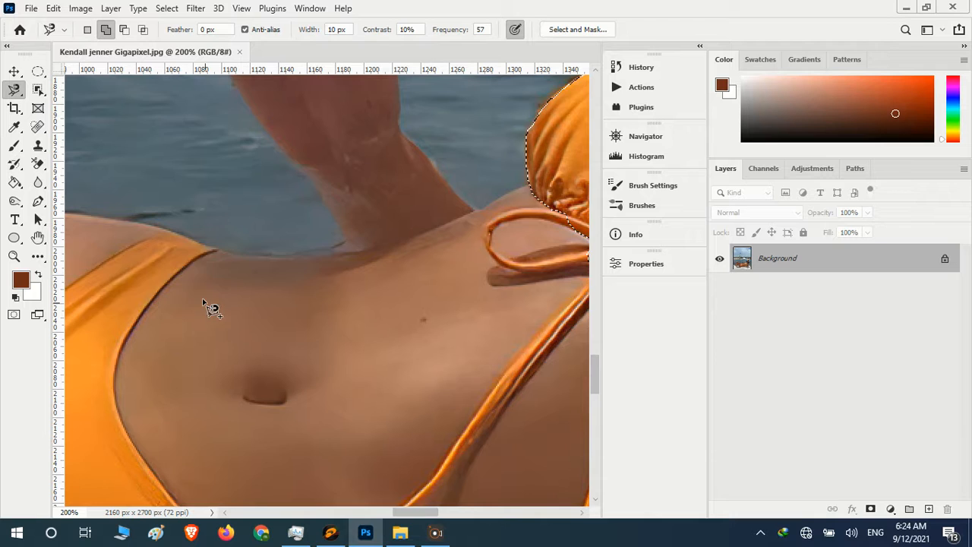
click(217, 250)
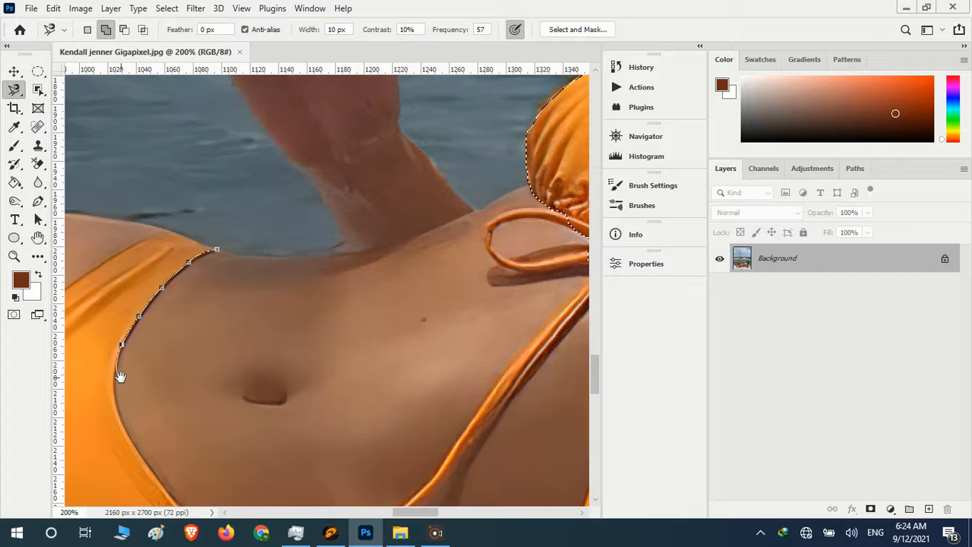
mouse_move(124, 380)
mouse_down()
mouse_move(139, 317)
mouse_move(221, 228)
mouse_up()
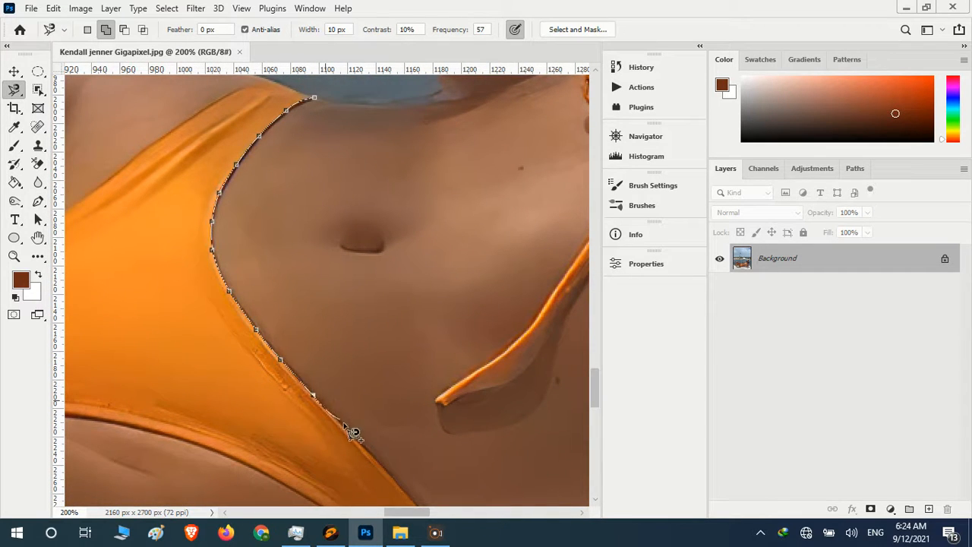
mouse_move(352, 432)
mouse_down()
mouse_move(304, 358)
mouse_move(261, 256)
mouse_up()
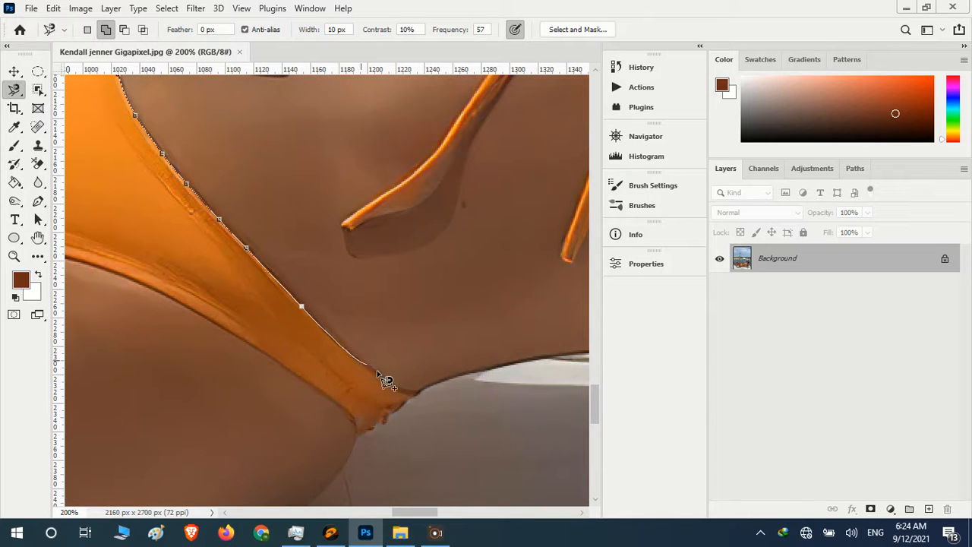
click(419, 395)
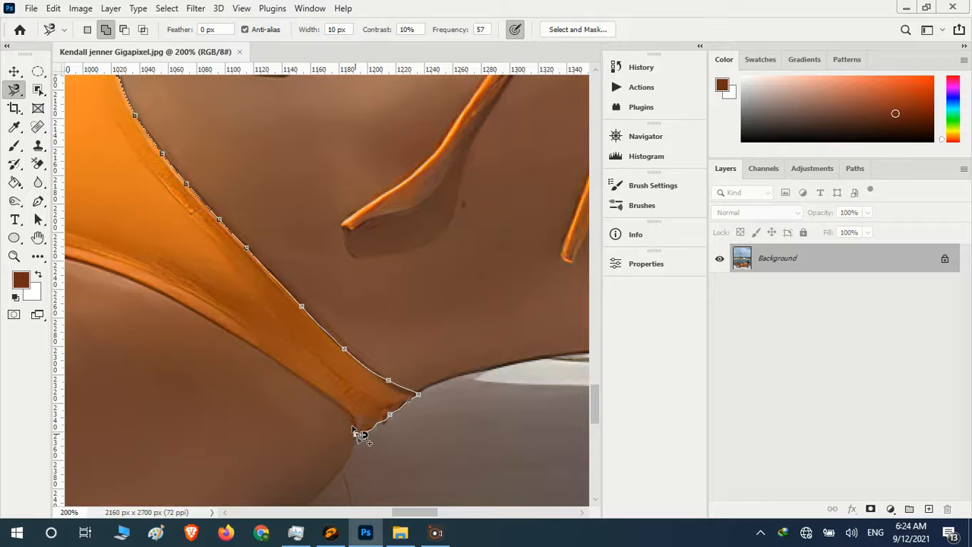
Trace the bikini bottom's leg edges back to the far hip and close the outline, adding it to the selection.
mouse_move(360, 434)
mouse_down()
mouse_move(339, 410)
mouse_move(218, 325)
mouse_move(413, 431)
mouse_move(317, 382)
mouse_move(114, 343)
mouse_up()
mouse_move(114, 344)
mouse_down()
mouse_move(282, 456)
mouse_move(184, 402)
mouse_move(217, 355)
mouse_move(385, 224)
mouse_move(313, 335)
mouse_move(250, 401)
mouse_move(314, 363)
mouse_move(362, 316)
mouse_move(411, 305)
mouse_move(449, 325)
mouse_up()
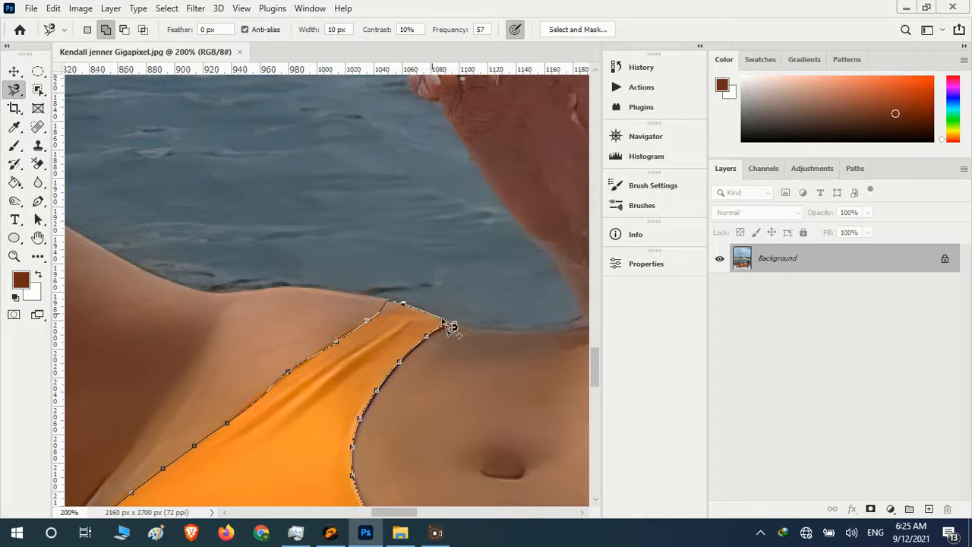
click(458, 326)
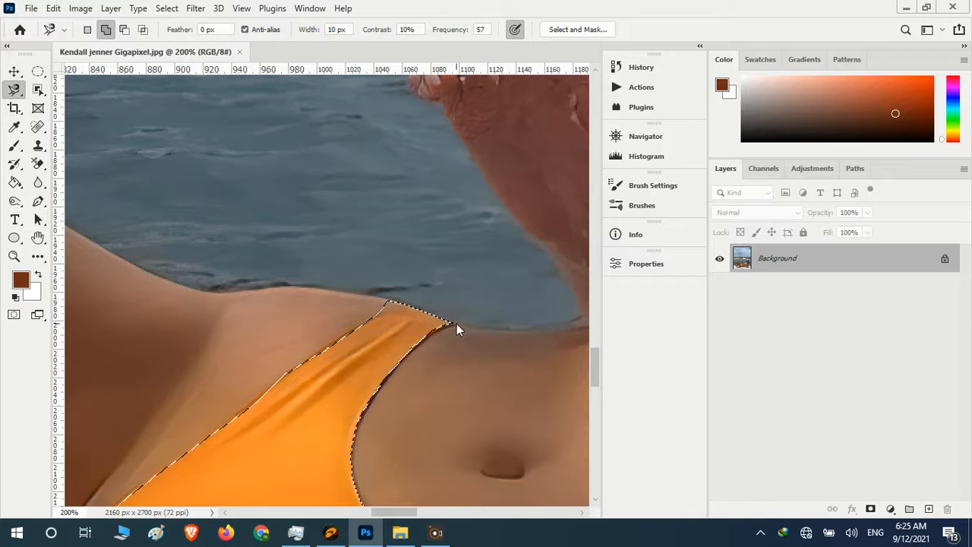
Add a Hue/Saturation adjustment layer for the selected bikini and set its hue to +49.
key(ctrl+minus)
key(ctrl+minus)
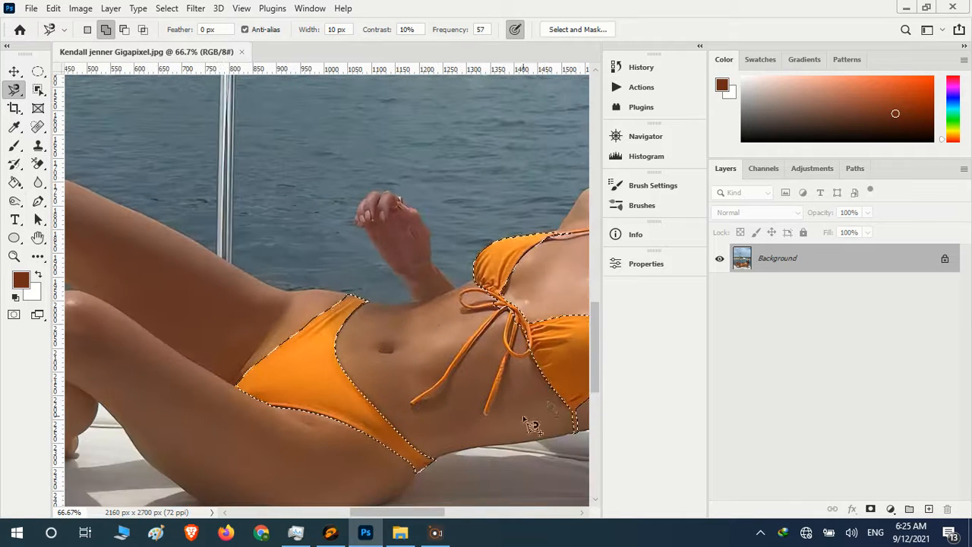
drag(377, 511, 396, 517)
click(890, 509)
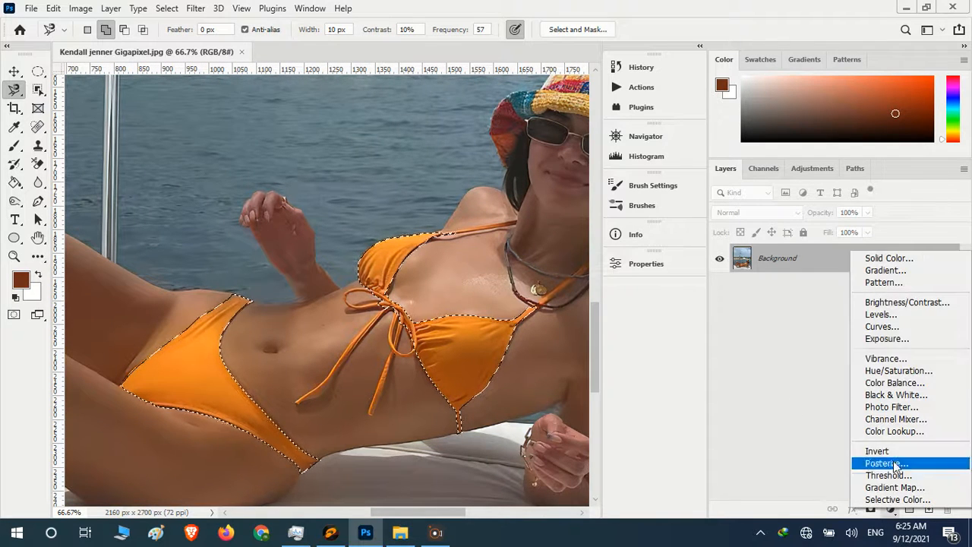
click(901, 371)
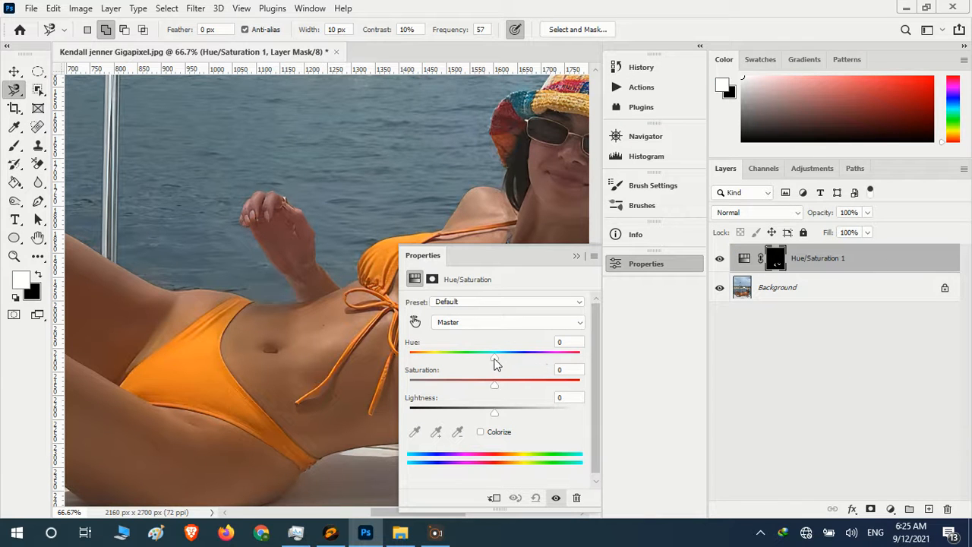
drag(495, 360, 536, 358)
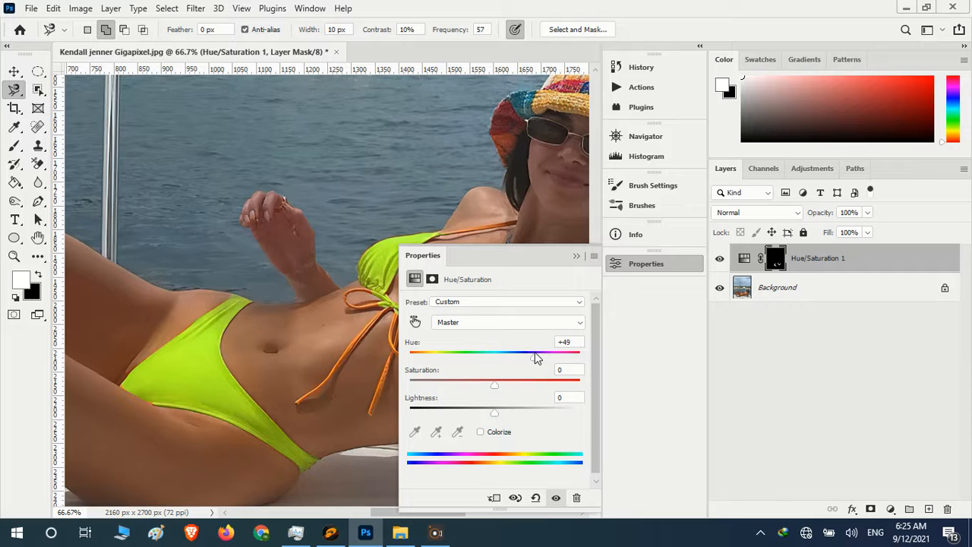
Examine the recoloured bikini's cup edges, side ties and neck strap up close for areas the adjustment mask misses.
key(ctrl+plus)
key(ctrl+plus)
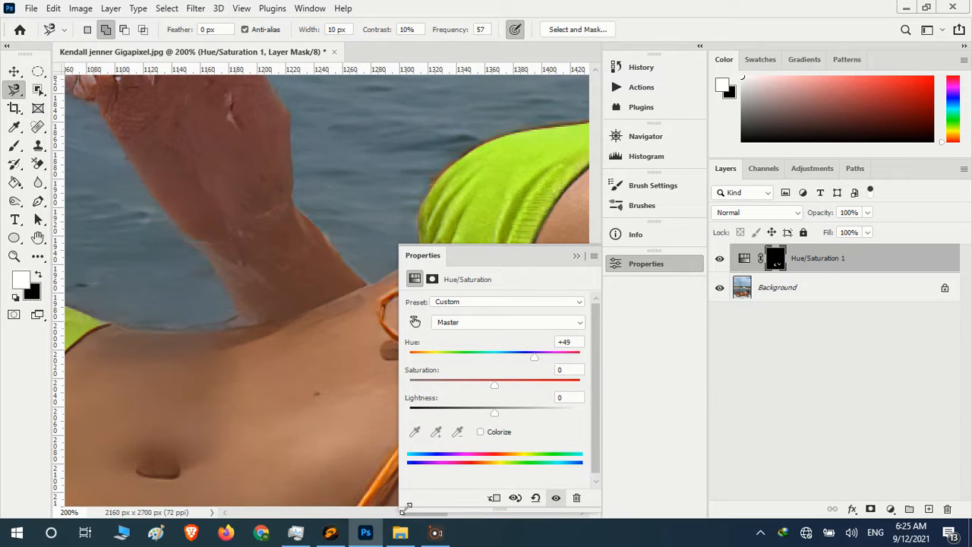
drag(513, 256, 183, 111)
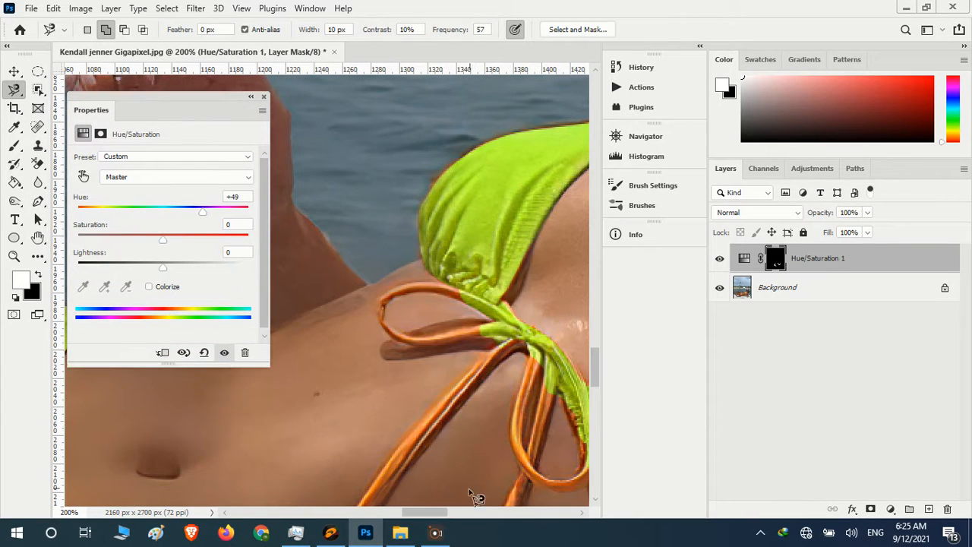
drag(431, 516, 473, 516)
scroll(454, 329, up, 2)
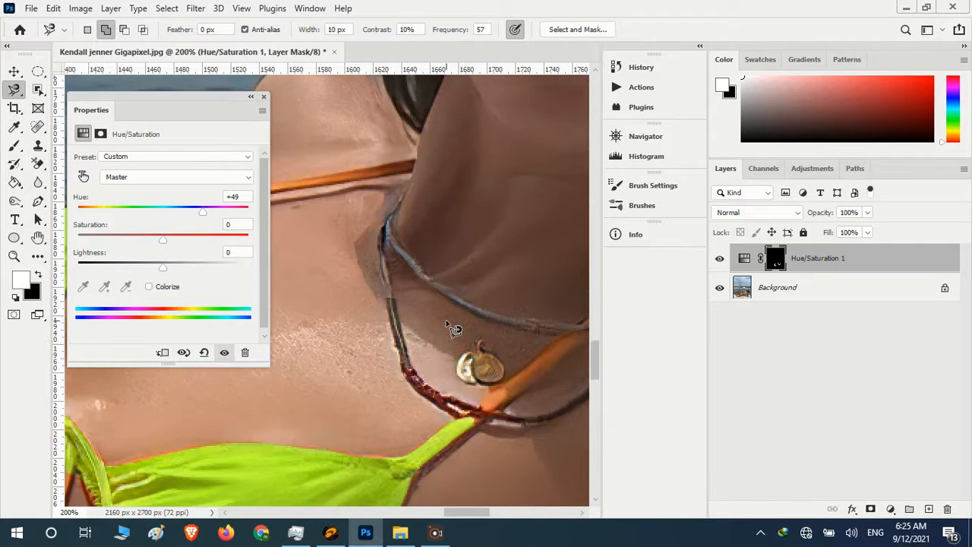
scroll(448, 327, down, 4)
scroll(365, 451, down, 2)
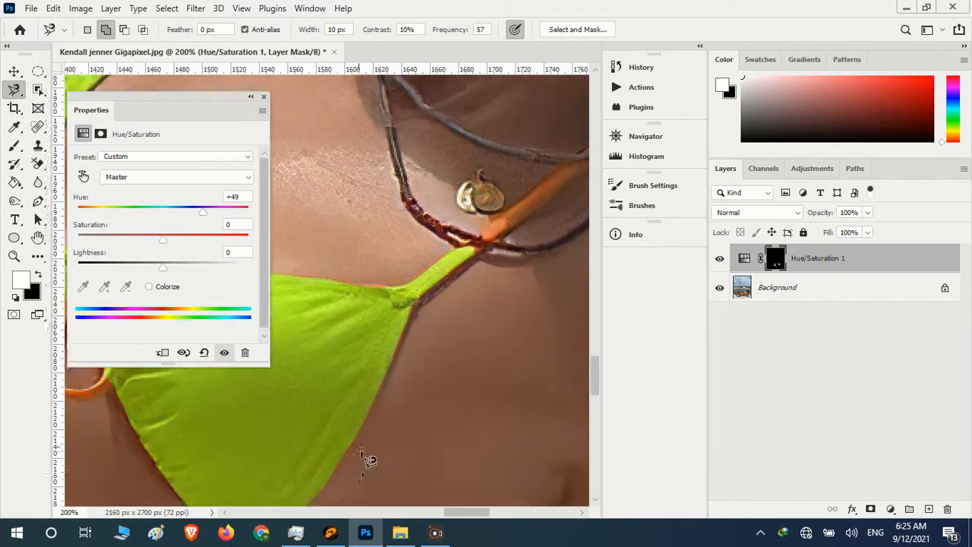
drag(455, 513, 470, 515)
scroll(457, 421, up, 4)
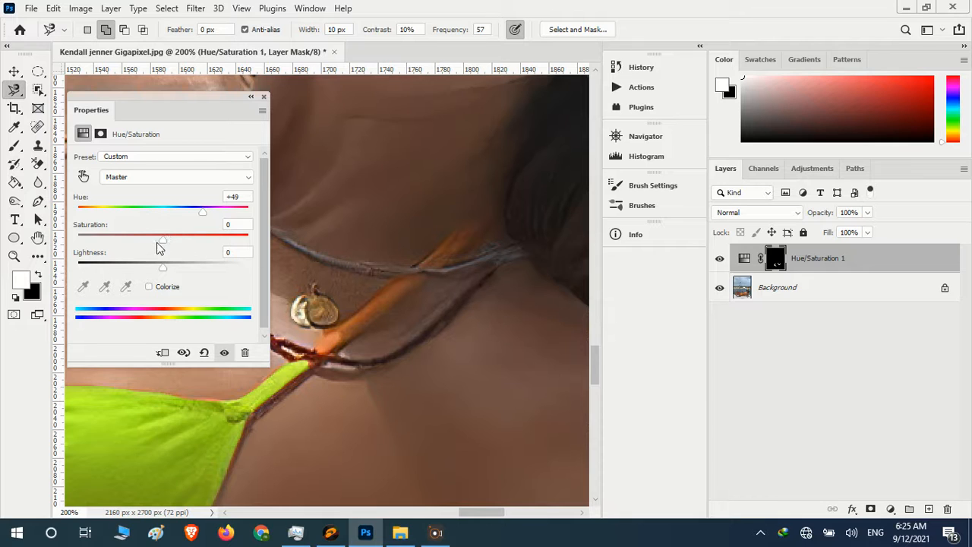
Colorize the bikini through the Hue/Saturation adjustment, with hue 182, saturation 100 and lightness -13.
click(150, 286)
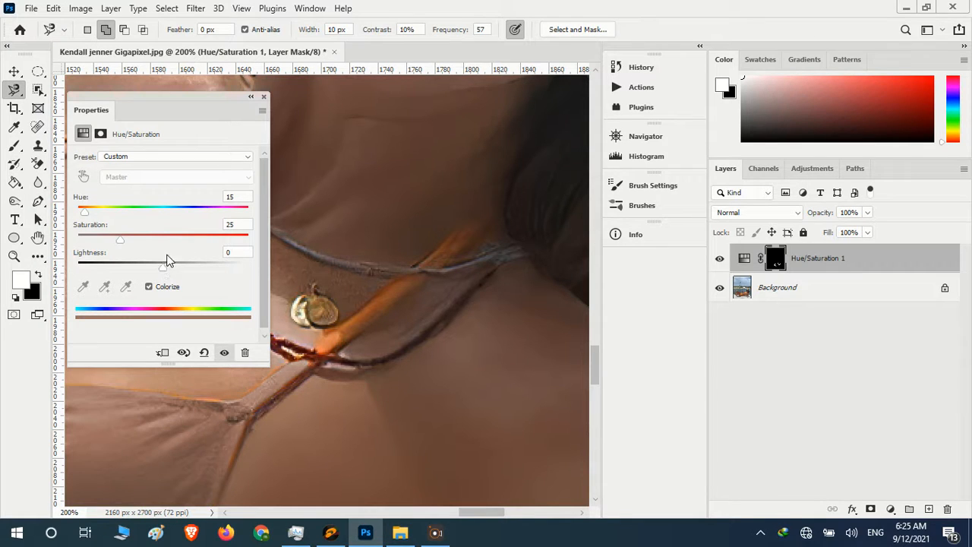
click(187, 237)
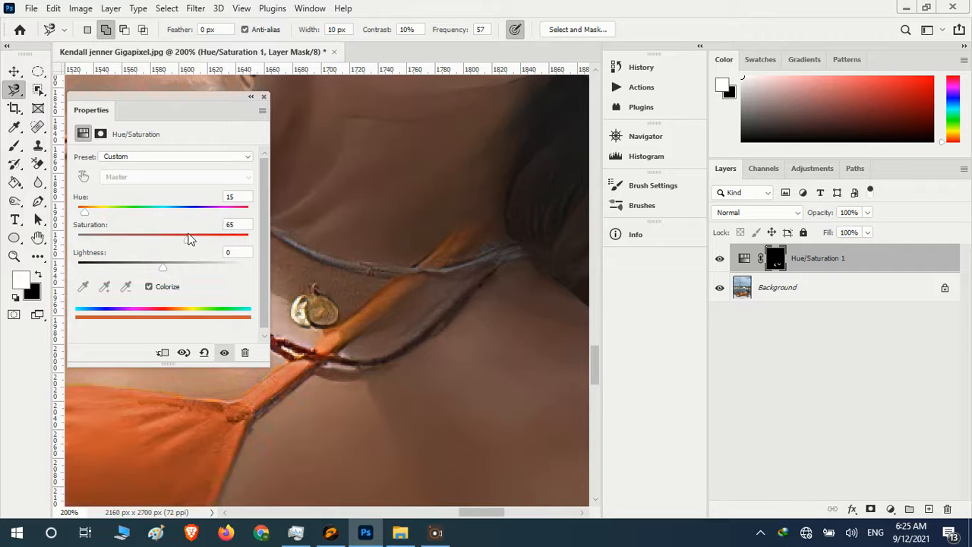
drag(482, 515, 468, 515)
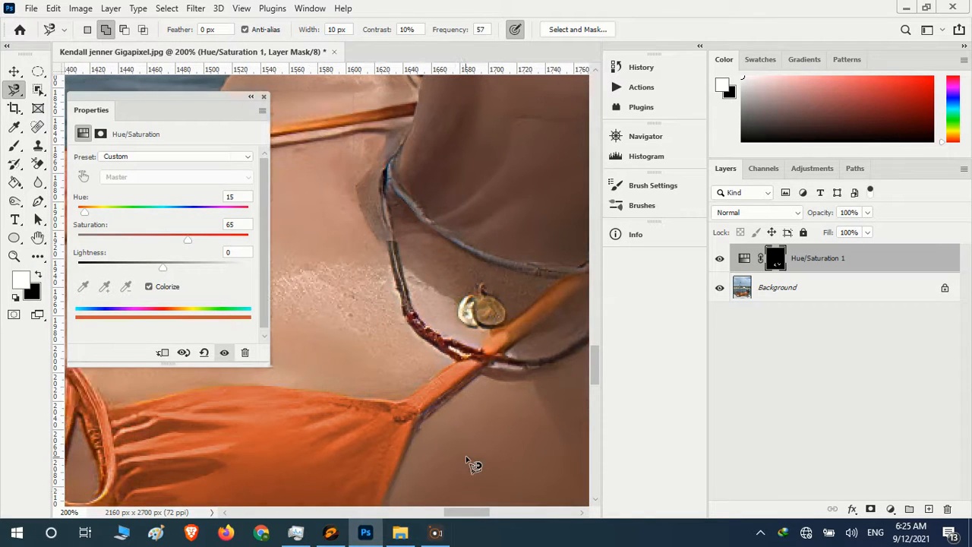
scroll(469, 460, down, 1)
drag(209, 213, 165, 212)
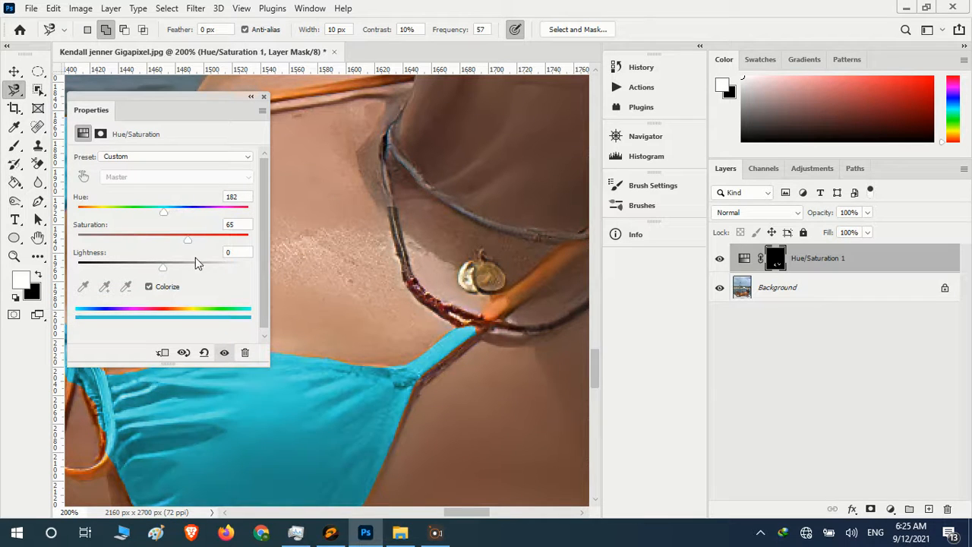
drag(208, 243, 243, 243)
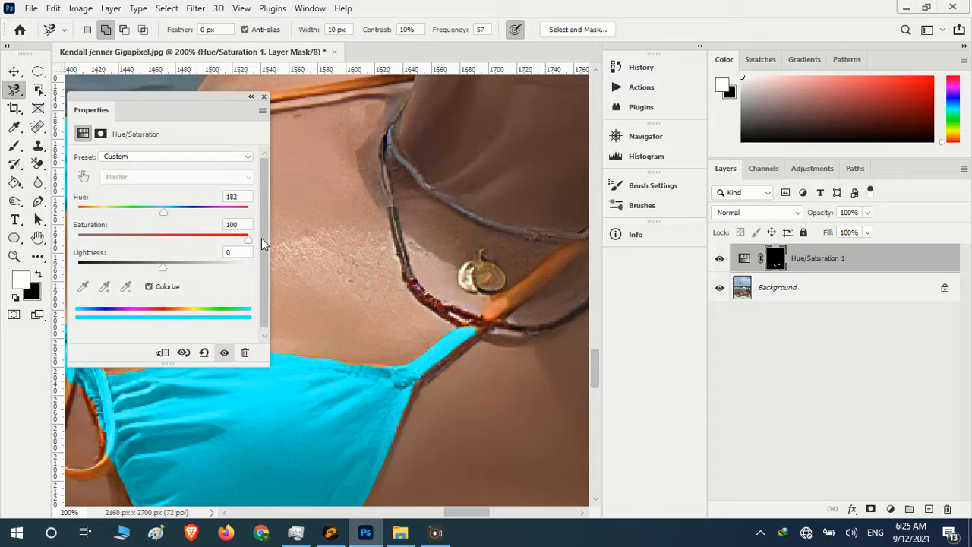
drag(183, 264, 154, 266)
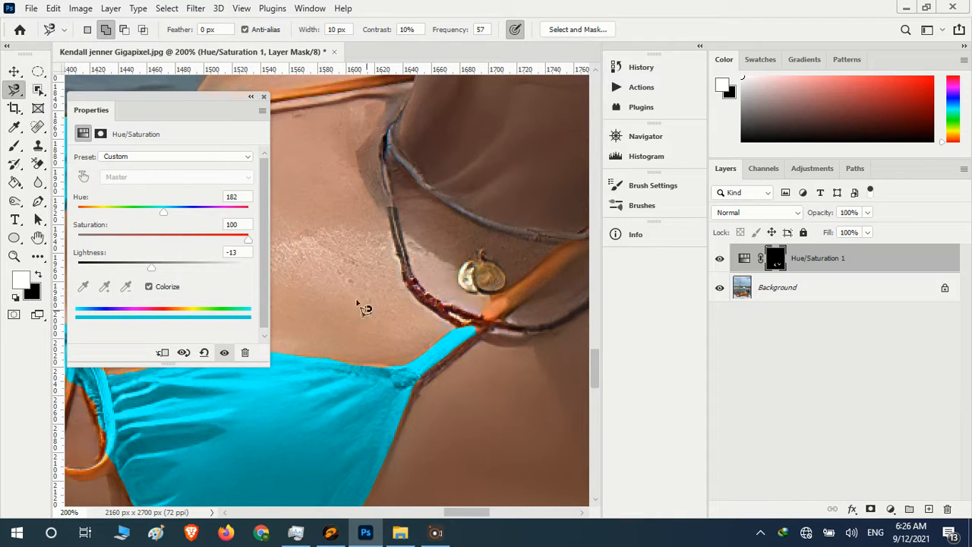
Paint white on the Hue/Saturation mask with the 12 px Brush over the neck strap section above the upper necklace.
drag(233, 112, 636, 266)
drag(477, 512, 488, 513)
click(15, 146)
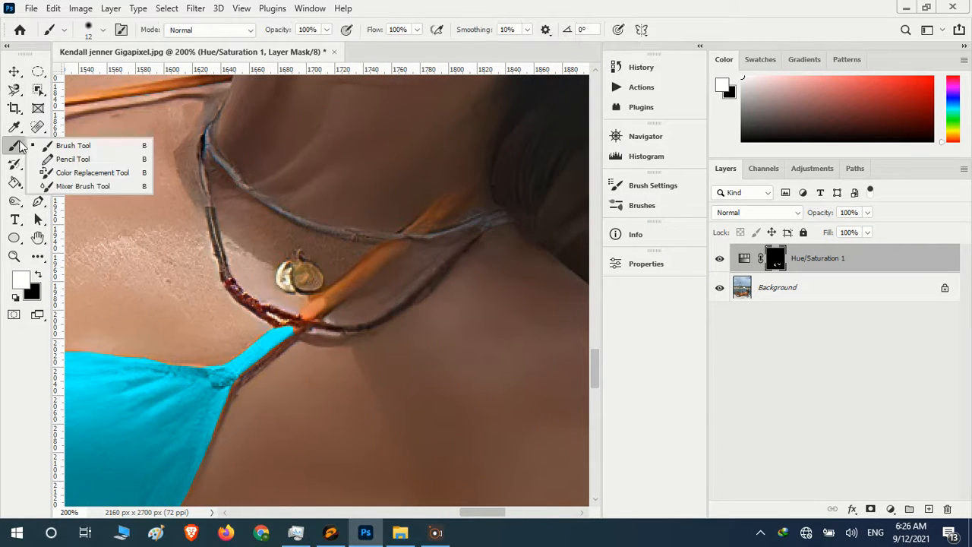
click(50, 148)
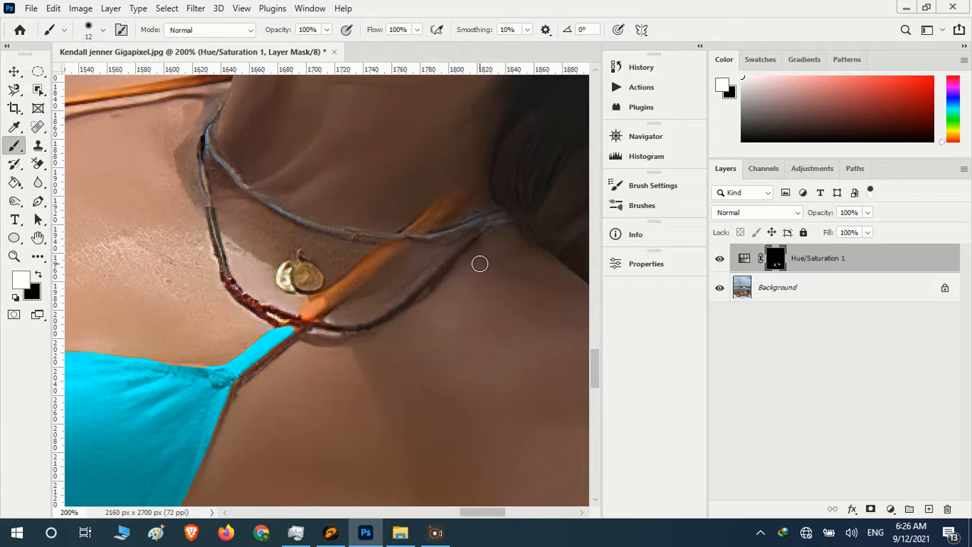
scroll(479, 263, up, 3)
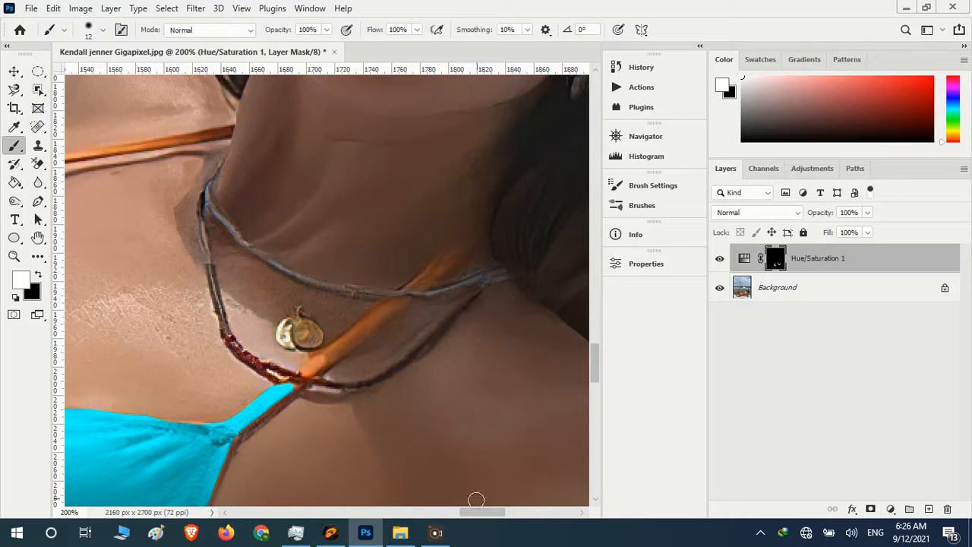
drag(474, 517, 481, 518)
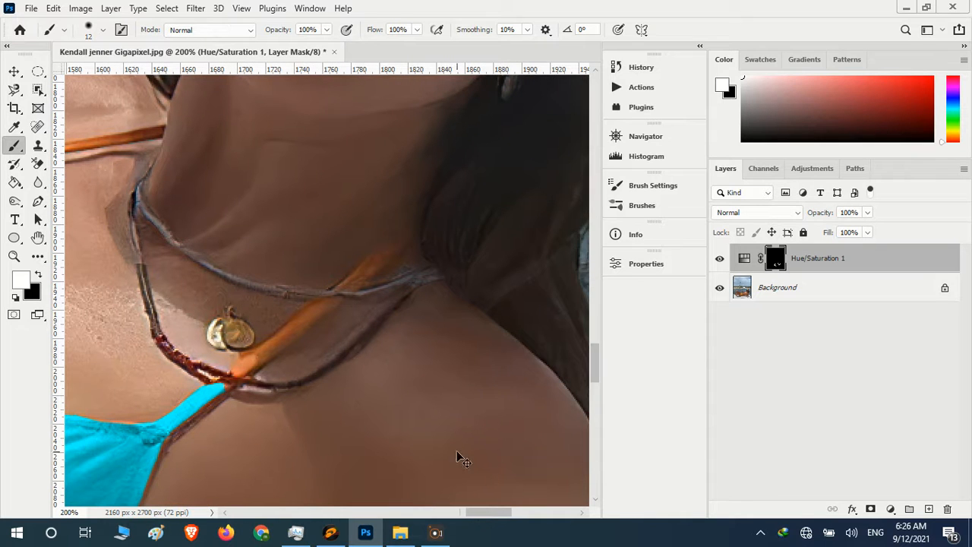
key(ctrl+plus)
key(ctrl+plus)
scroll(499, 387, up, 1)
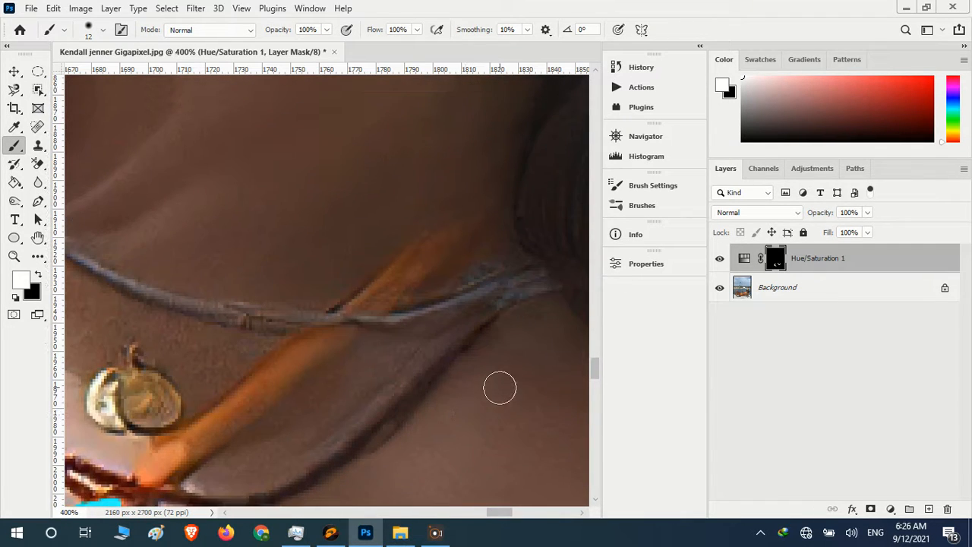
drag(488, 517, 501, 516)
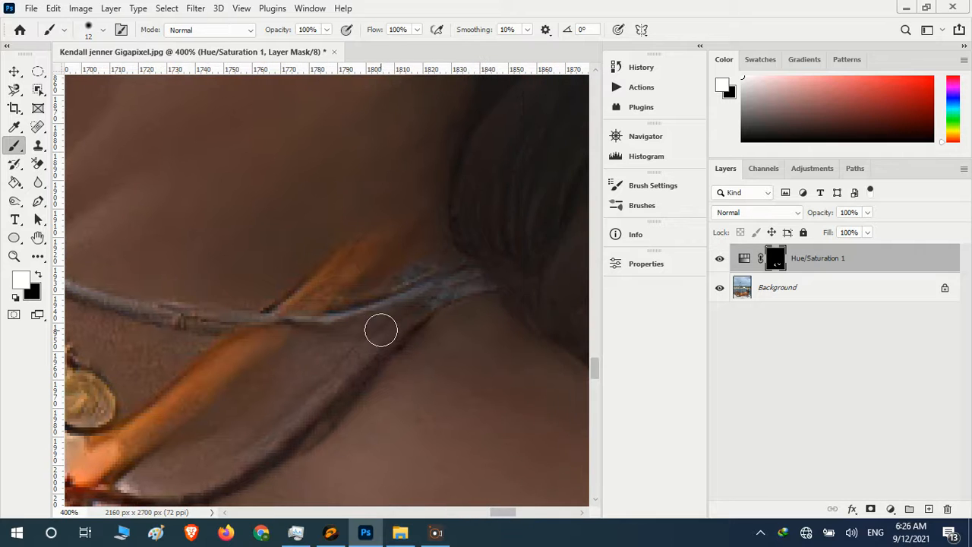
drag(370, 255, 324, 294)
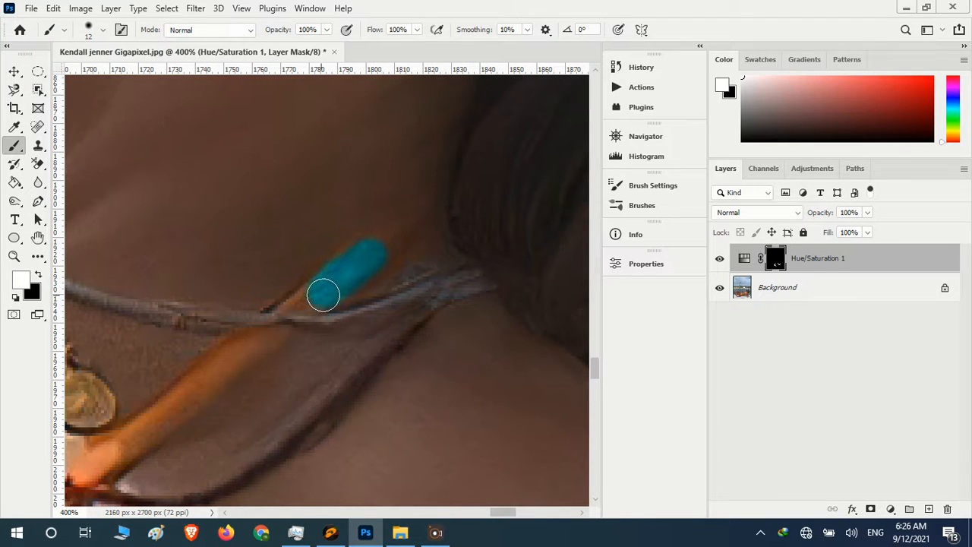
Reduce the brush to 6 px and fill the rest of the upper strap section out to its edges and tip.
alt+right_click(389, 268)
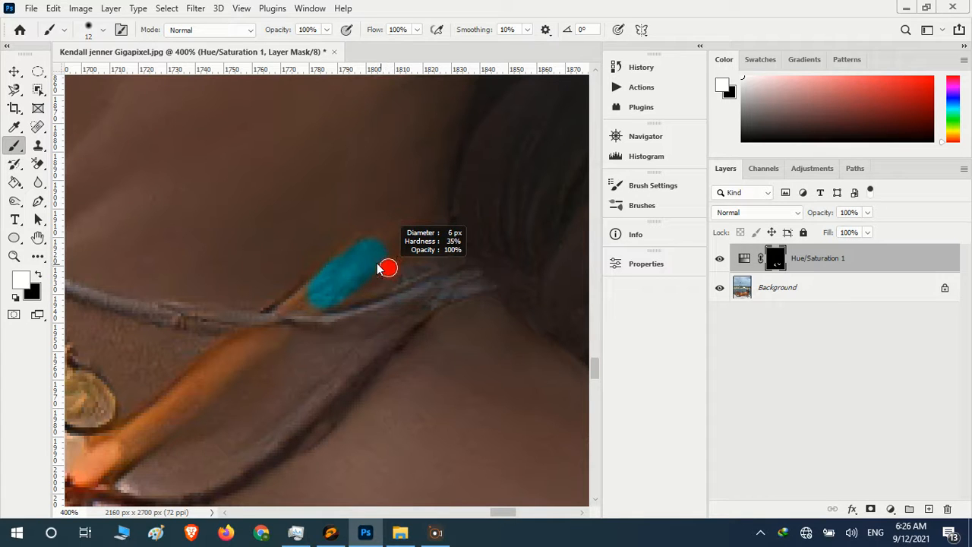
drag(379, 253, 383, 244)
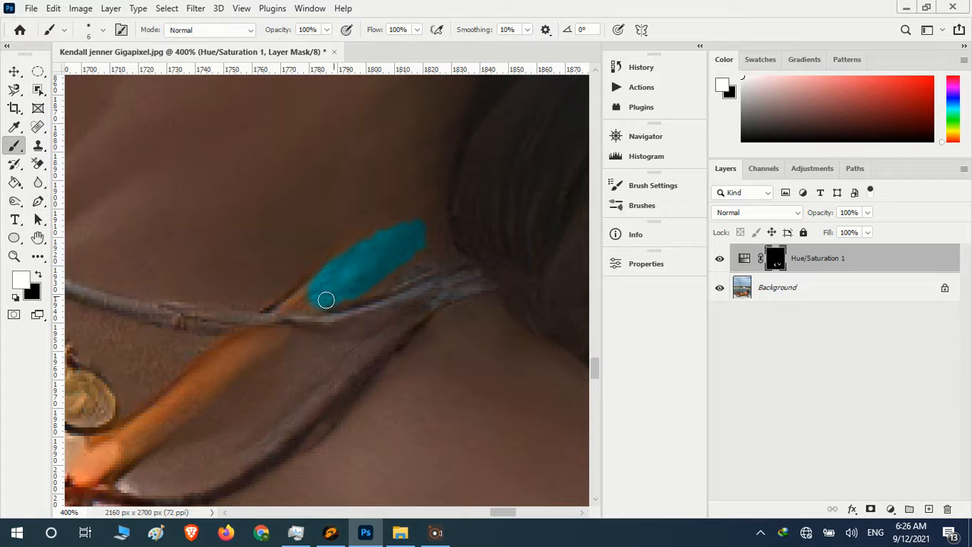
drag(314, 298, 308, 296)
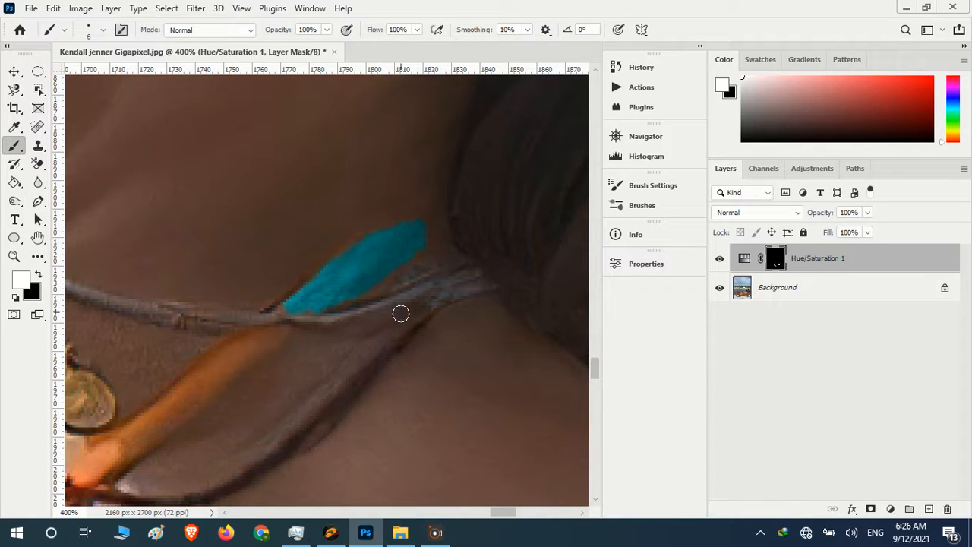
Paint the mask along the orange strap between the upper necklace and the beaded necklace, using the 6 px brush.
scroll(403, 361, up, 2)
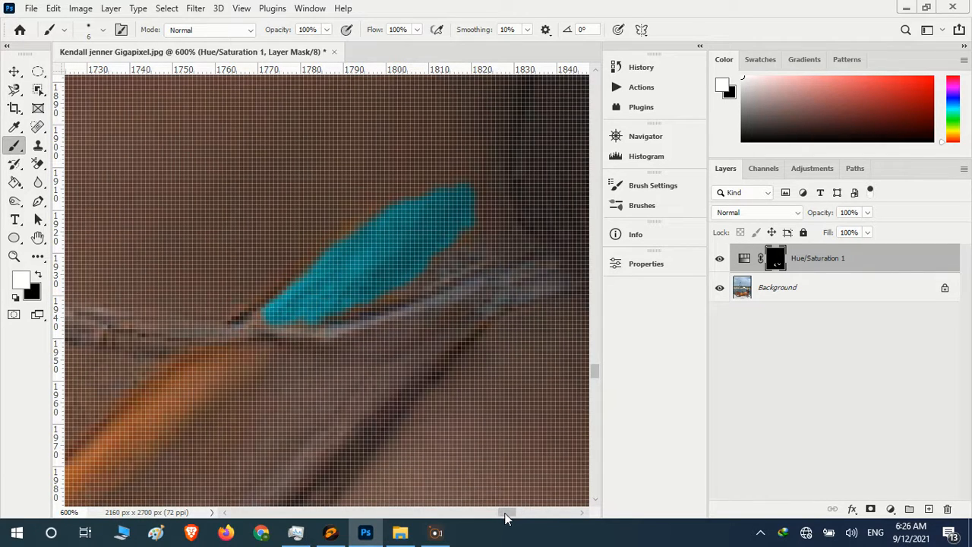
drag(506, 514, 500, 513)
key(ctrl+minus)
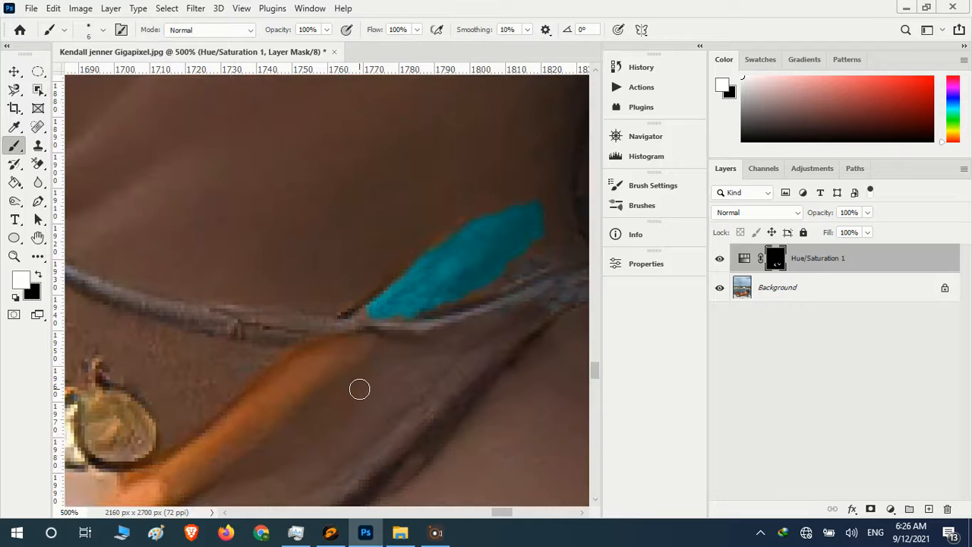
scroll(360, 389, up, 1)
mouse_move(371, 351)
mouse_down()
mouse_move(326, 381)
mouse_move(332, 361)
mouse_move(345, 359)
mouse_move(312, 360)
mouse_move(324, 358)
mouse_move(268, 401)
mouse_up()
scroll(343, 367, down, 2)
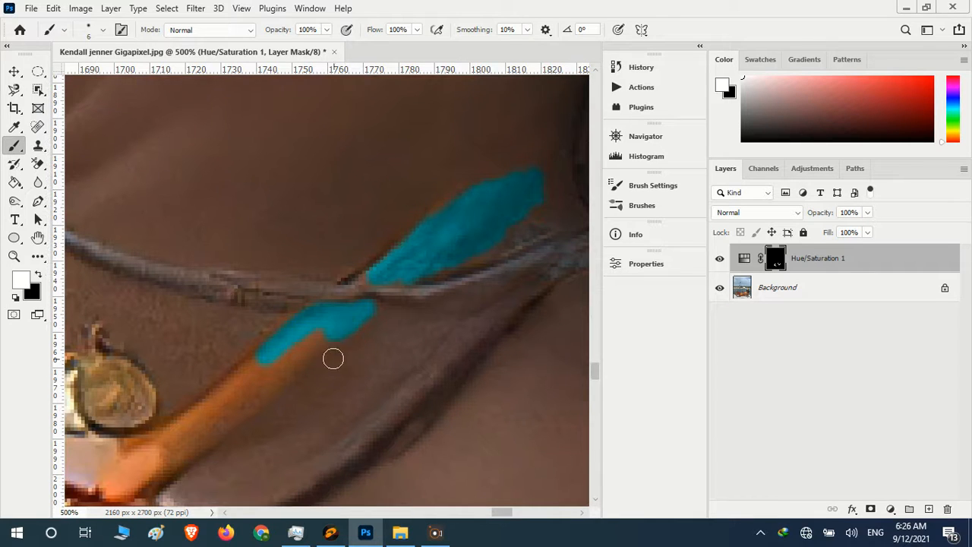
mouse_move(332, 356)
mouse_down()
mouse_move(274, 371)
mouse_move(304, 344)
mouse_move(228, 396)
mouse_up()
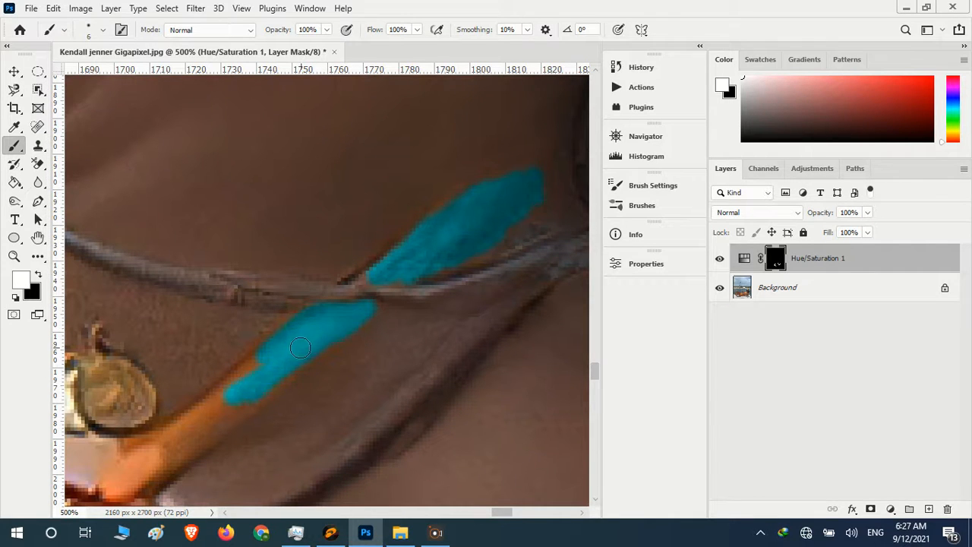
drag(300, 347, 173, 448)
mouse_move(498, 512)
mouse_down()
mouse_move(478, 512)
mouse_move(492, 511)
mouse_up()
scroll(473, 428, down, 3)
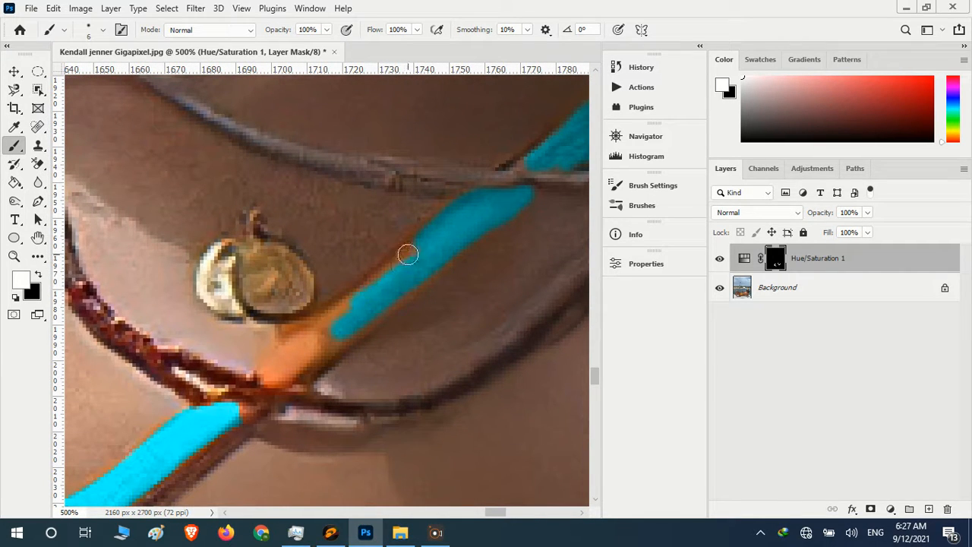
mouse_move(406, 254)
mouse_down()
mouse_move(318, 350)
mouse_move(323, 355)
mouse_move(299, 357)
mouse_move(279, 372)
mouse_up()
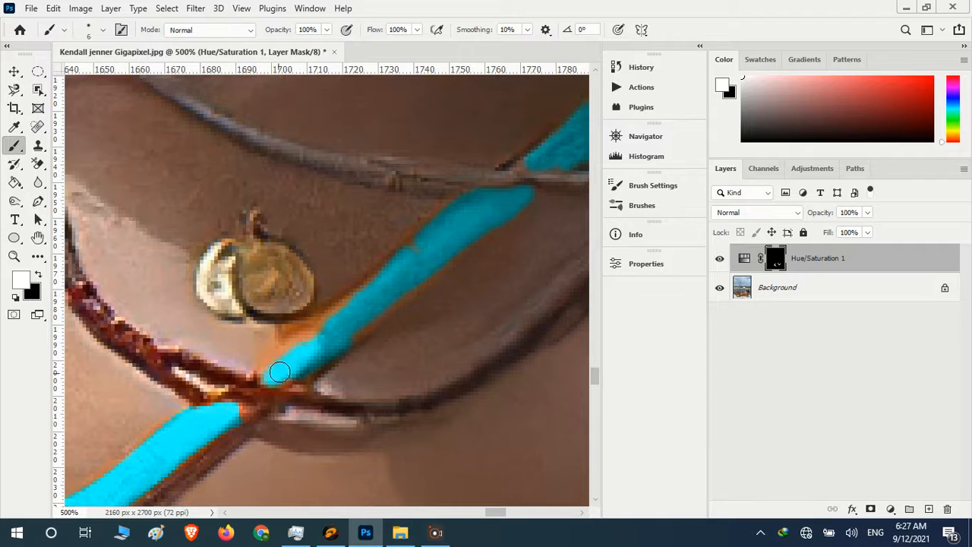
Enlarge the brush to 8 px, lower its hardness, and cover the remaining orange edges of the strap beside the pendant.
alt+right_click(399, 271)
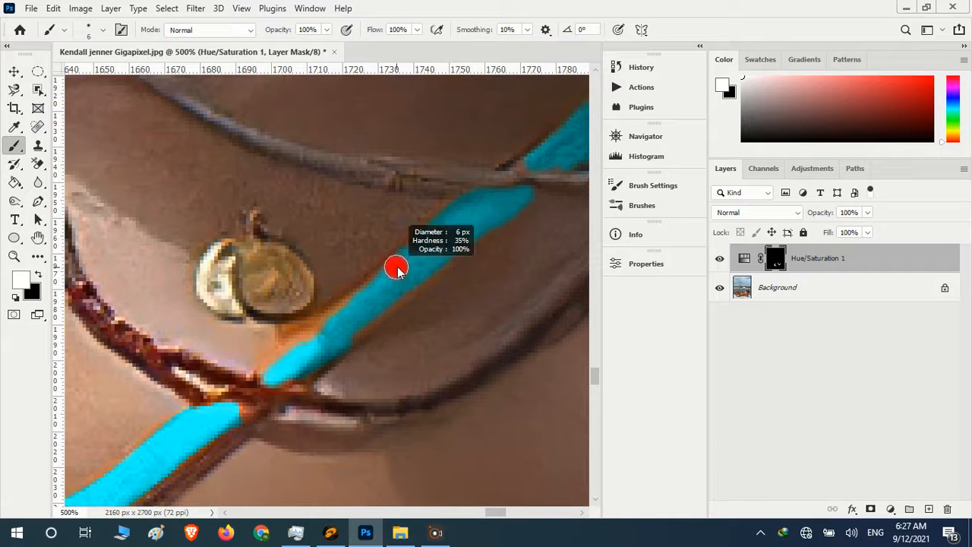
right_click(401, 267)
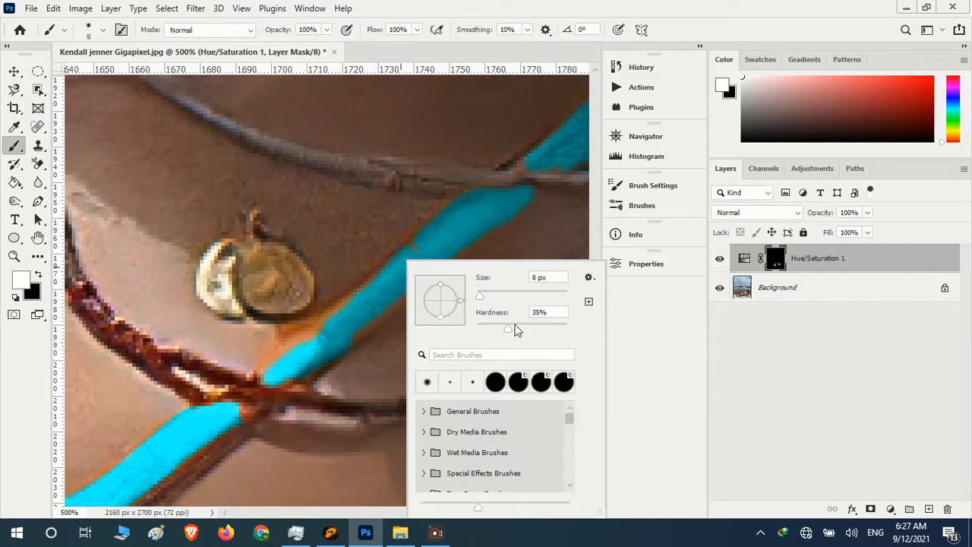
drag(502, 327, 496, 326)
drag(428, 241, 423, 246)
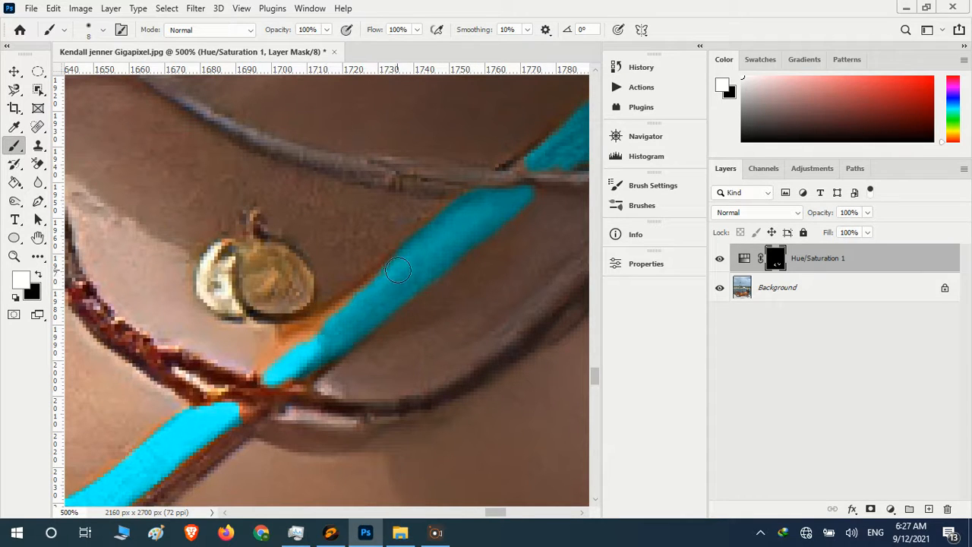
mouse_move(398, 271)
mouse_down()
mouse_move(290, 340)
mouse_move(292, 354)
mouse_move(270, 373)
mouse_move(320, 350)
mouse_move(290, 343)
mouse_move(220, 382)
mouse_up()
scroll(320, 349, down, 1)
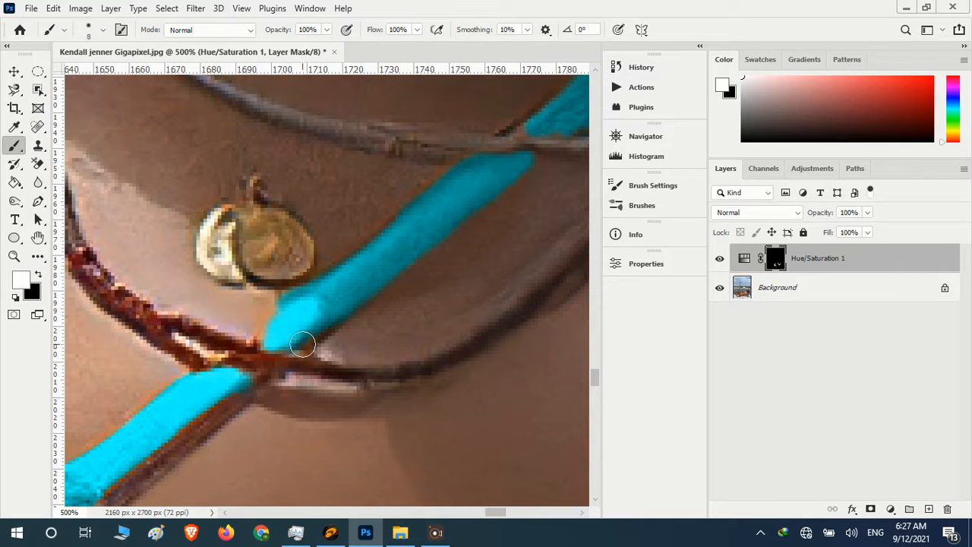
drag(272, 338, 301, 325)
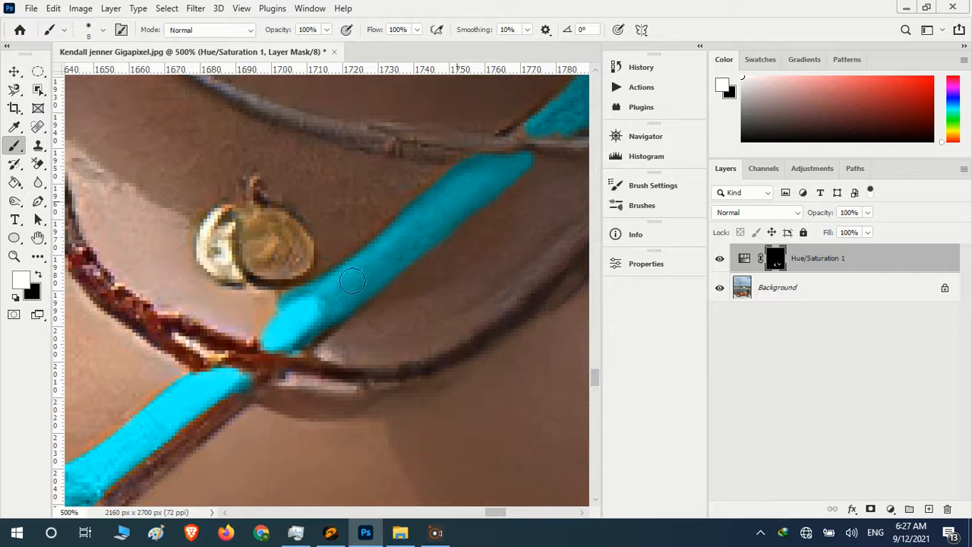
Paint the mask along the strap's lower edge from the beaded necklace down to the cup joint.
scroll(353, 282, down, 5)
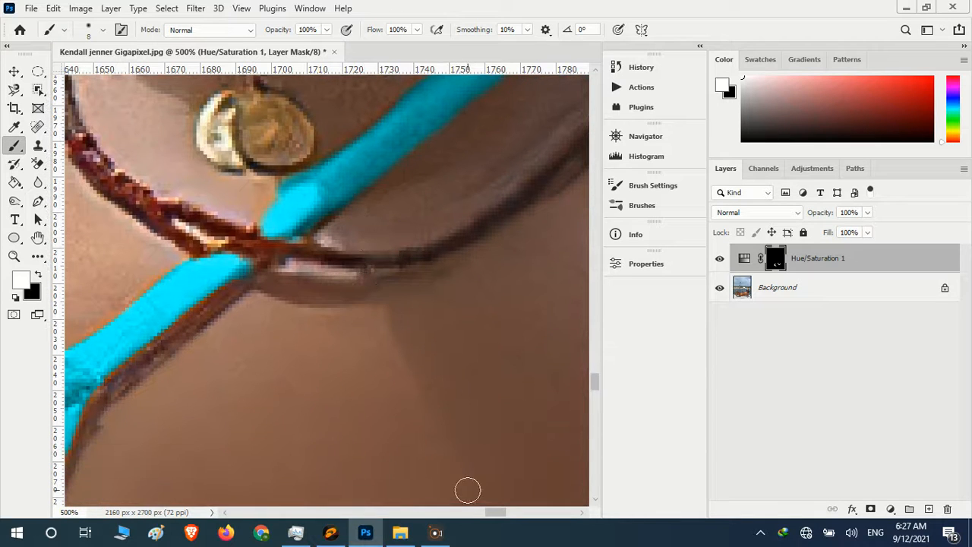
drag(497, 511, 489, 515)
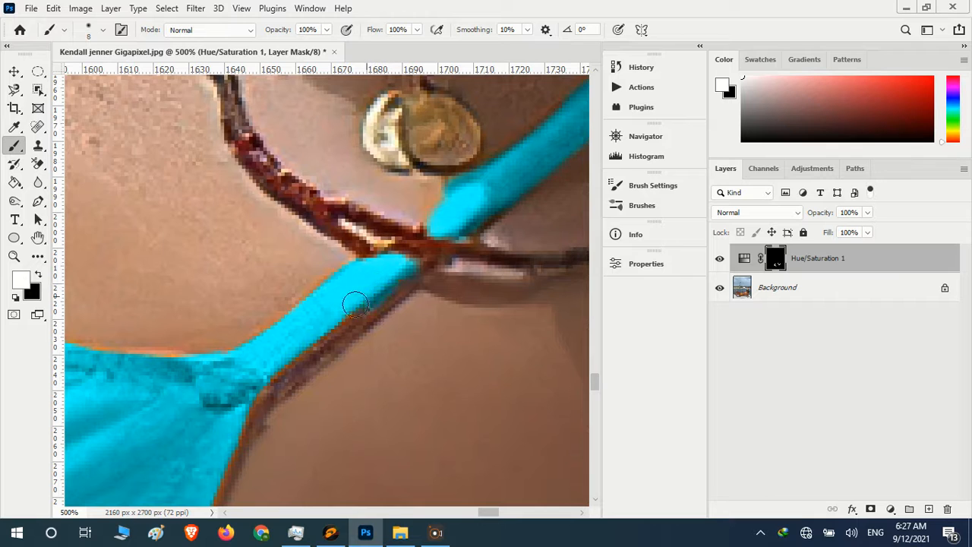
mouse_move(355, 305)
mouse_down()
mouse_move(296, 358)
mouse_move(308, 343)
mouse_move(269, 372)
mouse_up()
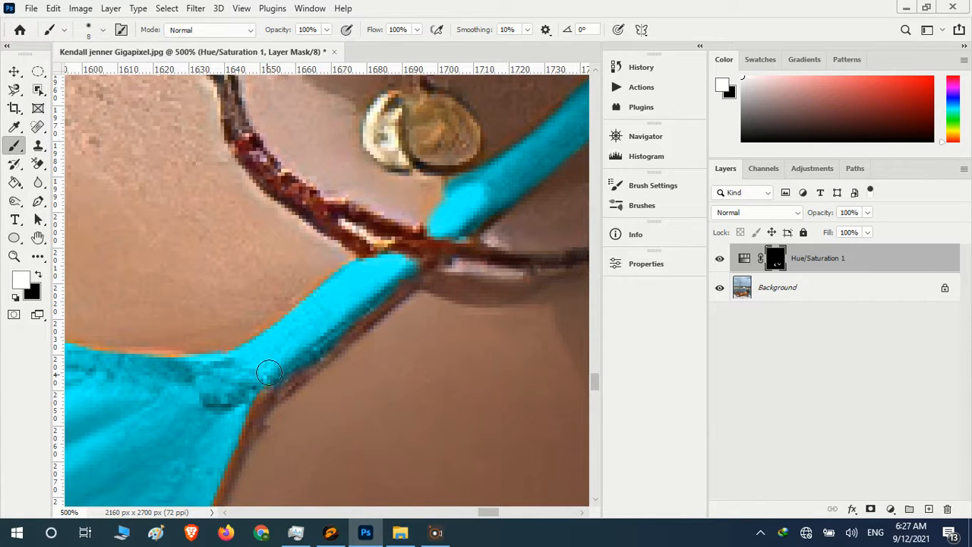
Paint the mask along the strap's upper edge from the beaded necklace down to the cup joint, redoing the first stroke.
mouse_move(354, 278)
mouse_down()
mouse_move(297, 319)
mouse_move(306, 314)
mouse_up()
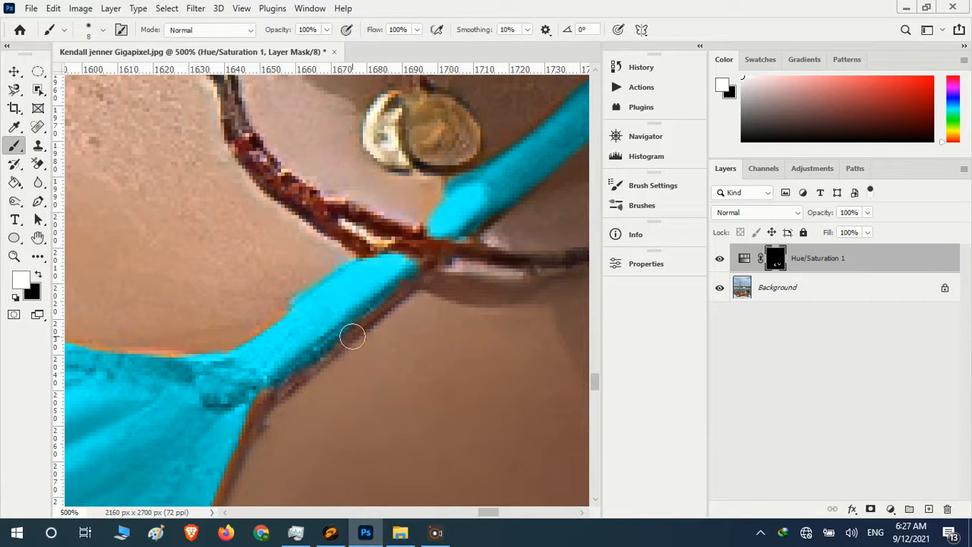
key(ctrl+z)
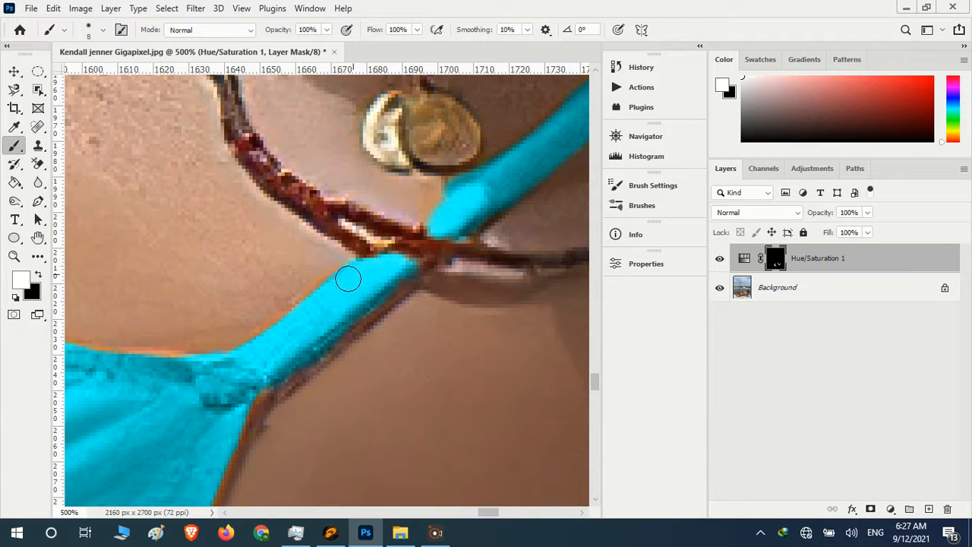
mouse_move(348, 280)
mouse_down()
mouse_move(321, 289)
mouse_move(314, 310)
mouse_move(276, 334)
mouse_up()
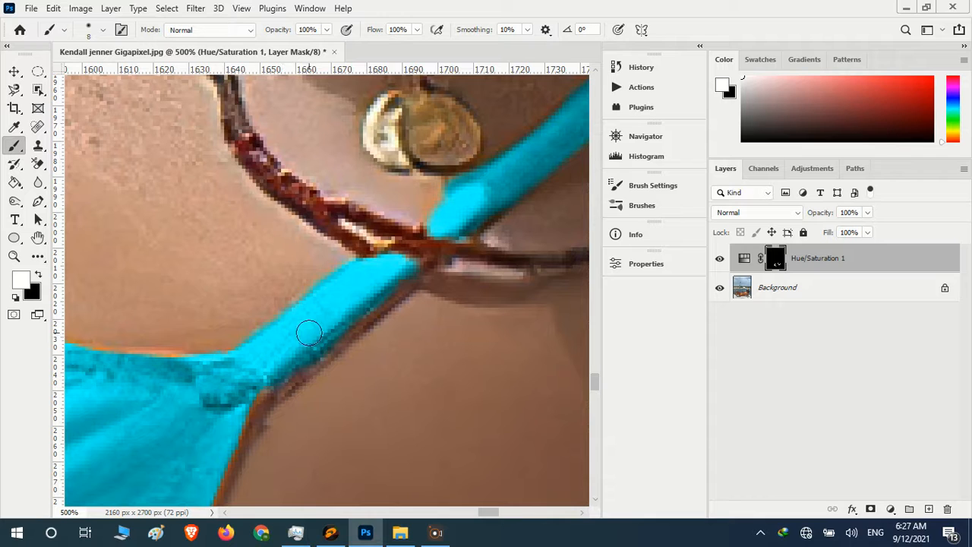
scroll(330, 300, up, 2)
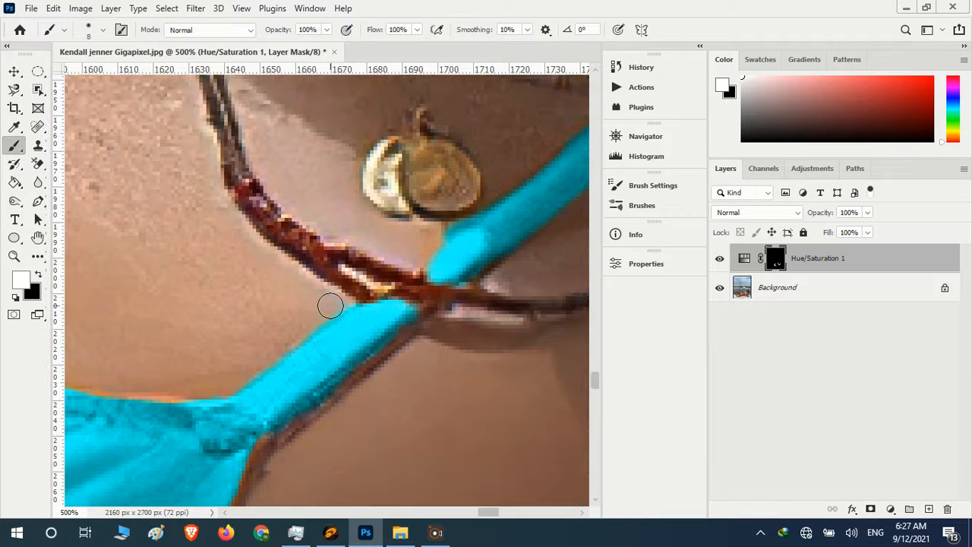
scroll(331, 305, down, 3)
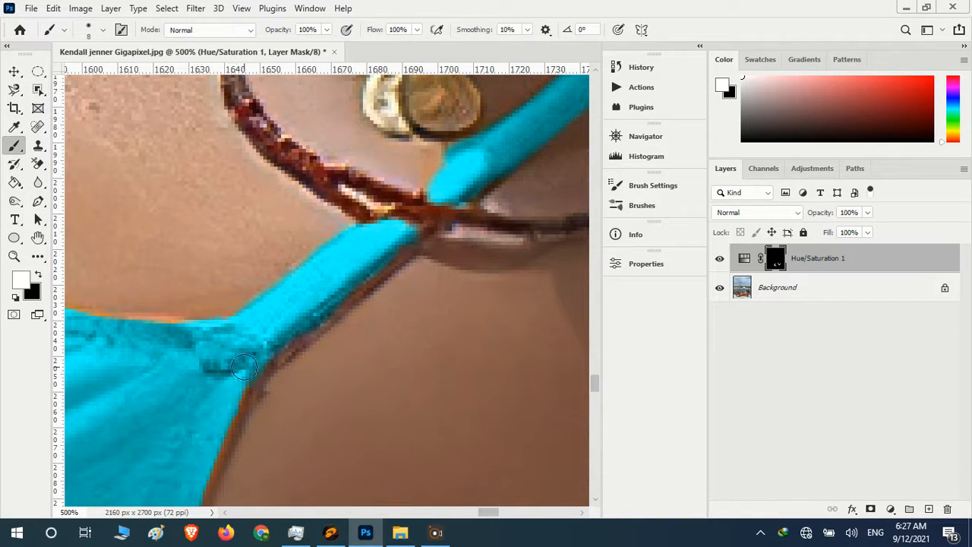
Paint the mask along the orange outer edge of the lower cup, from the strap joint down the side.
scroll(408, 460, down, 5)
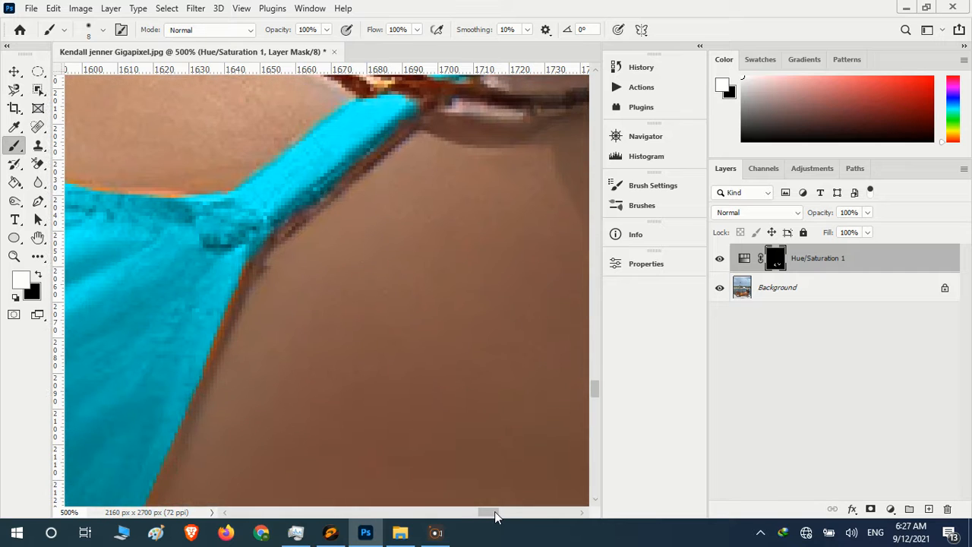
drag(495, 512, 492, 512)
scroll(283, 346, down, 2)
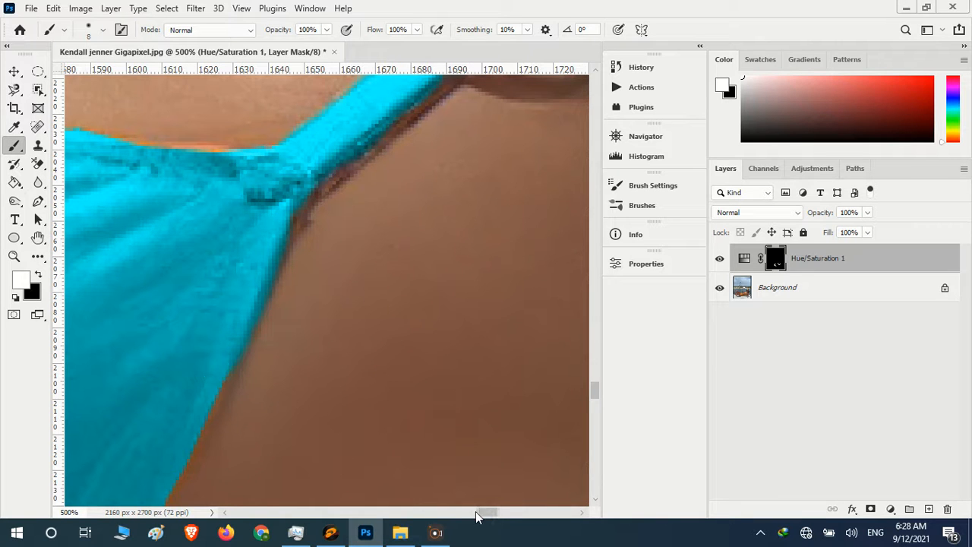
drag(484, 513, 476, 514)
scroll(397, 350, down, 4)
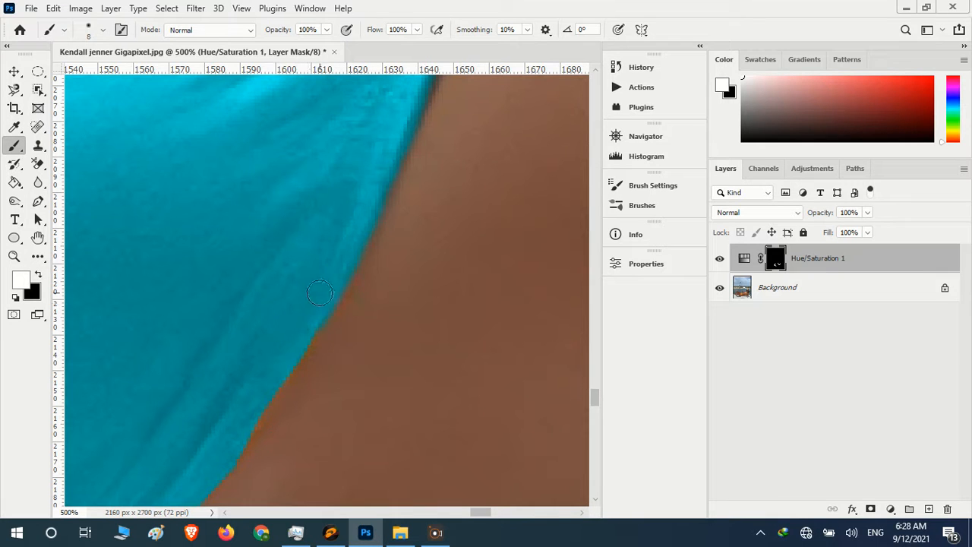
drag(317, 303, 265, 393)
scroll(326, 301, down, 1)
scroll(326, 301, down, 2)
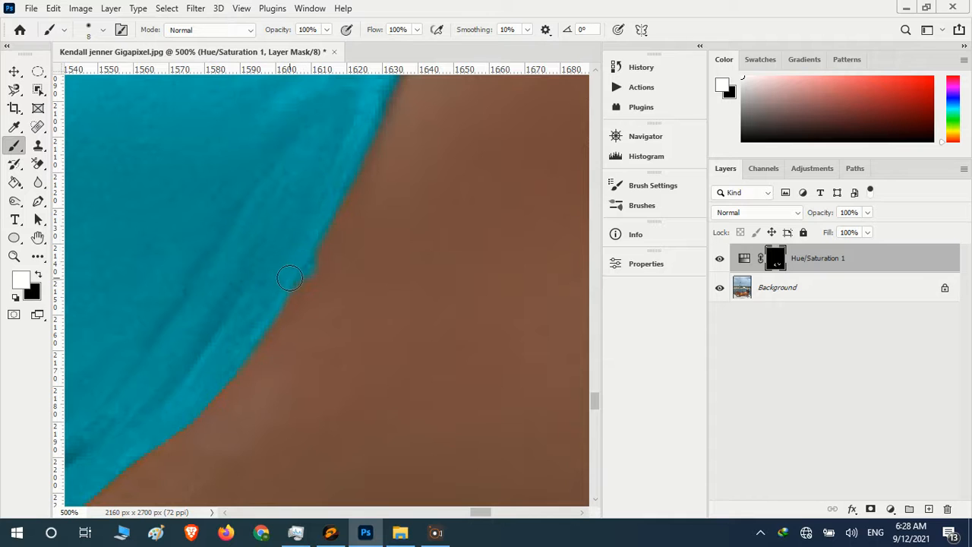
Extend the mask along the cup's curved lower edge towards the narrow bottom strap, redoing the stroke that spills onto the skin.
drag(473, 511, 467, 519)
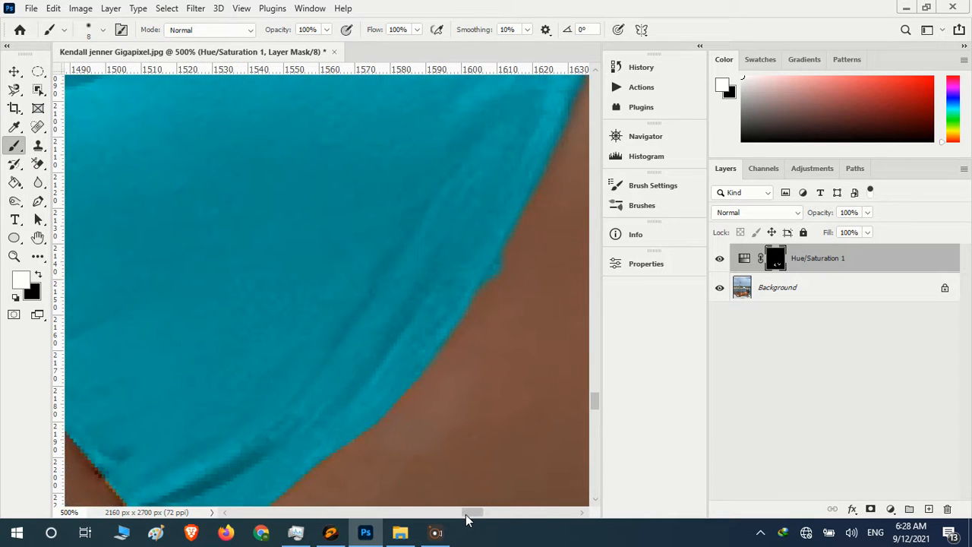
scroll(420, 396, down, 5)
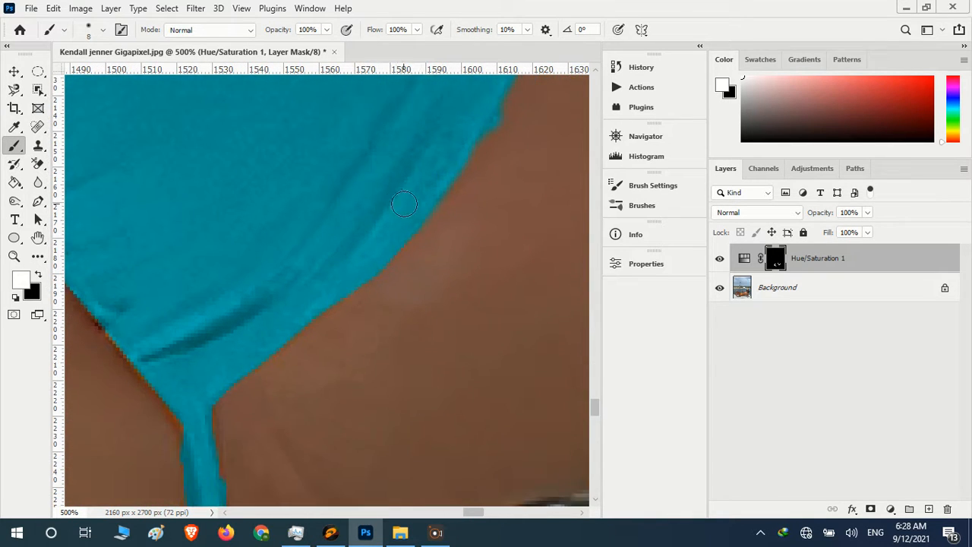
mouse_move(403, 204)
mouse_down()
mouse_move(401, 232)
mouse_move(307, 317)
mouse_up()
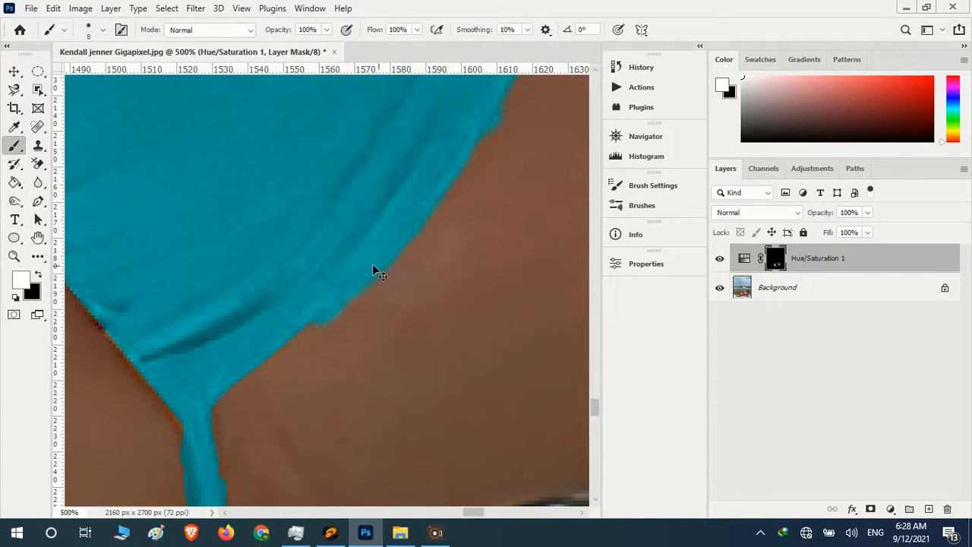
mouse_move(373, 266)
mouse_down()
mouse_move(344, 272)
mouse_move(309, 313)
mouse_move(329, 295)
mouse_move(303, 315)
mouse_up()
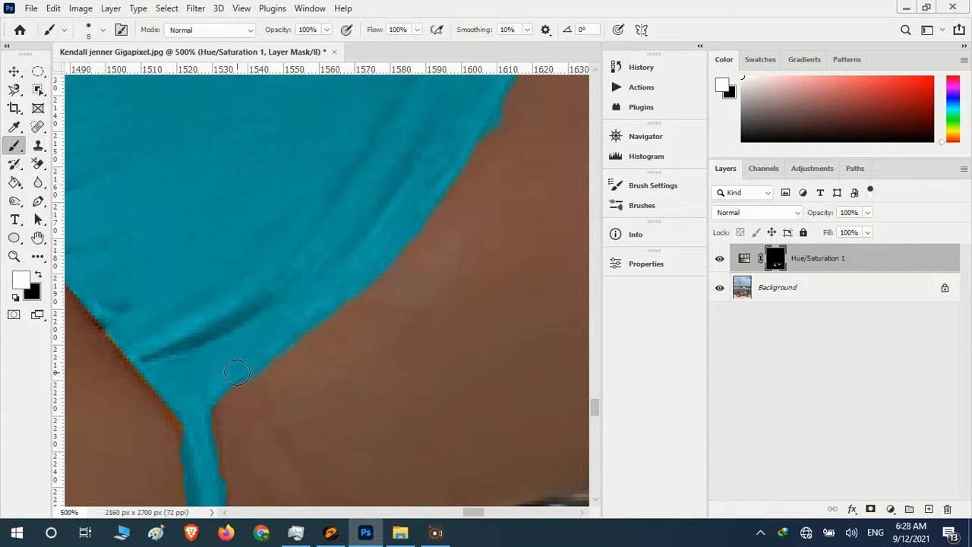
Cover the orange edges of the narrow bottom strap and the adjoining corner of the cup on the mask.
scroll(311, 352, down, 4)
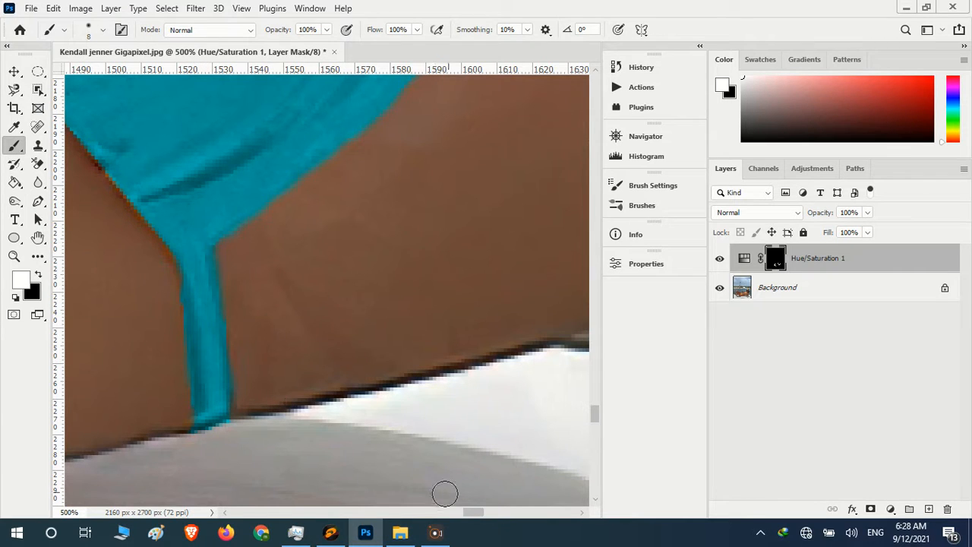
drag(472, 514, 461, 512)
scroll(427, 433, up, 1)
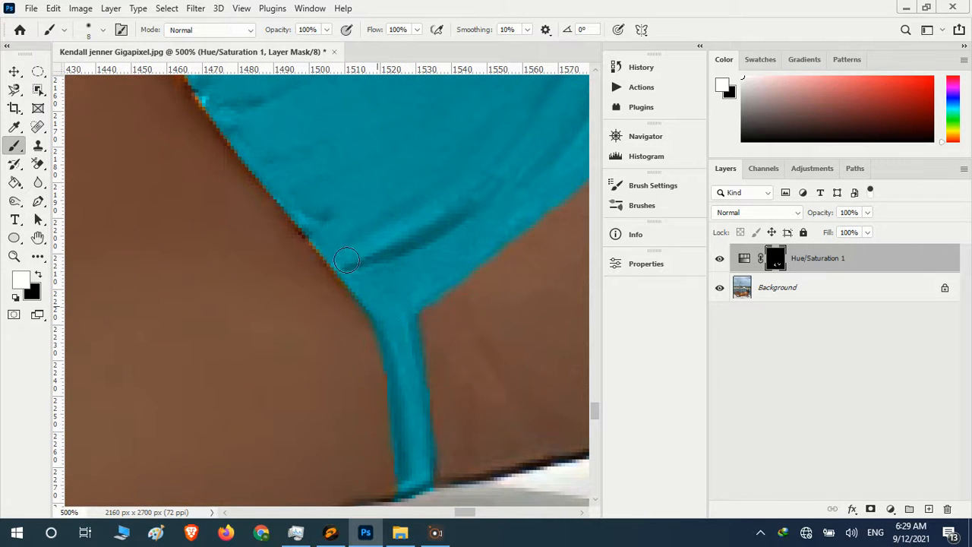
scroll(421, 408, up, 1)
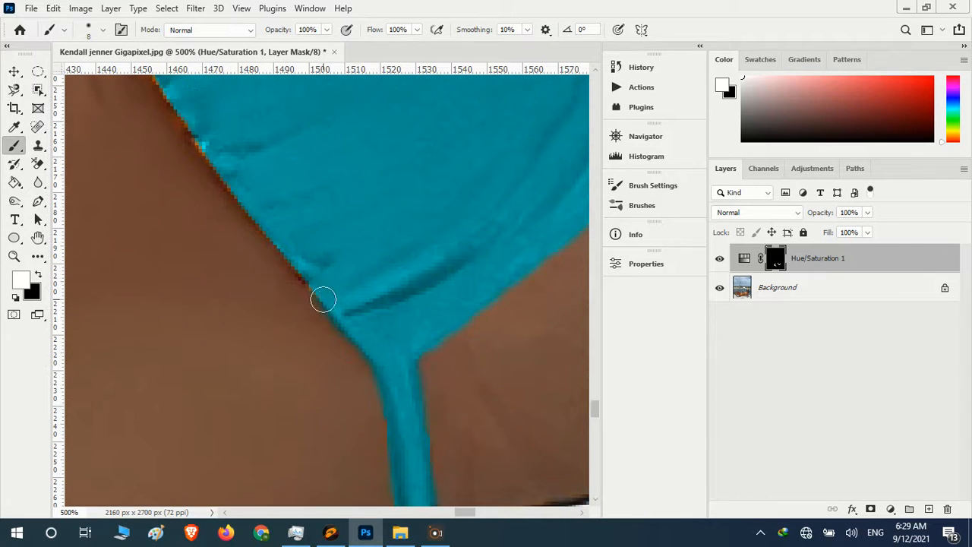
Paint the mask up the cup's straight inner edge, from the bottom corner to the orange tie loop.
drag(462, 513, 458, 521)
scroll(303, 441, up, 3)
scroll(456, 423, up, 1)
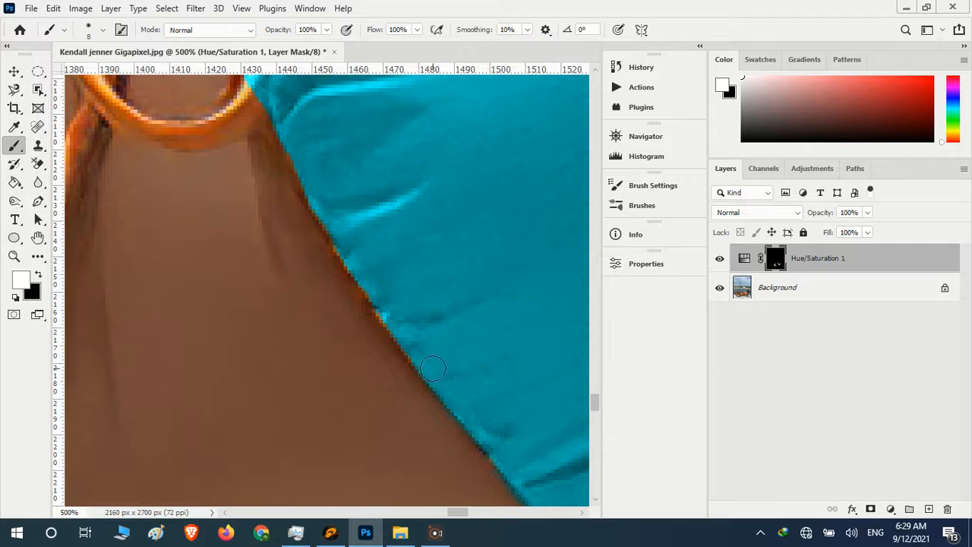
drag(397, 315, 363, 270)
scroll(402, 317, up, 5)
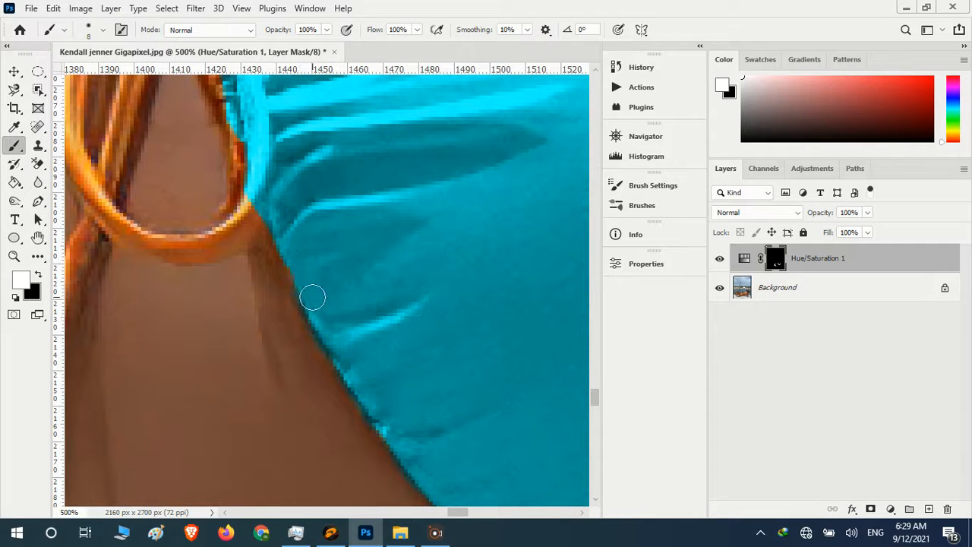
drag(267, 220, 276, 238)
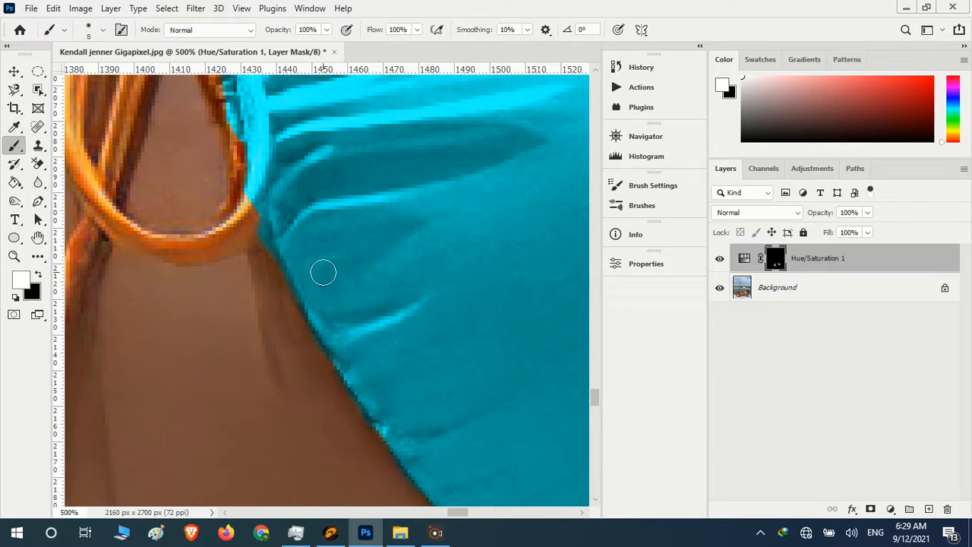
Examine the cups, tie and neck strap for orange edges left unmasked, ending at the lower cup's strap joint.
scroll(323, 270, down, 3)
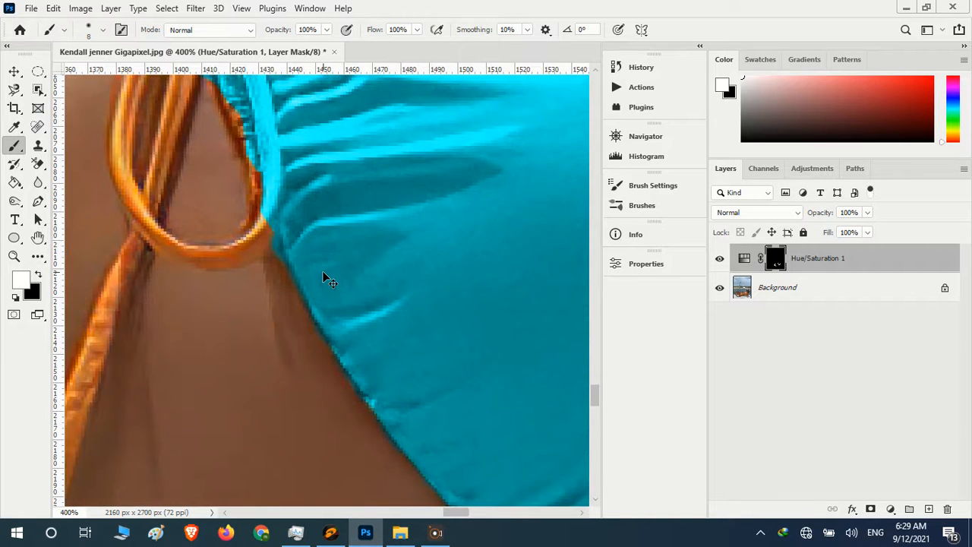
scroll(490, 301, down, 1)
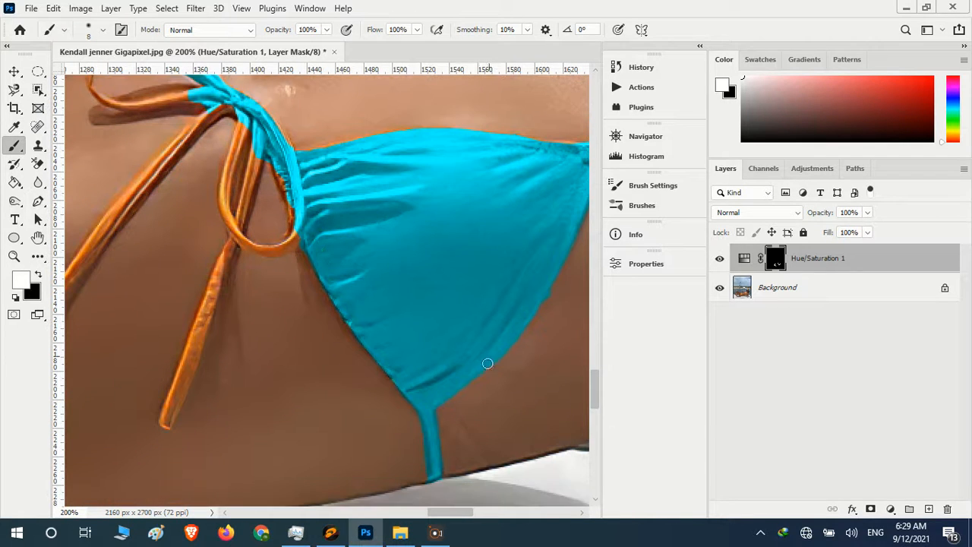
mouse_move(453, 511)
mouse_down()
mouse_move(465, 512)
mouse_move(446, 514)
mouse_up()
scroll(401, 387, up, 8)
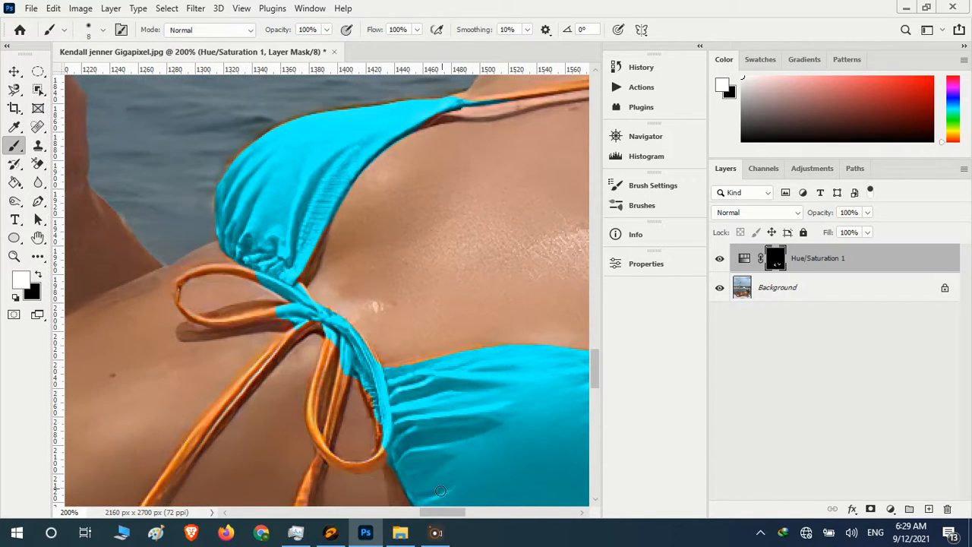
drag(430, 513, 466, 515)
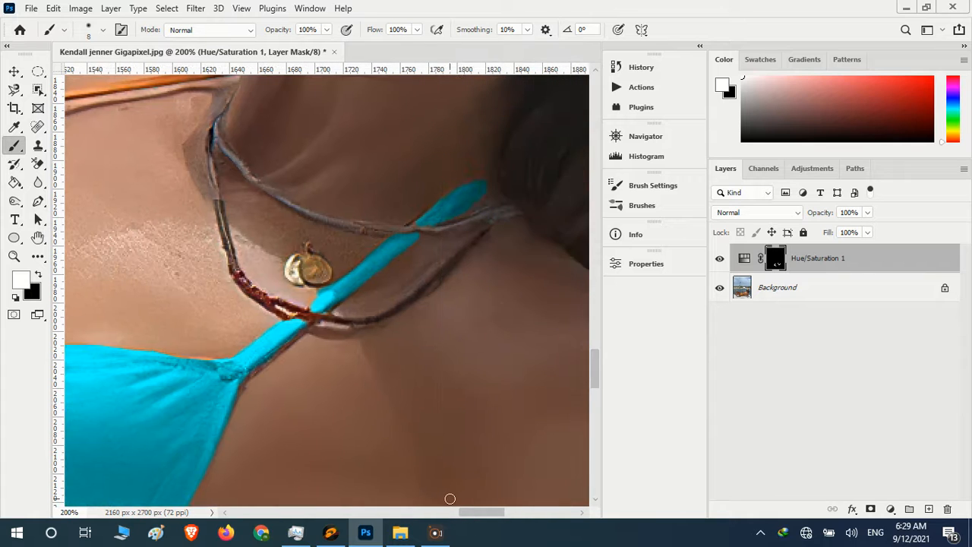
key(ctrl+plus)
key(ctrl+plus)
key(ctrl+plus)
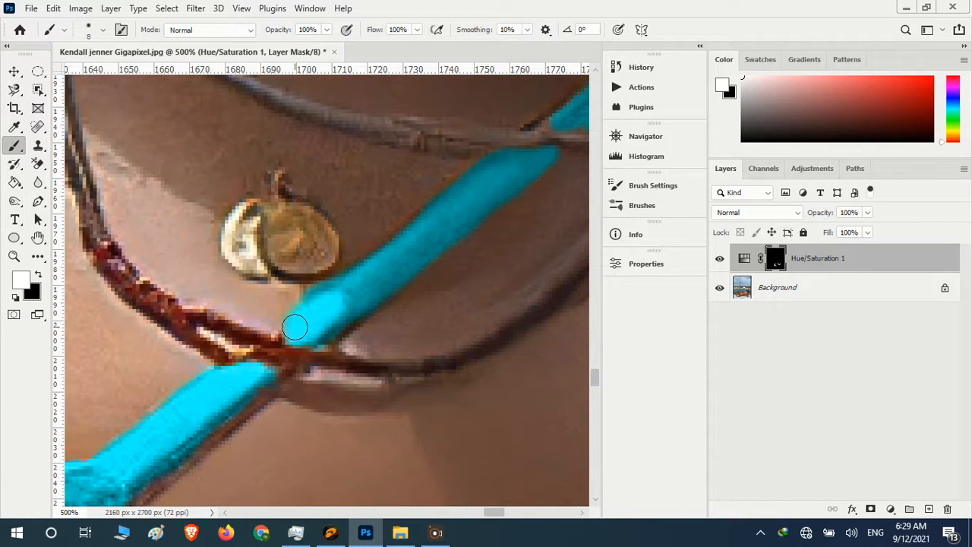
drag(488, 507, 478, 513)
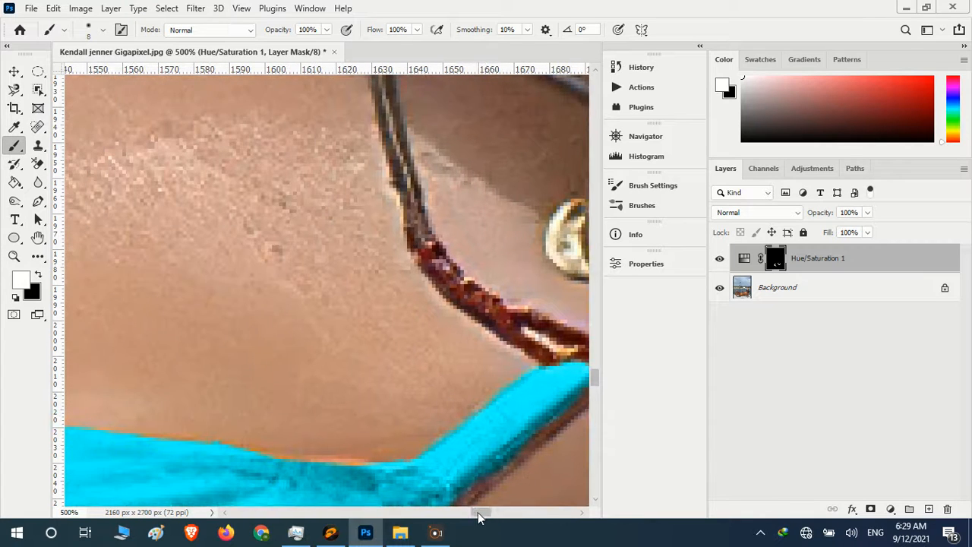
scroll(486, 384, down, 3)
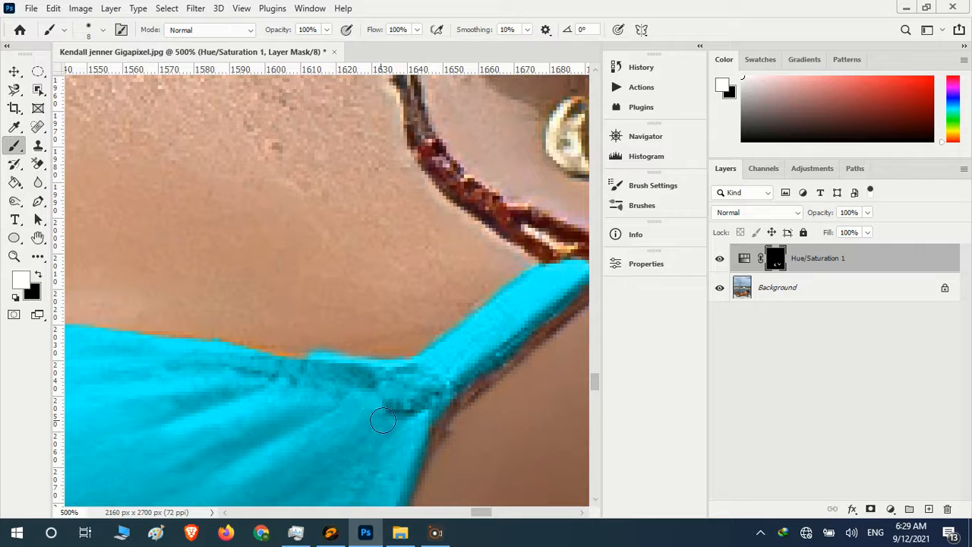
key(ctrl+z)
drag(339, 365, 247, 358)
key(ctrl+z)
key(ctrl+z)
key(ctrl+z)
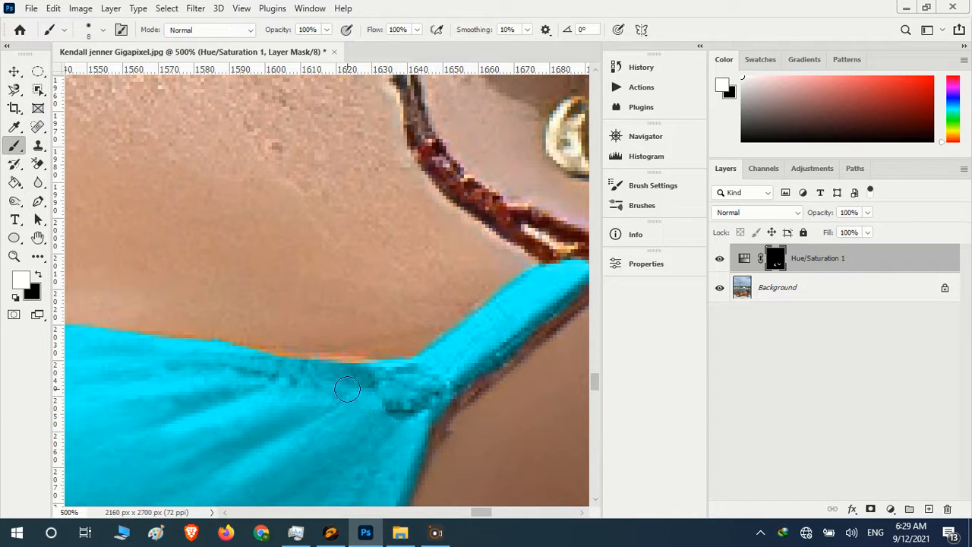
Paint the mask along the lower cup's orange top edge, from the strap joint across its middle.
drag(370, 375, 271, 366)
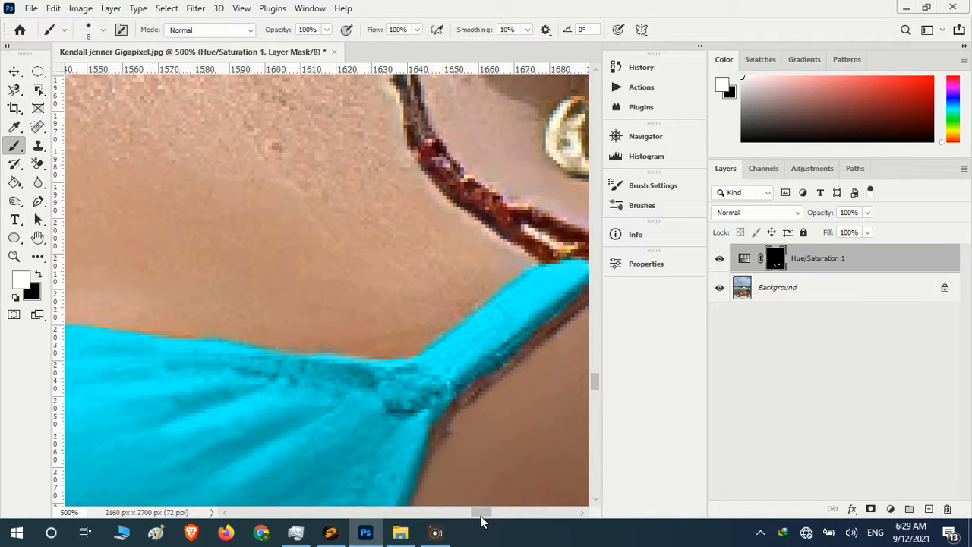
drag(481, 521, 470, 520)
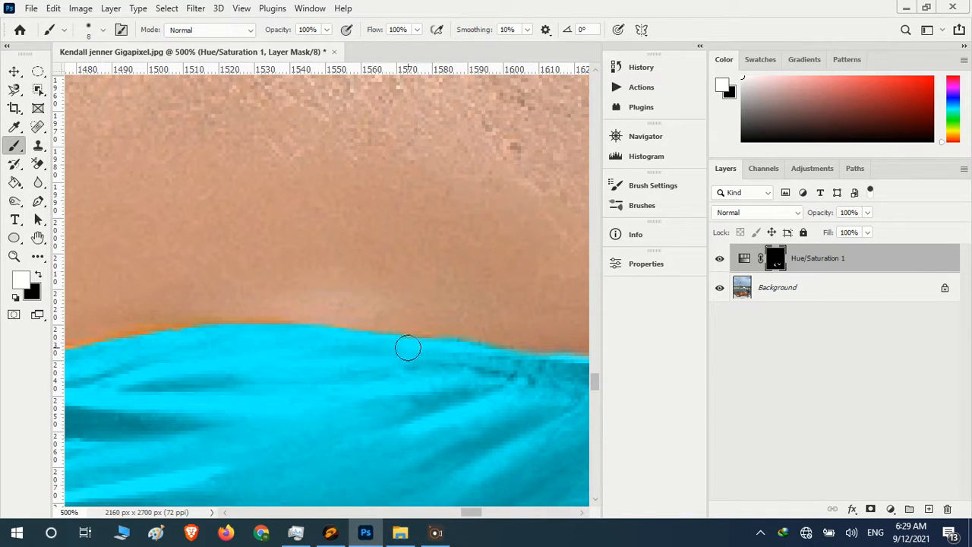
mouse_move(294, 343)
mouse_down()
mouse_move(151, 339)
mouse_move(232, 332)
mouse_move(131, 347)
mouse_move(283, 351)
mouse_move(303, 336)
mouse_move(177, 341)
mouse_up()
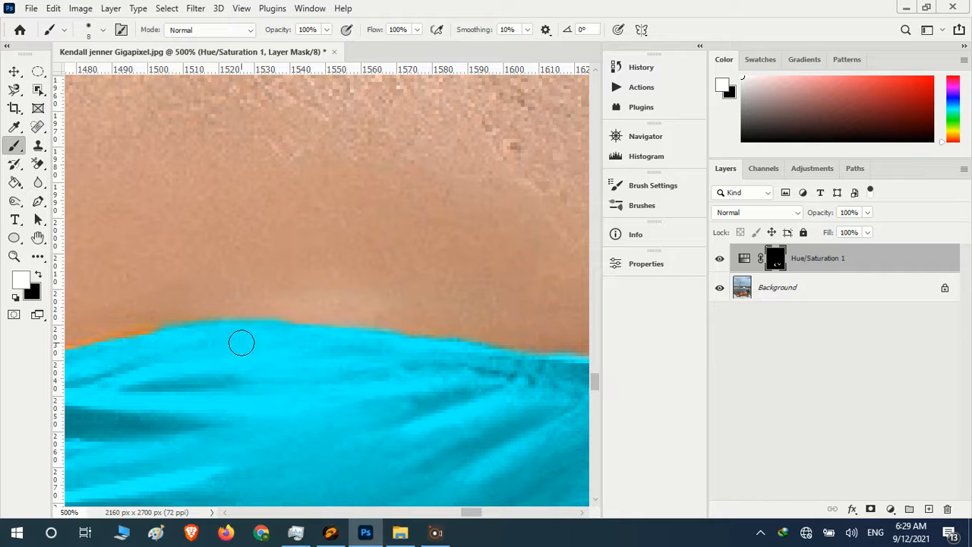
drag(242, 344, 98, 352)
Finish masking the cup's top edge up to the tie and cover the tie's adjoining orange edge, redoing the overshooting stroke.
drag(468, 515, 457, 515)
drag(396, 346, 333, 365)
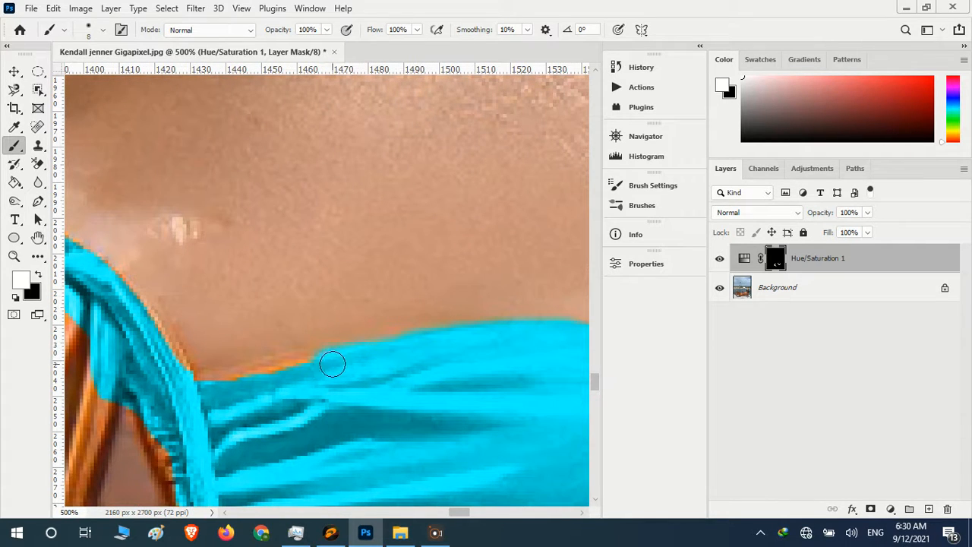
key(ctrl+z)
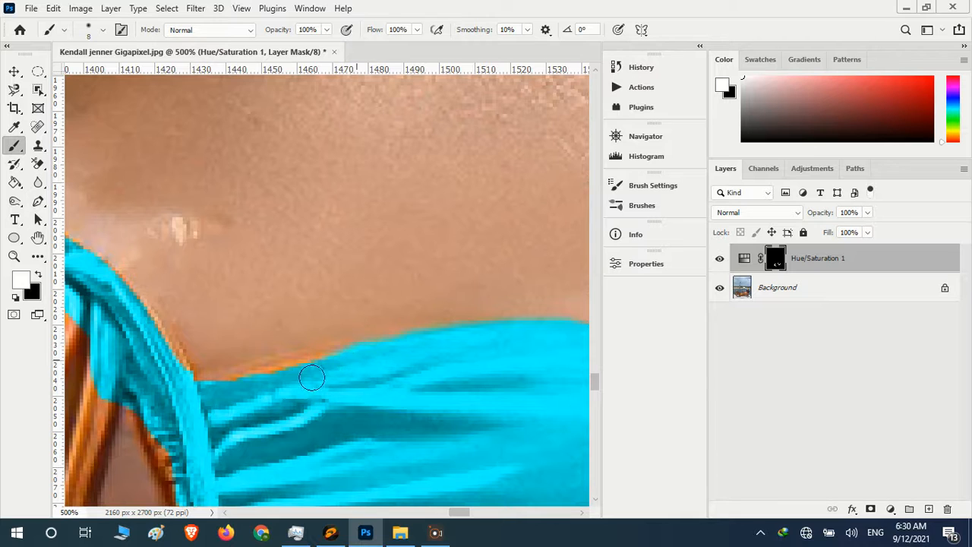
mouse_move(342, 356)
mouse_down()
mouse_move(221, 395)
mouse_move(247, 391)
mouse_move(194, 395)
mouse_move(168, 383)
mouse_move(184, 386)
mouse_move(131, 305)
mouse_move(183, 378)
mouse_up()
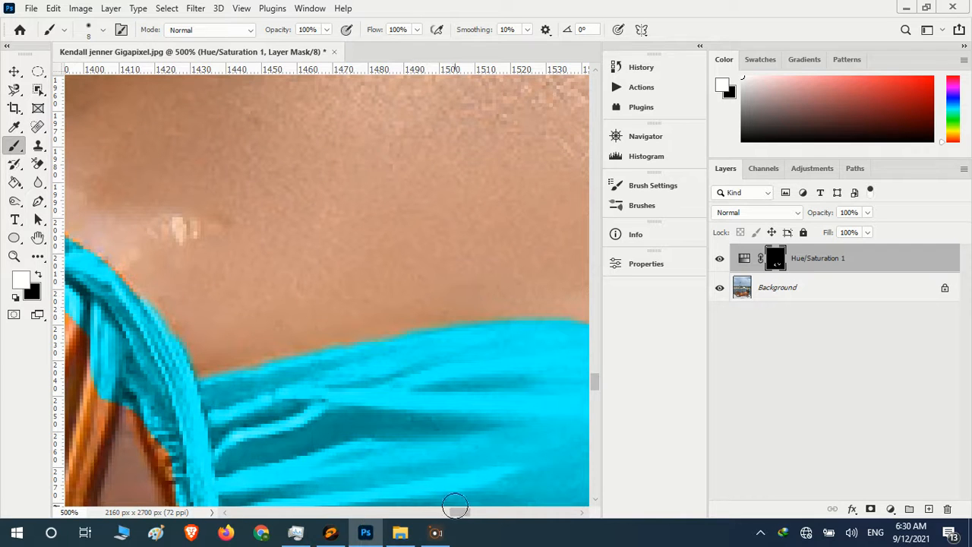
Paint the mask over the tie's orange edge where it meets the bottom of the upper cup.
scroll(456, 511, left, 3)
scroll(318, 353, up, 1)
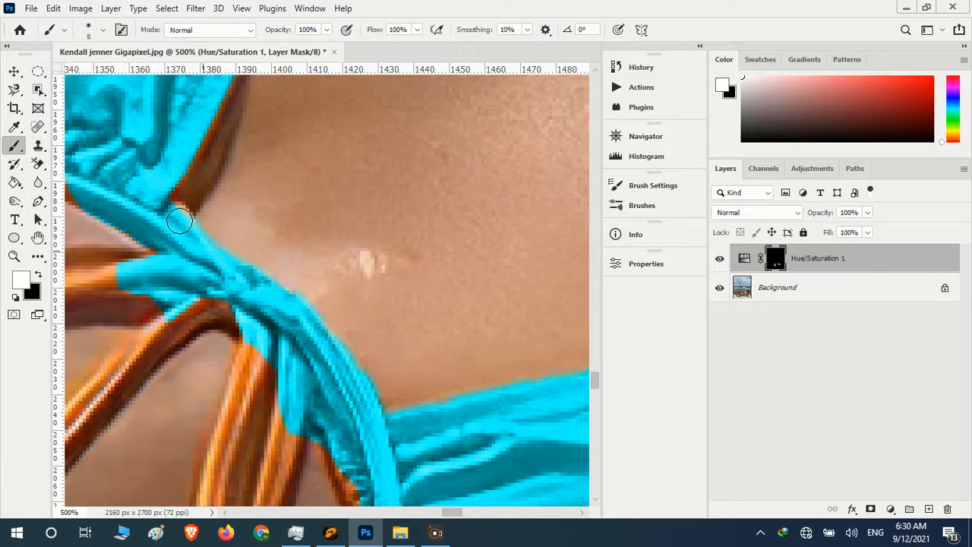
drag(161, 198, 175, 211)
scroll(201, 312, up, 5)
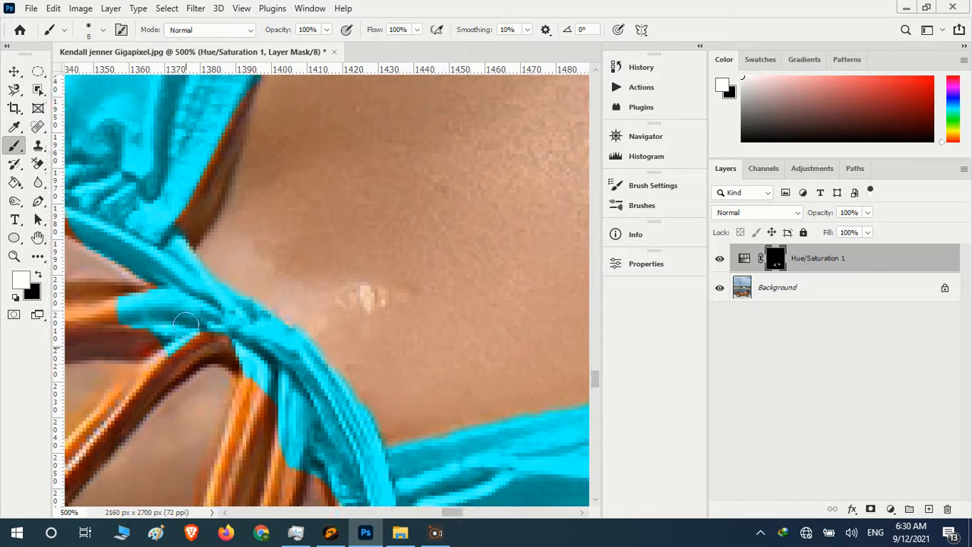
Paint the mask over the remaining orange where the tie's loop meets the knot and on the tie beneath the upper cup.
mouse_move(162, 324)
mouse_down()
mouse_move(184, 276)
mouse_move(199, 277)
mouse_move(181, 298)
mouse_up()
mouse_move(172, 332)
mouse_down()
mouse_move(184, 335)
mouse_move(218, 228)
mouse_move(200, 262)
mouse_move(210, 243)
mouse_up()
Trim the cyan spill along the upper cup's inner edge by painting the mask black where fabric meets skin.
scroll(195, 254, up, 5)
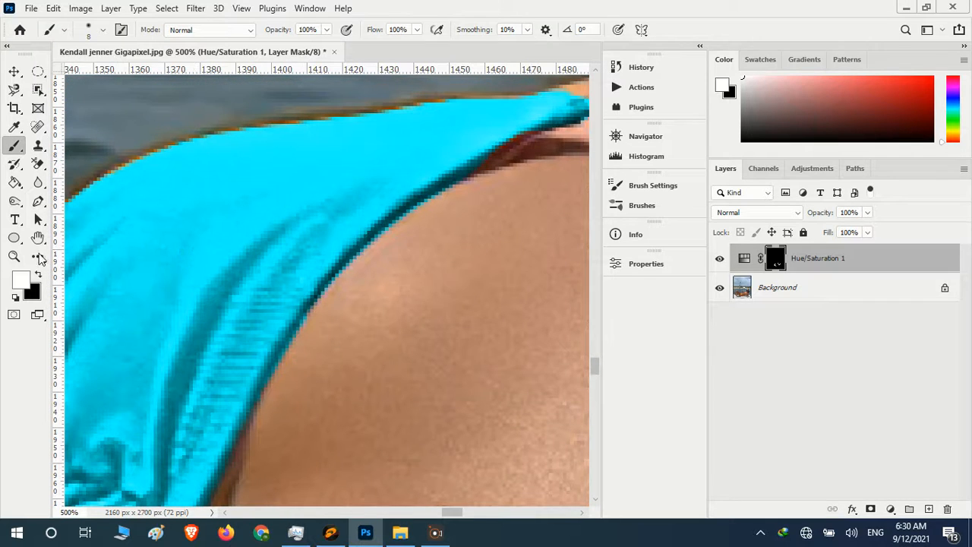
click(37, 276)
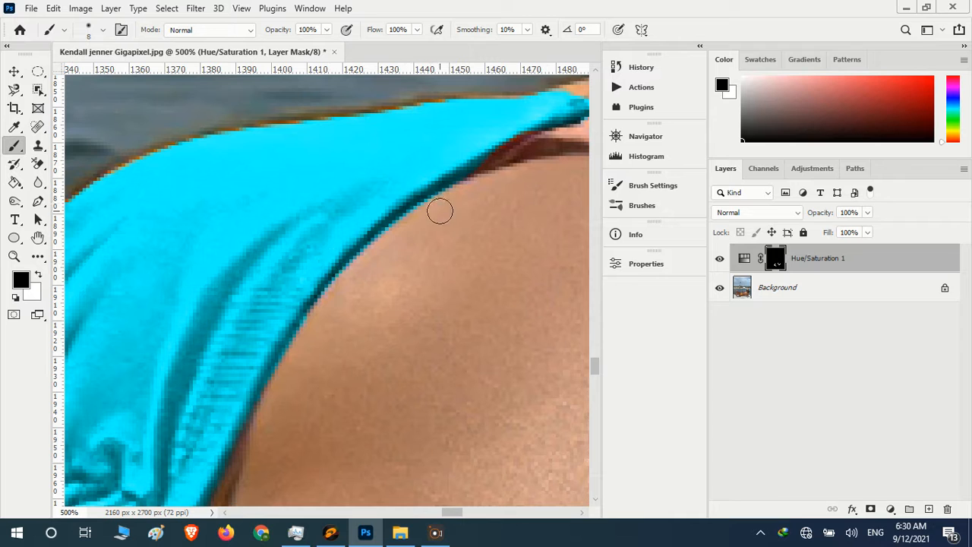
drag(424, 218, 364, 263)
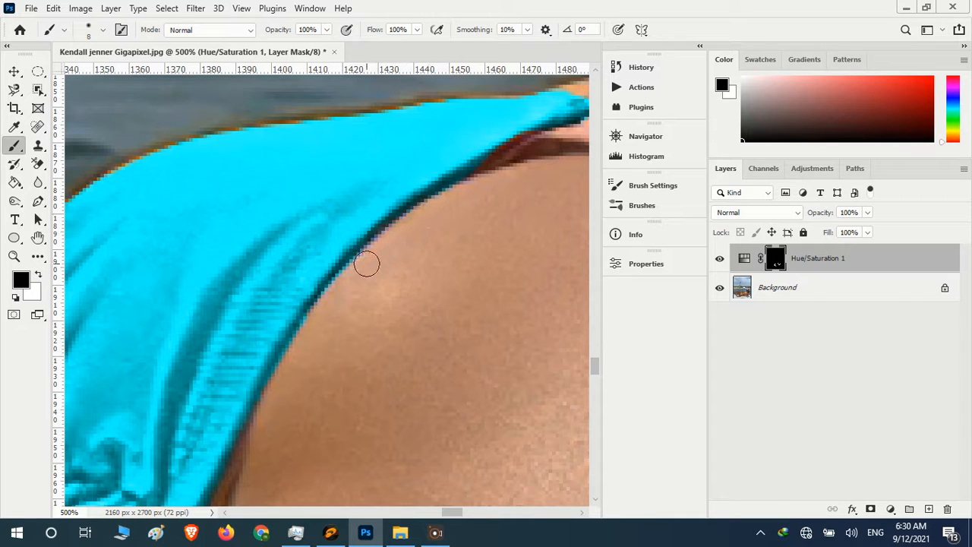
scroll(465, 285, up, 1)
scroll(465, 286, up, 2)
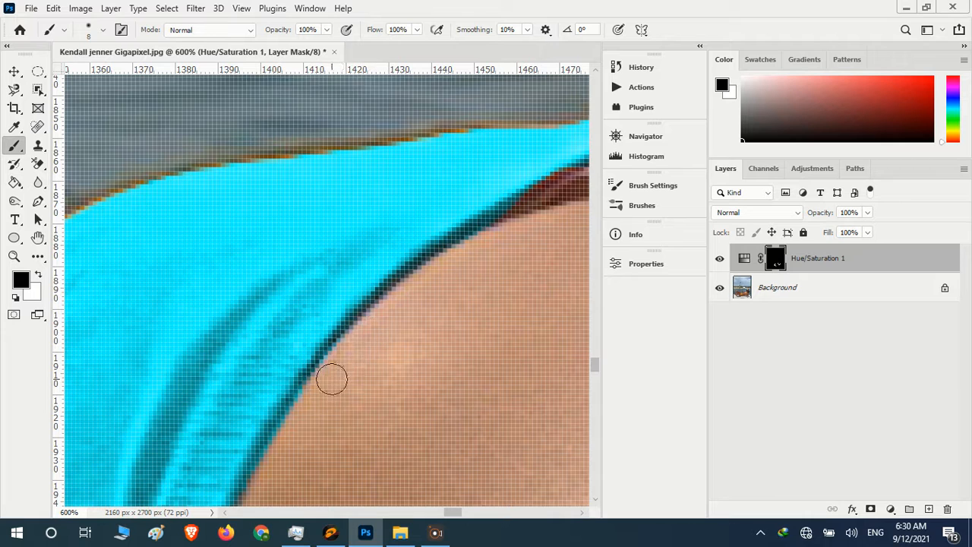
scroll(319, 417, down, 1)
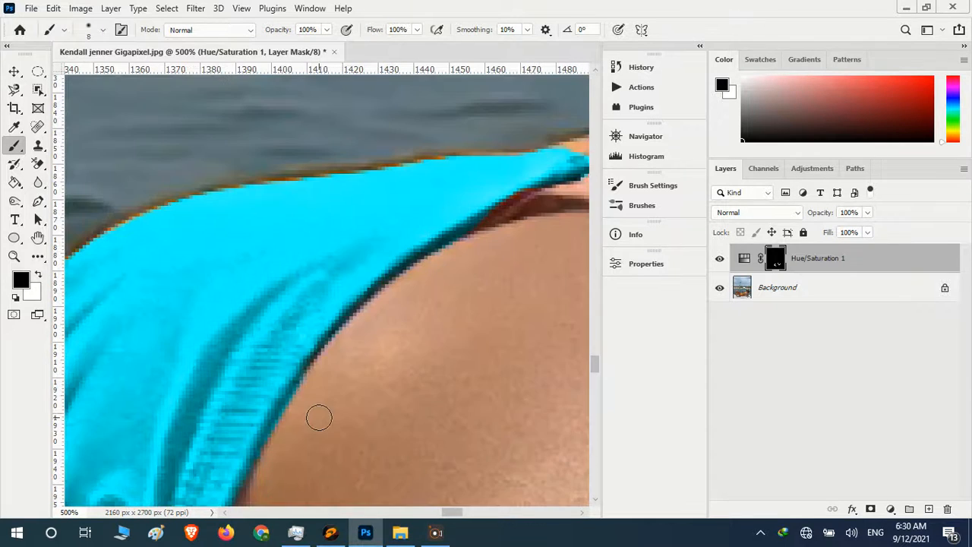
scroll(451, 339, up, 2)
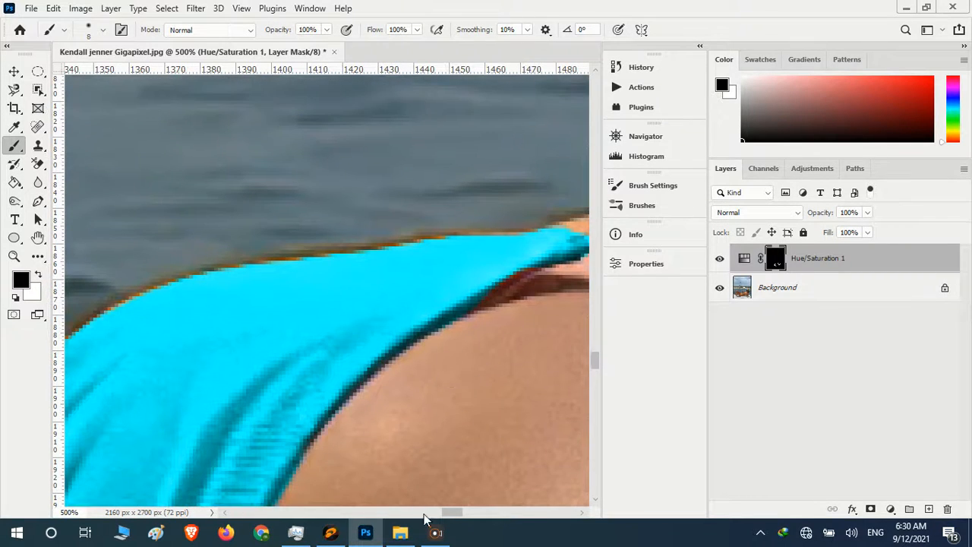
Paint the mask white over the orange neck strap from its neck end to about midway, adjusting the brush between 4 and 8 px.
drag(449, 512, 478, 512)
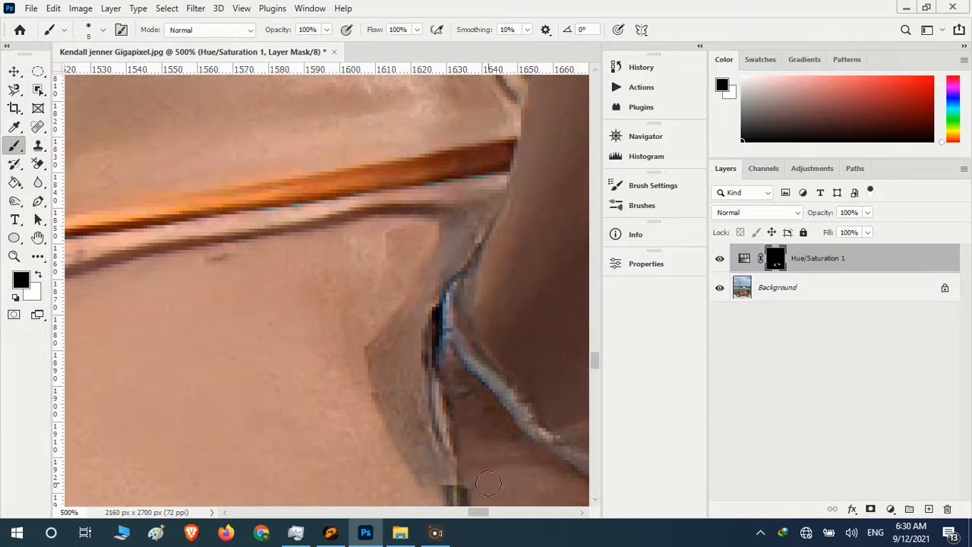
scroll(481, 347, up, 2)
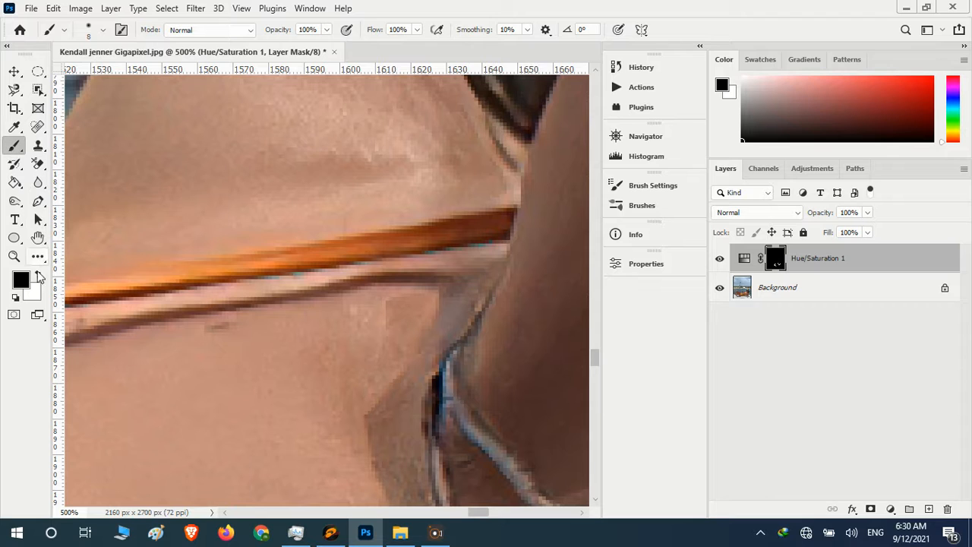
click(40, 278)
drag(497, 223, 386, 245)
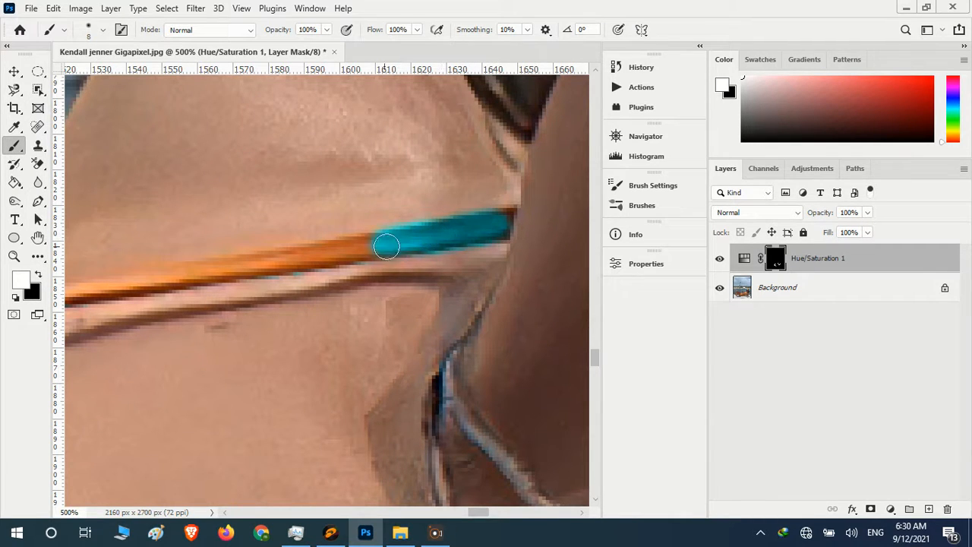
click(501, 226)
alt+right_click(501, 226)
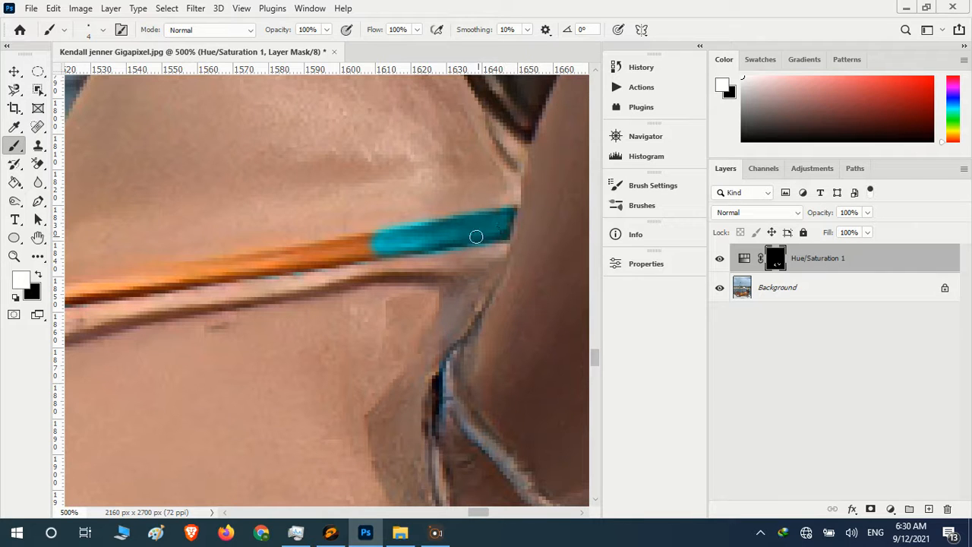
alt+right_click(380, 247)
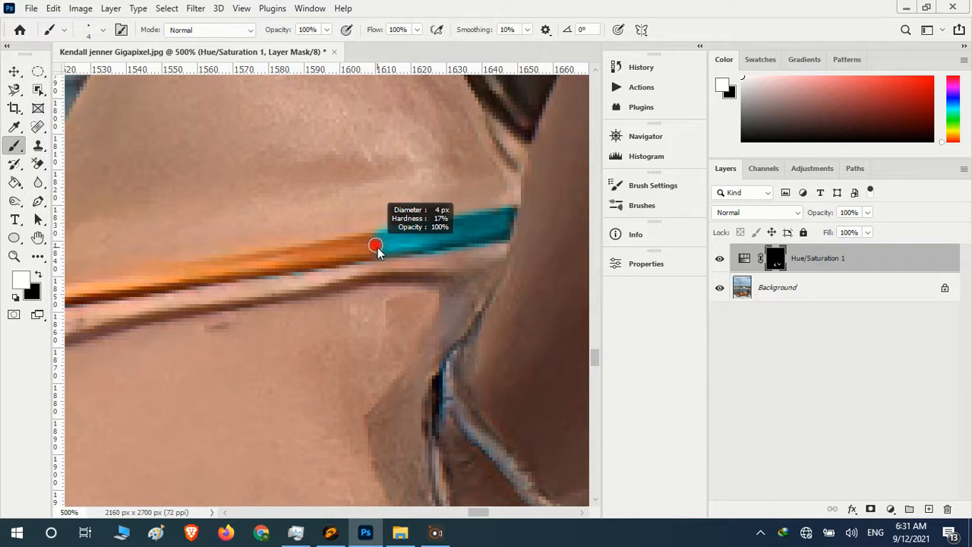
drag(377, 247, 234, 269)
alt+right_click(350, 247)
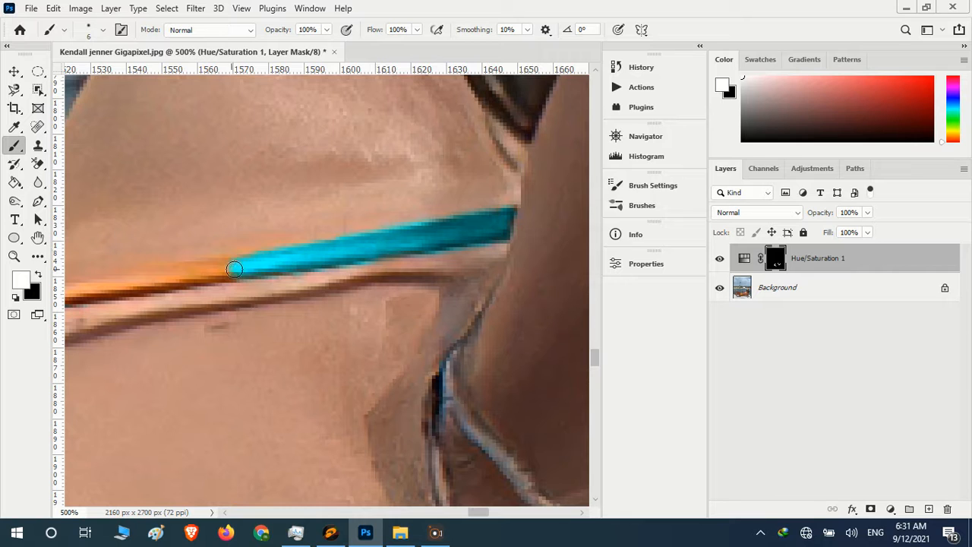
Paint the rest of the neck strap into the mask down to the upper cup with a 6 px brush.
drag(482, 519, 470, 519)
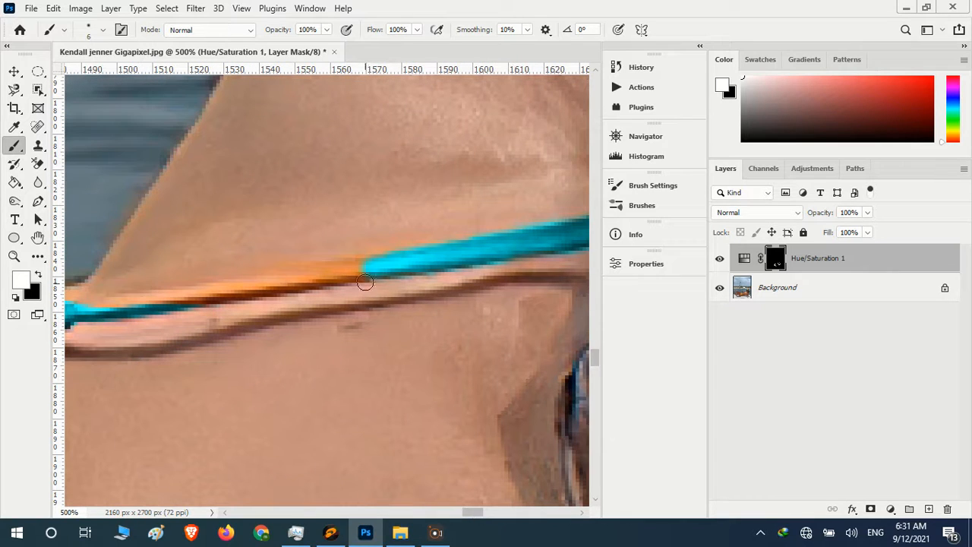
drag(354, 272, 154, 304)
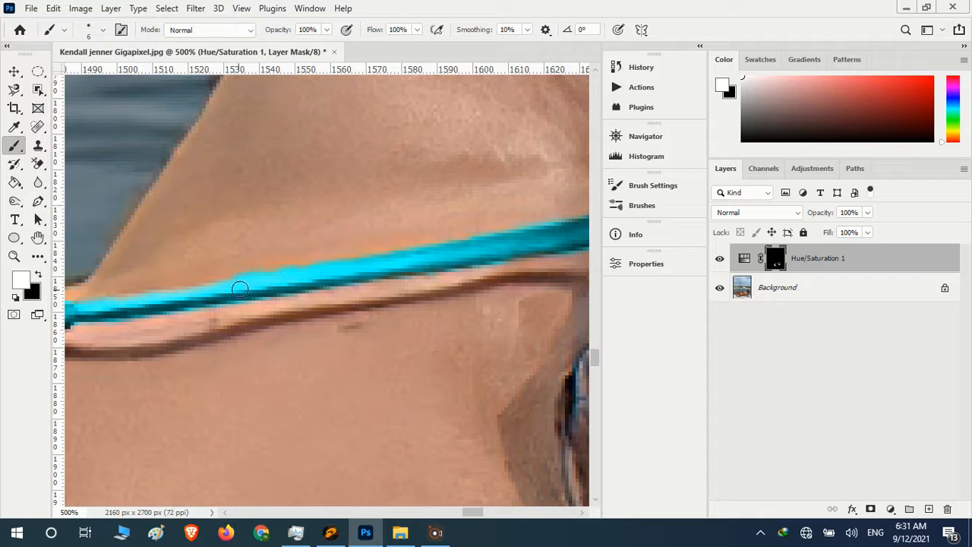
drag(266, 283, 176, 297)
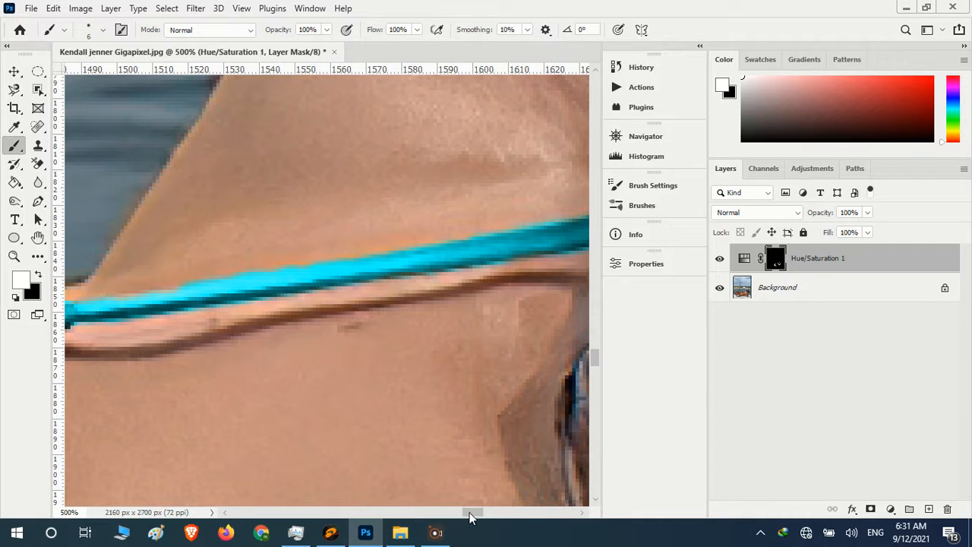
Paint the mask over the orange fringe along the upper cup's outer edge against the water with a 10 px brush.
drag(469, 517, 456, 519)
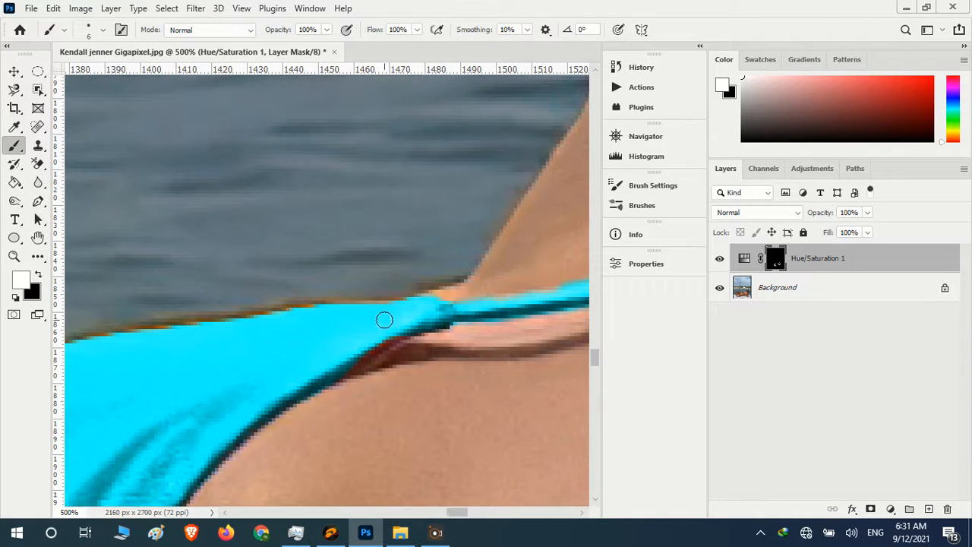
alt+right_click(347, 305)
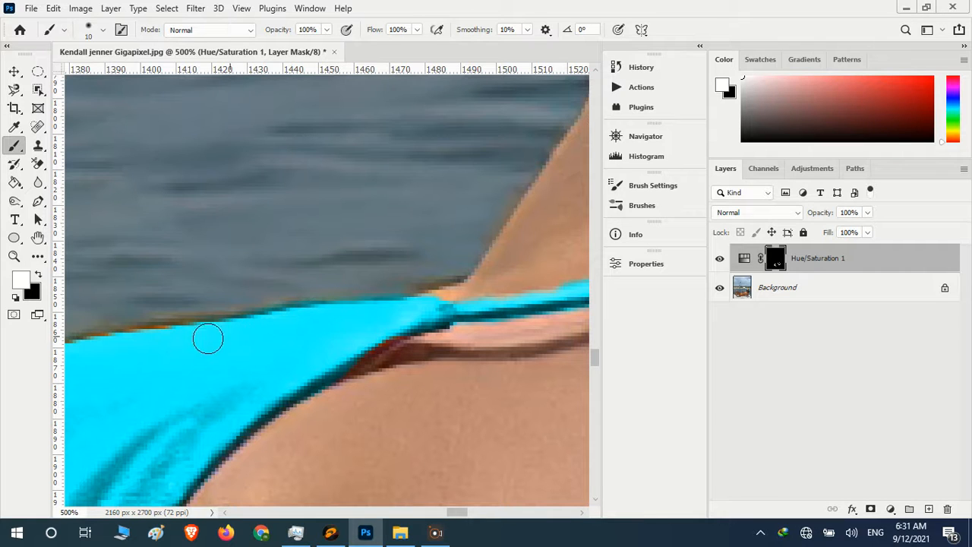
drag(454, 513, 438, 512)
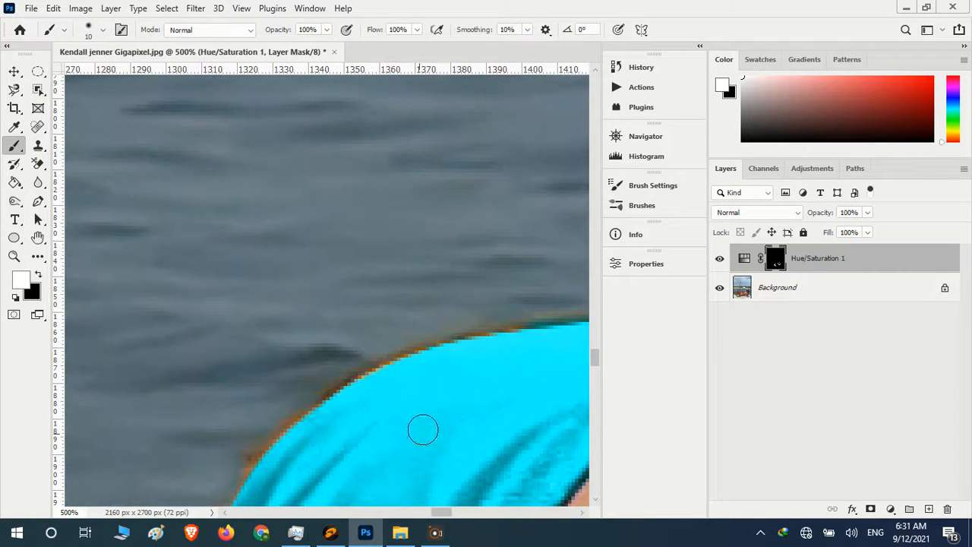
scroll(484, 400, up, 1)
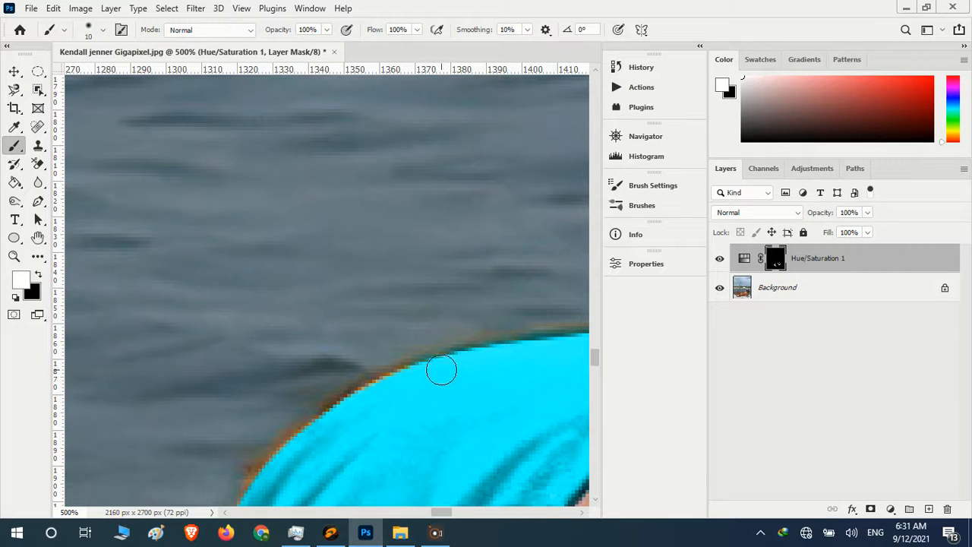
scroll(487, 402, down, 2)
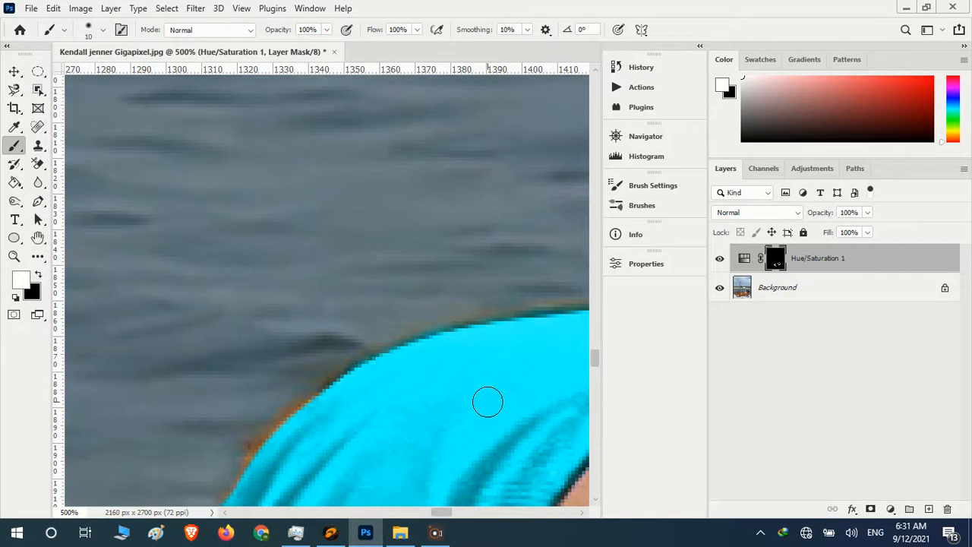
scroll(487, 401, down, 5)
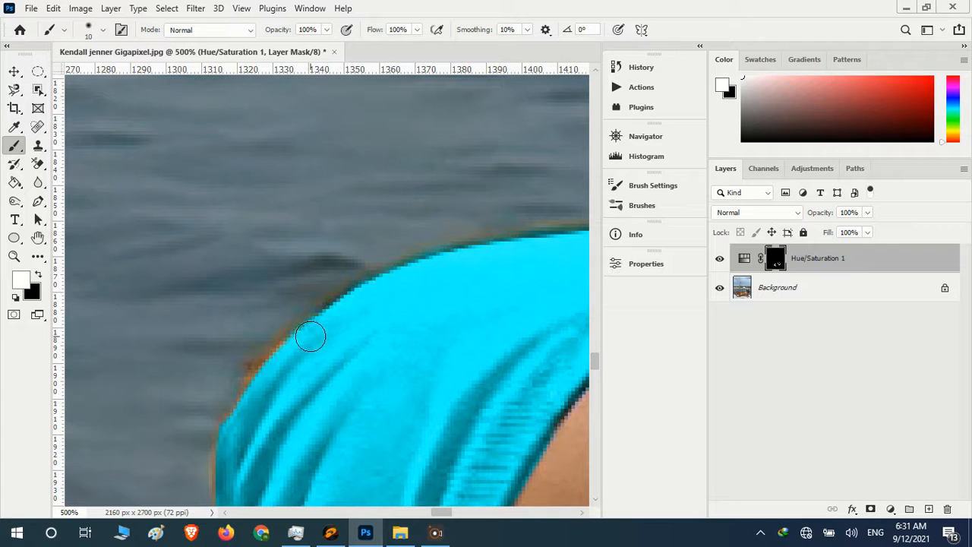
mouse_move(311, 336)
mouse_down()
mouse_move(249, 423)
mouse_move(293, 358)
mouse_move(253, 397)
mouse_move(280, 383)
mouse_move(306, 342)
mouse_move(288, 356)
mouse_move(379, 290)
mouse_move(370, 302)
mouse_move(403, 277)
mouse_move(545, 235)
mouse_up()
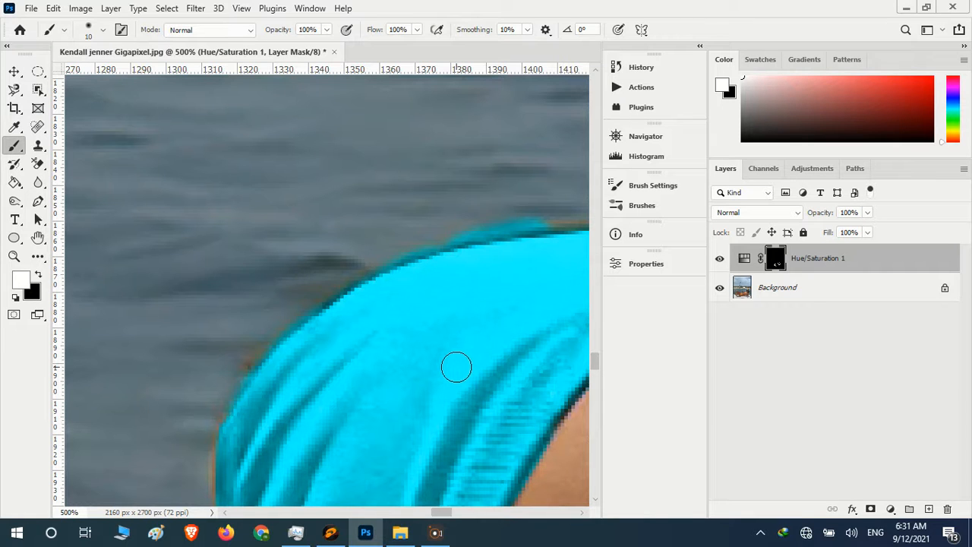
drag(438, 514, 447, 513)
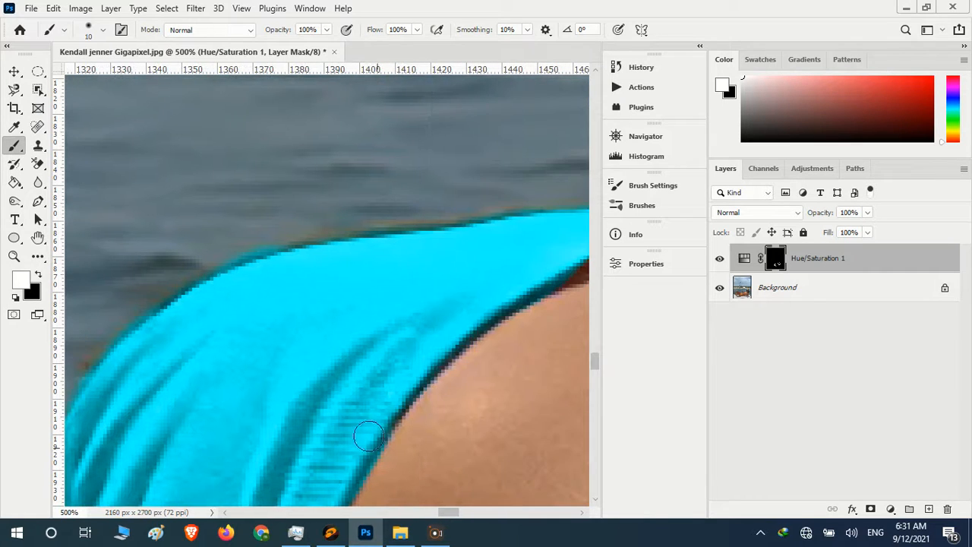
mouse_move(348, 247)
mouse_down()
mouse_move(529, 221)
mouse_move(418, 238)
mouse_up()
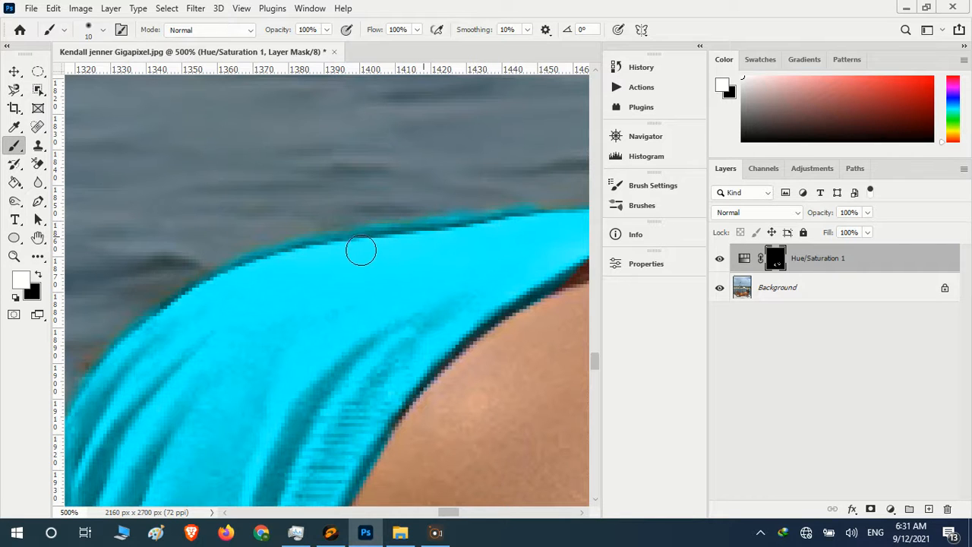
Extend the mask around the upper cup's far curved side down to its gathered base beside the tie.
drag(455, 514, 435, 515)
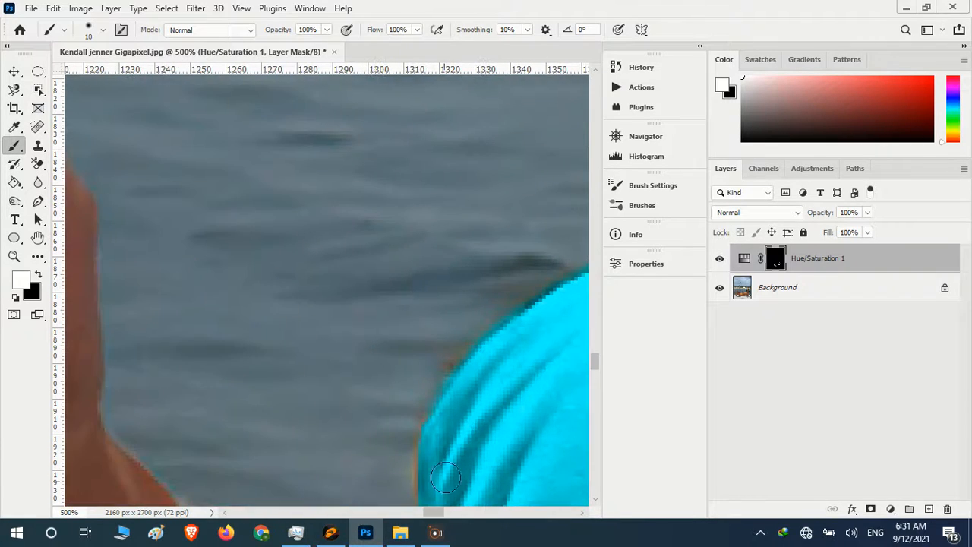
scroll(499, 397, down, 2)
mouse_move(436, 371)
mouse_down()
mouse_move(430, 447)
mouse_move(429, 436)
mouse_move(428, 484)
mouse_up()
scroll(450, 410, down, 1)
scroll(450, 410, down, 1)
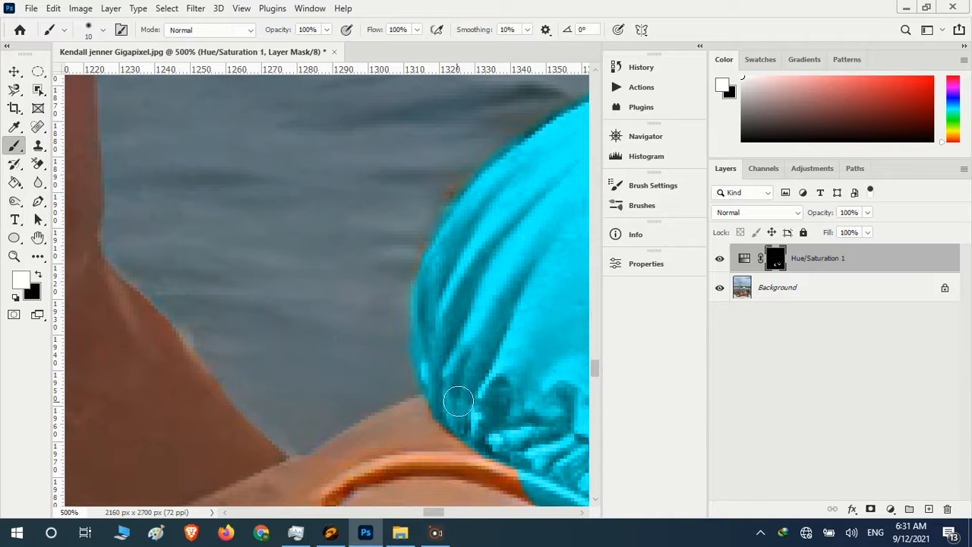
scroll(501, 424, down, 1)
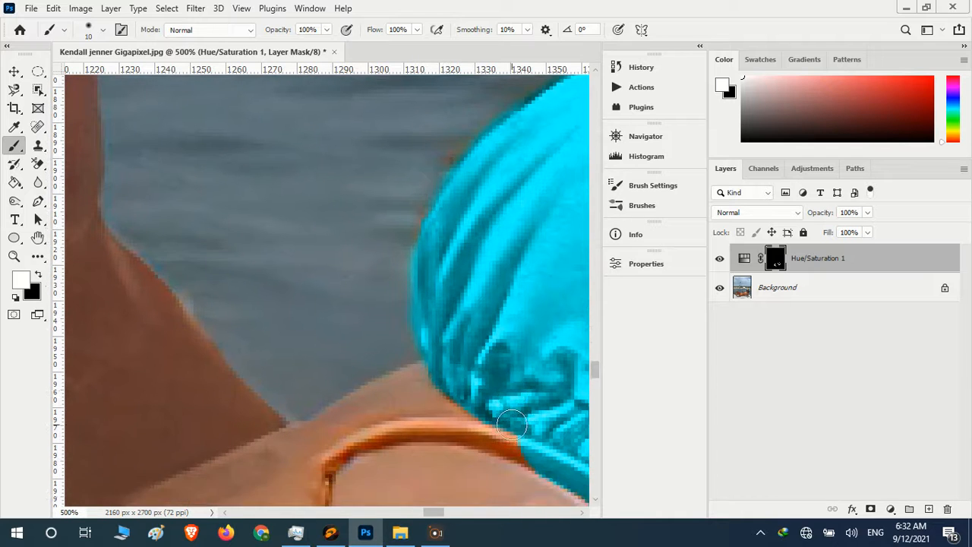
Paint the mask white over the bottom curve of the hanging tie loop beside the lower cup with a 9 px brush.
scroll(511, 423, down, 6)
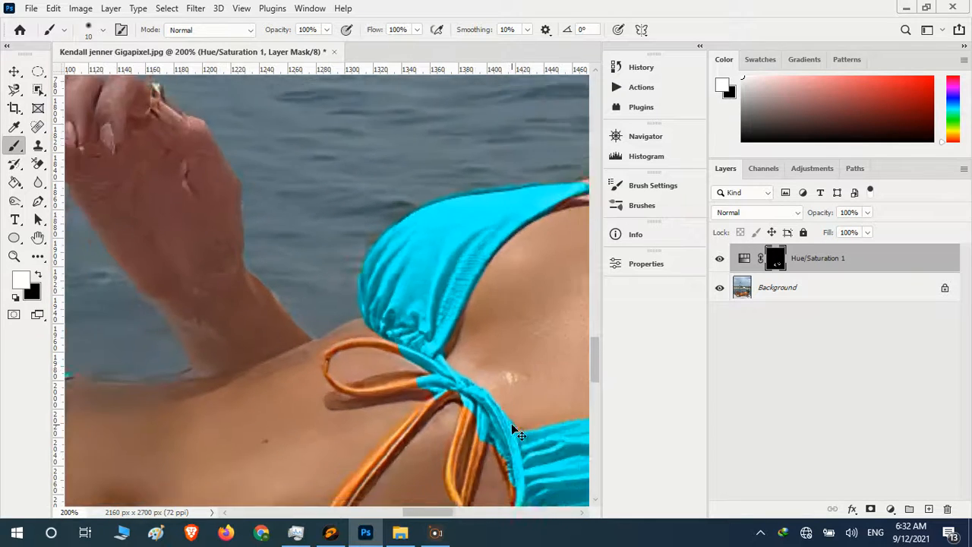
scroll(511, 423, down, 1)
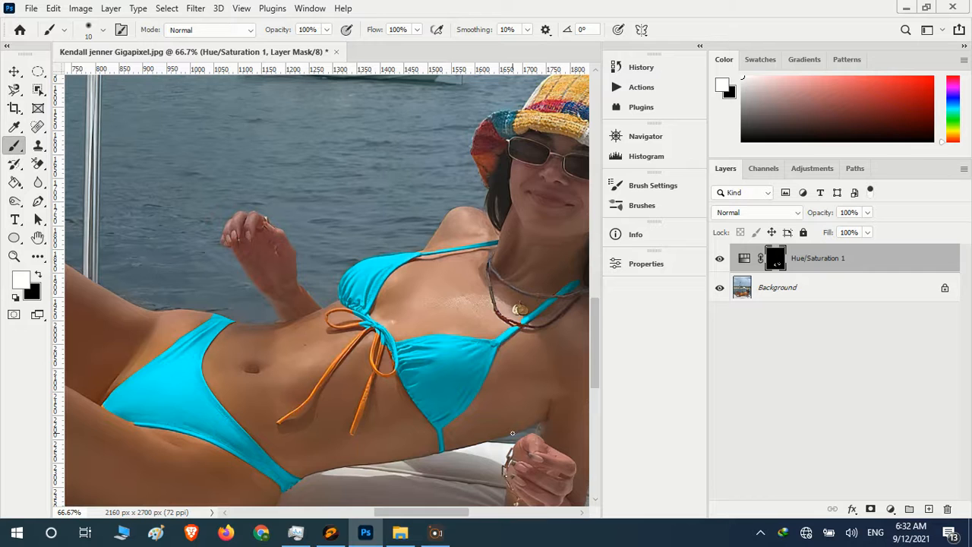
scroll(512, 432, up, 3)
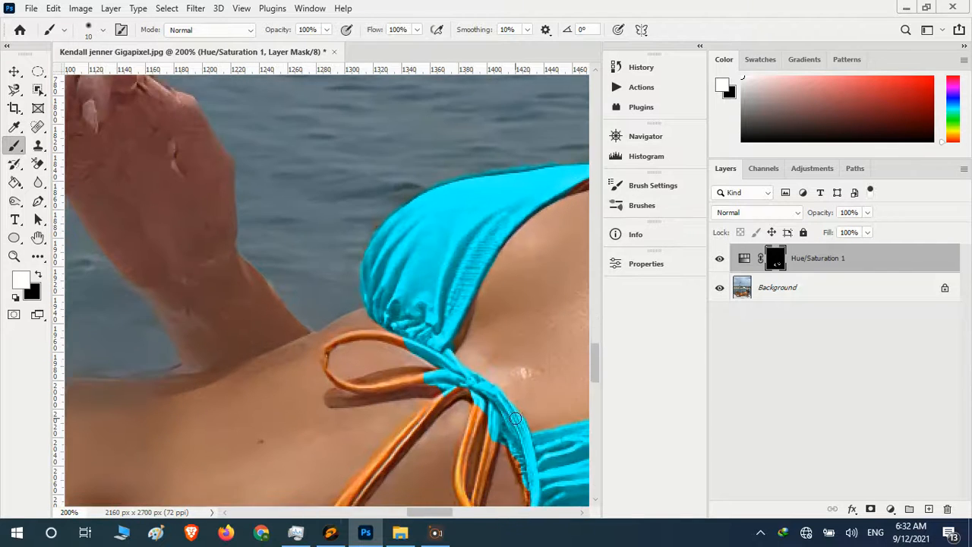
scroll(515, 419, down, 5)
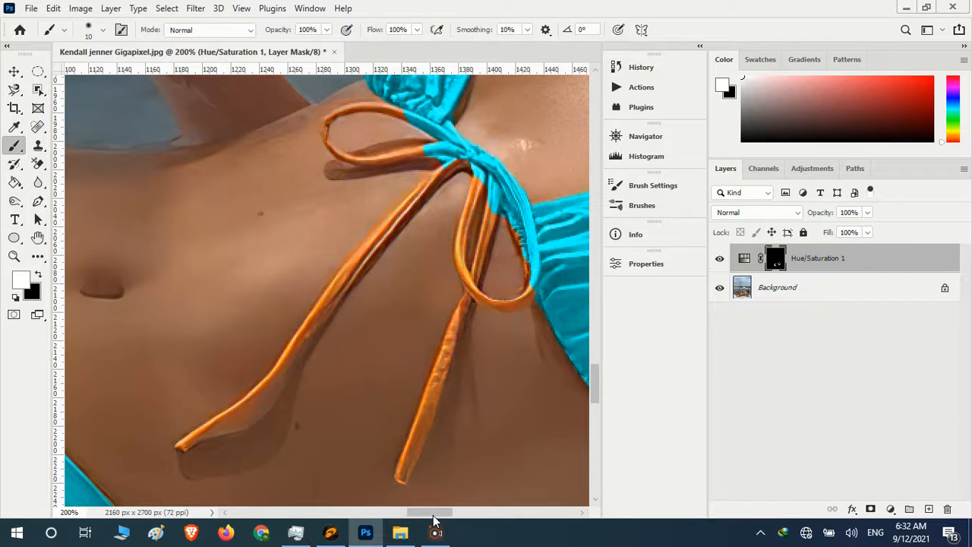
drag(434, 517, 447, 517)
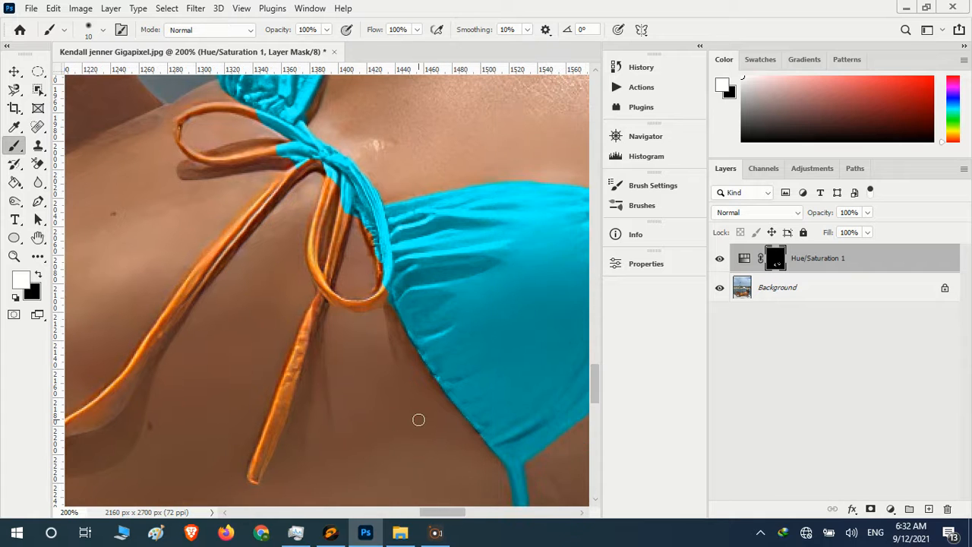
scroll(418, 420, up, 2)
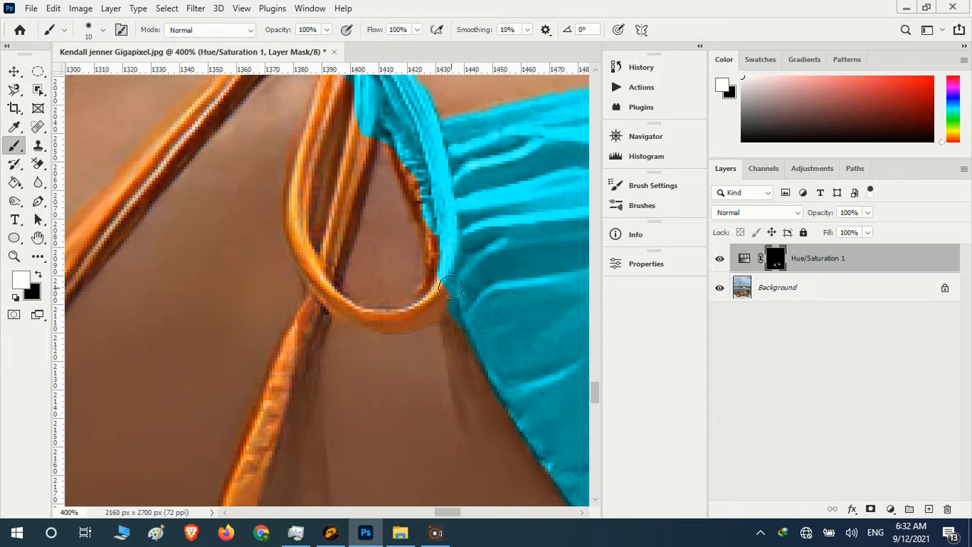
alt+right_click(441, 291)
mouse_move(443, 296)
mouse_down()
mouse_move(421, 316)
mouse_move(439, 300)
mouse_move(391, 325)
mouse_move(403, 321)
mouse_move(351, 311)
mouse_up()
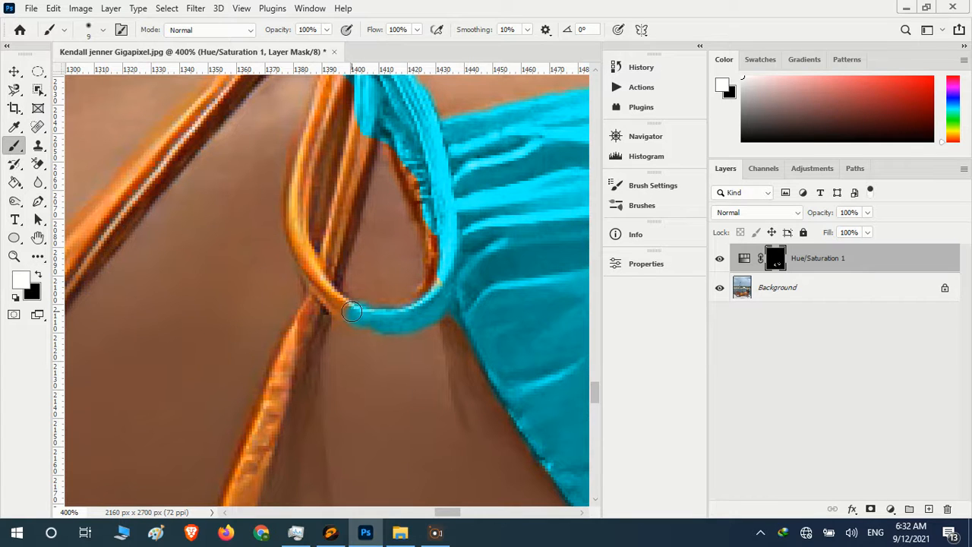
Paint the mask over the orange gathered edge along the inner side of the hanging loop, undoing and repainting a stray stroke.
drag(460, 229, 440, 282)
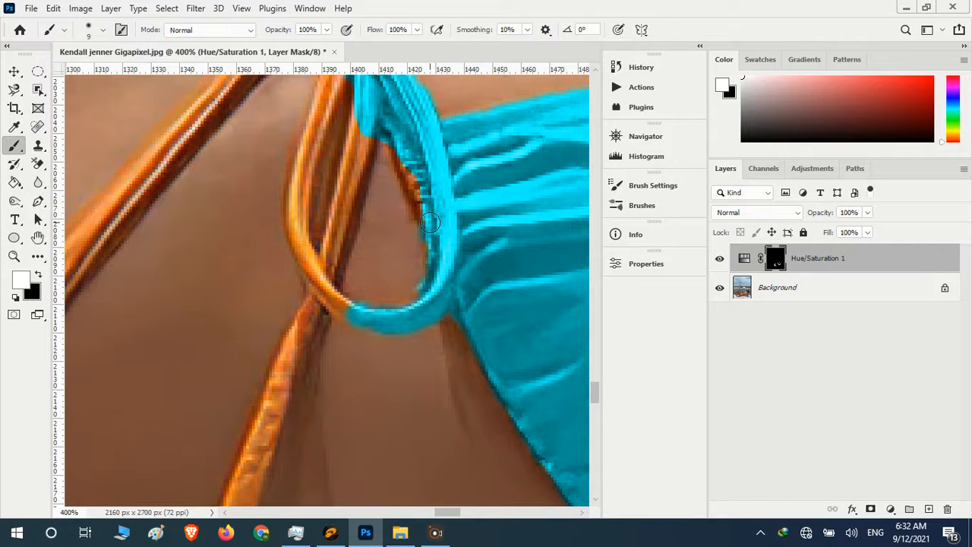
mouse_move(423, 182)
mouse_down()
mouse_move(436, 216)
mouse_move(424, 215)
mouse_move(395, 148)
mouse_up()
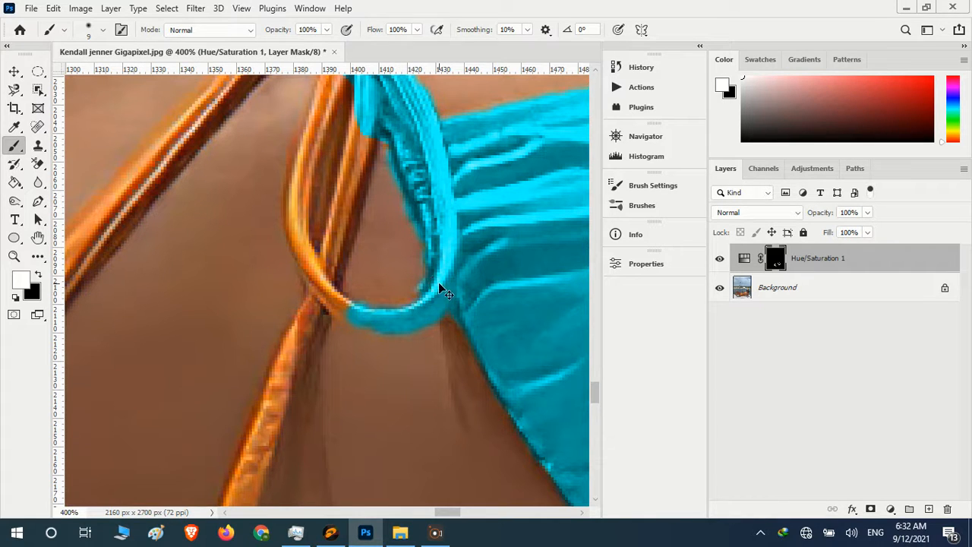
key(ctrl+z)
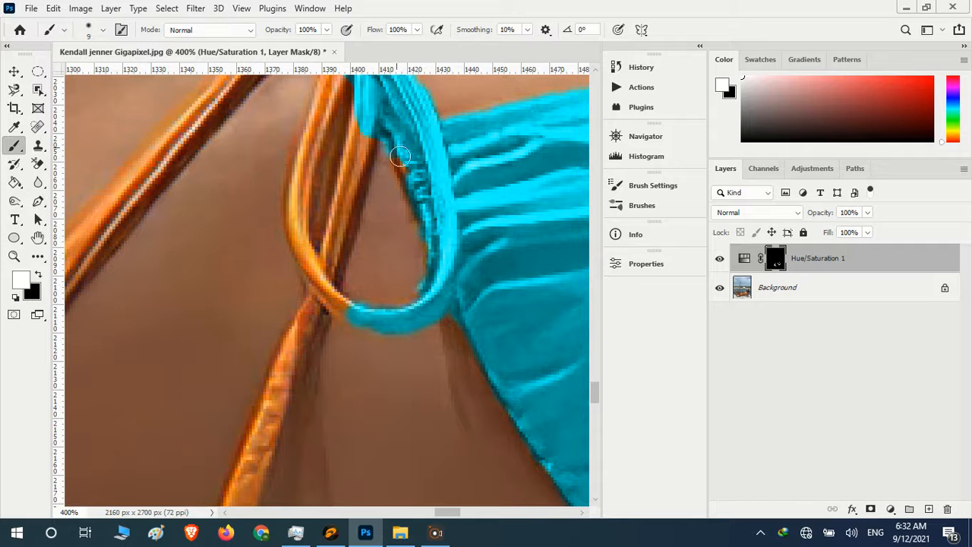
key(ctrl+plus)
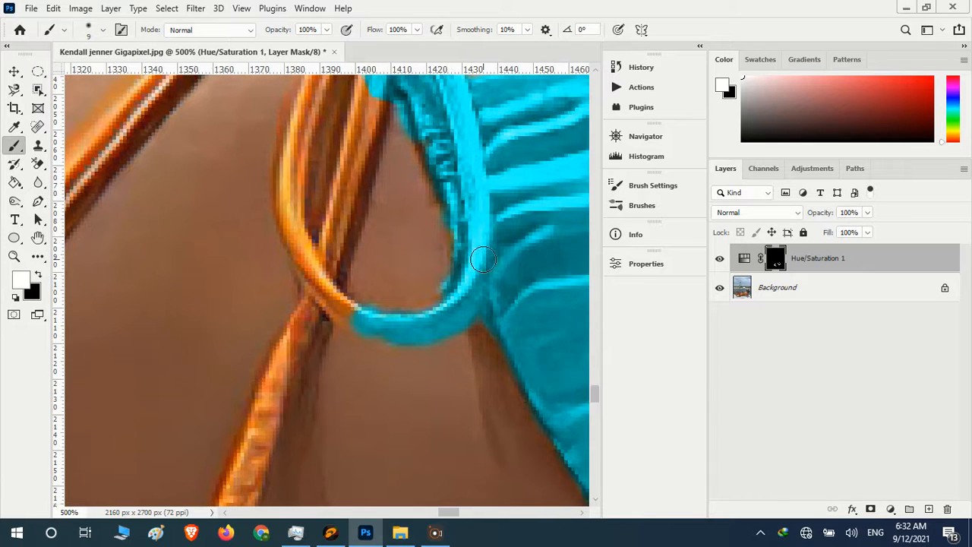
scroll(451, 241, up, 1)
drag(428, 221, 459, 329)
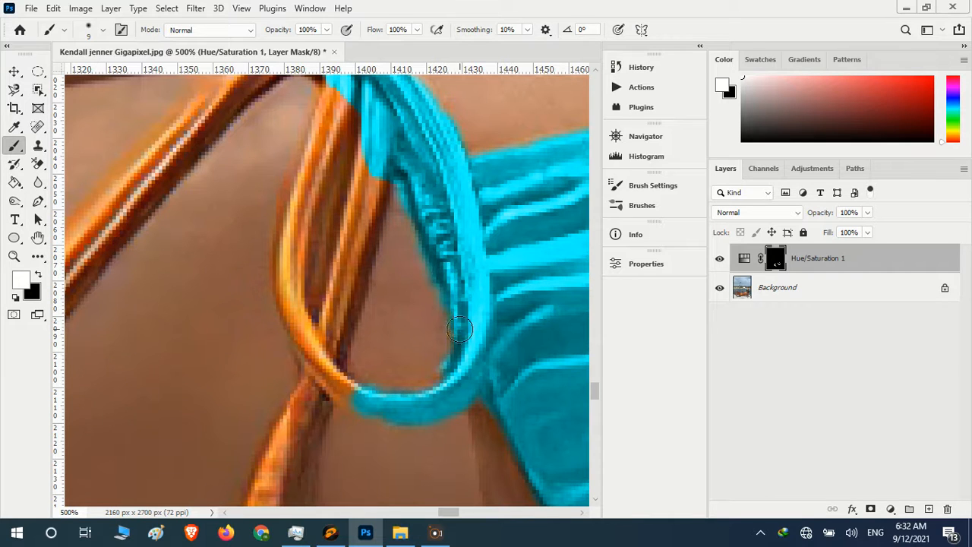
Paint the hanging loop's outer side and the strands running down inside it into the mask.
scroll(380, 250, up, 1)
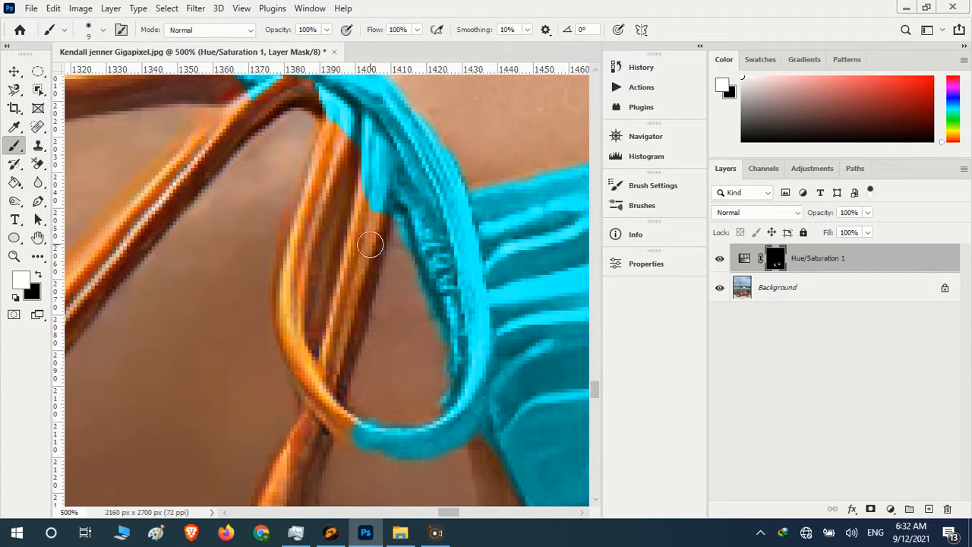
drag(373, 208, 361, 270)
mouse_move(362, 236)
mouse_down()
mouse_move(329, 401)
mouse_move(348, 430)
mouse_move(312, 374)
mouse_move(321, 389)
mouse_move(328, 233)
mouse_move(336, 266)
mouse_move(357, 149)
mouse_move(351, 215)
mouse_move(349, 131)
mouse_move(345, 122)
mouse_move(332, 177)
mouse_move(332, 110)
mouse_up()
mouse_move(327, 178)
mouse_down()
mouse_move(311, 260)
mouse_move(321, 194)
mouse_move(293, 262)
mouse_move(314, 379)
mouse_up()
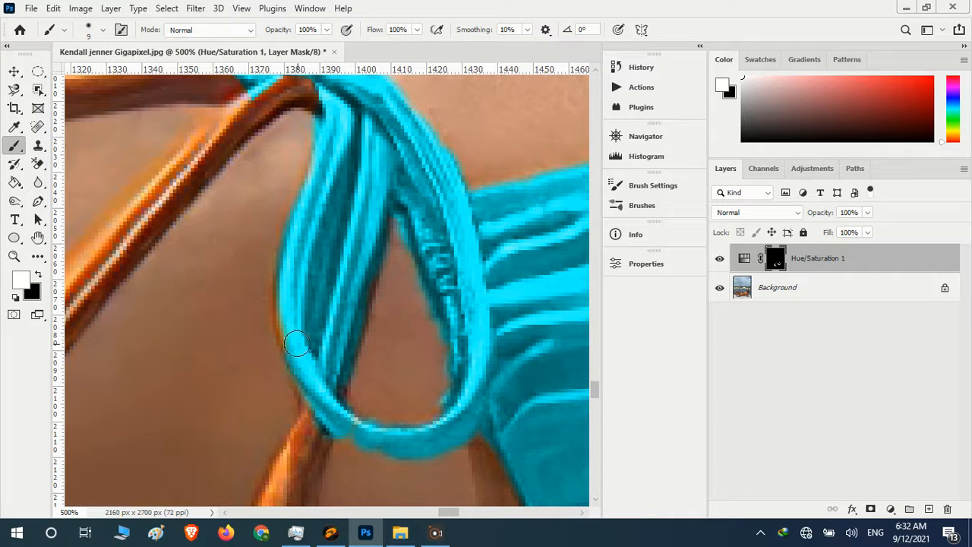
mouse_move(297, 343)
mouse_down()
mouse_move(290, 289)
mouse_move(301, 268)
mouse_move(287, 302)
mouse_move(300, 349)
mouse_move(323, 407)
mouse_move(346, 425)
mouse_up()
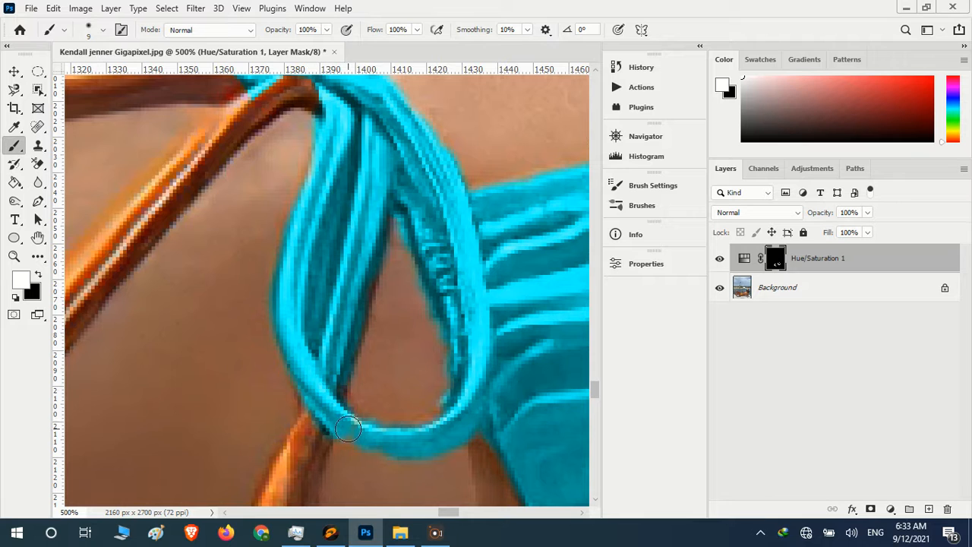
Extend the mask from the knot down the upper part of the long loose tie string.
scroll(323, 410, down, 2)
scroll(325, 396, up, 2)
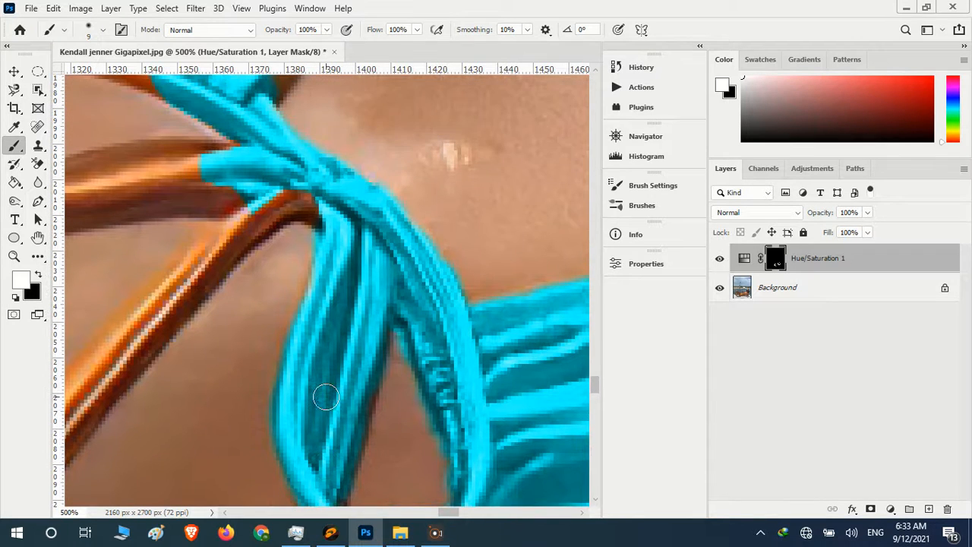
scroll(309, 262, up, 1)
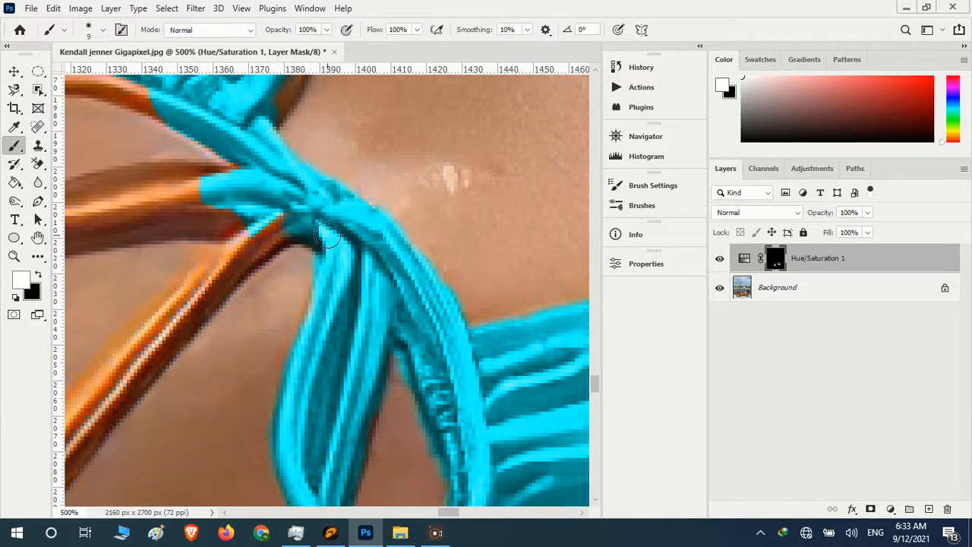
mouse_move(286, 225)
mouse_down()
mouse_move(239, 261)
mouse_move(274, 222)
mouse_move(228, 277)
mouse_move(256, 248)
mouse_move(235, 221)
mouse_move(156, 304)
mouse_up()
scroll(250, 245, down, 2)
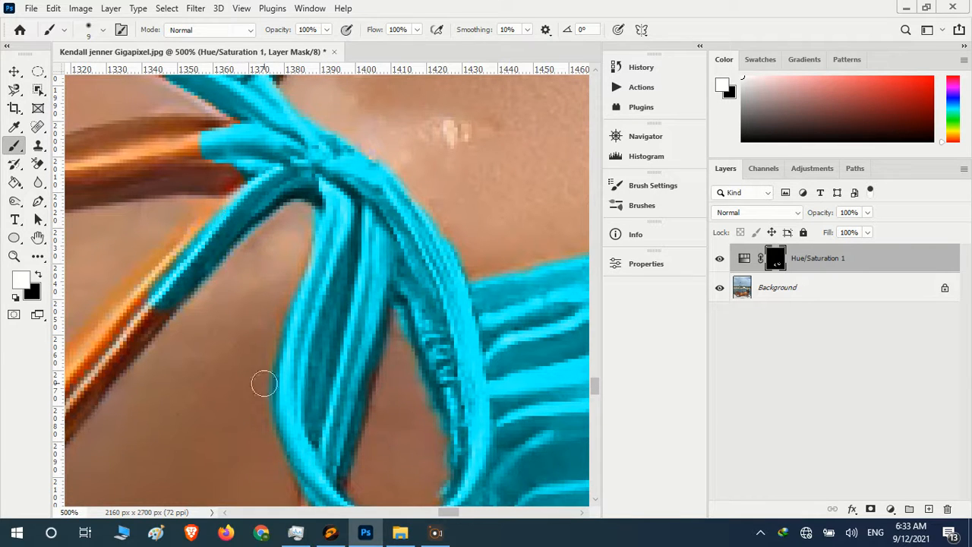
drag(455, 513, 445, 514)
scroll(406, 348, down, 3)
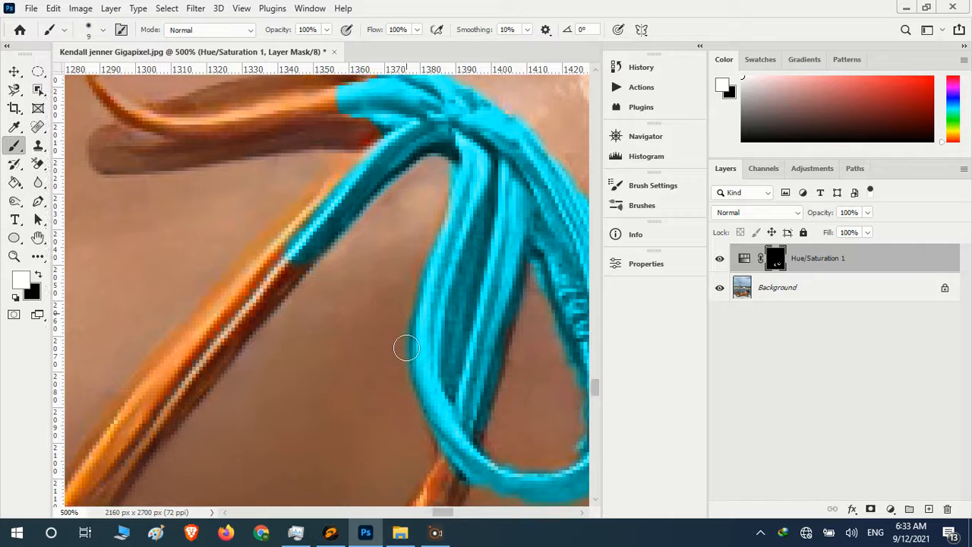
drag(269, 211, 242, 279)
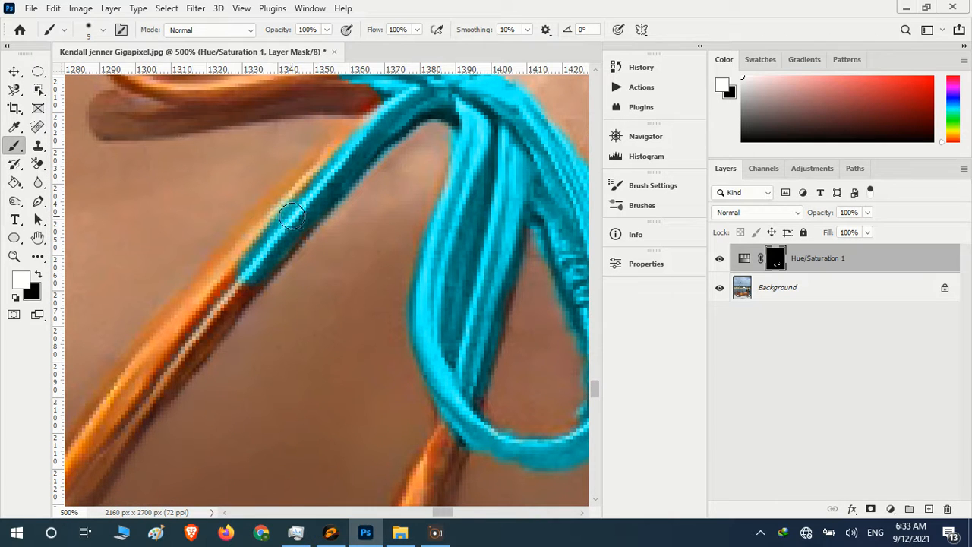
mouse_move(280, 223)
mouse_down()
mouse_move(217, 298)
mouse_move(263, 263)
mouse_move(227, 302)
mouse_up()
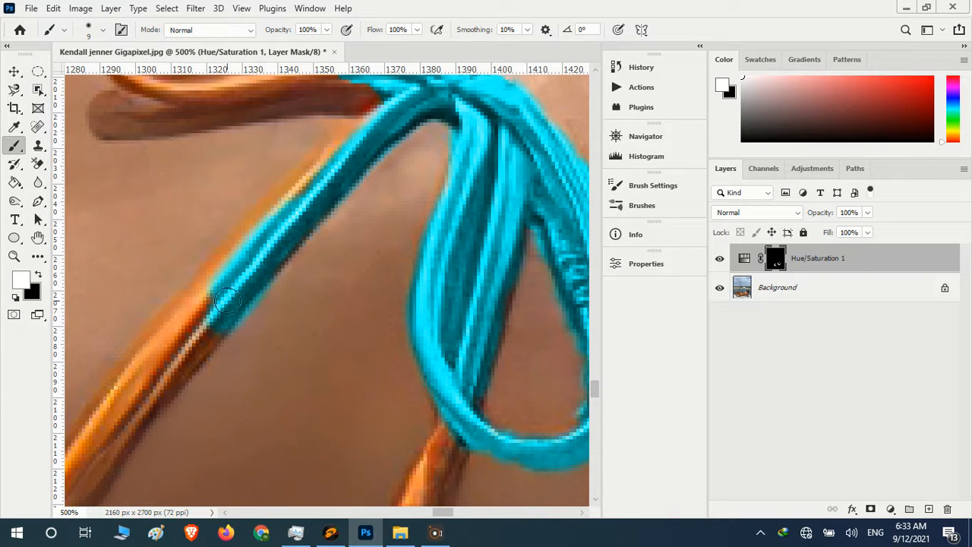
Paint the middle stretch of the long tie string into the mask along its darker lower side.
scroll(311, 263, down, 2)
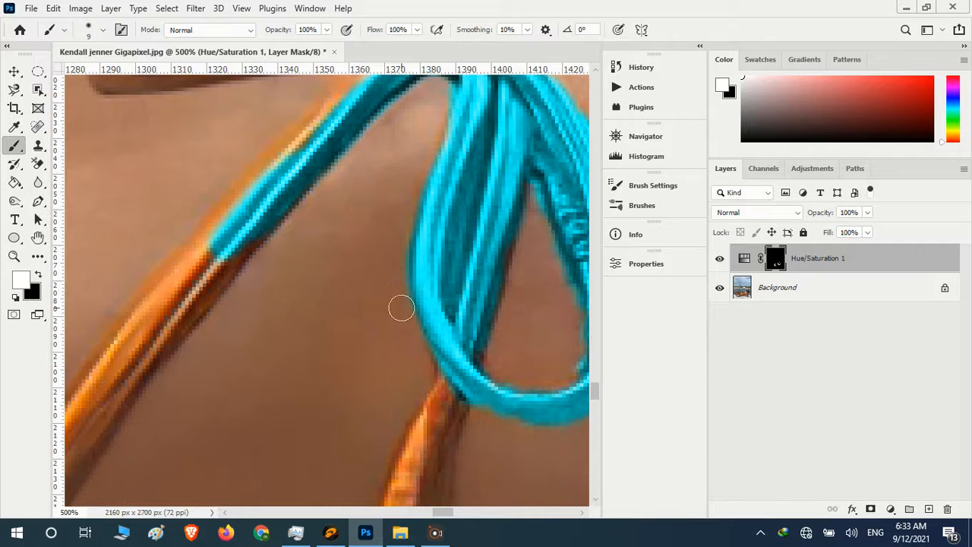
drag(448, 515, 436, 512)
scroll(374, 308, down, 1)
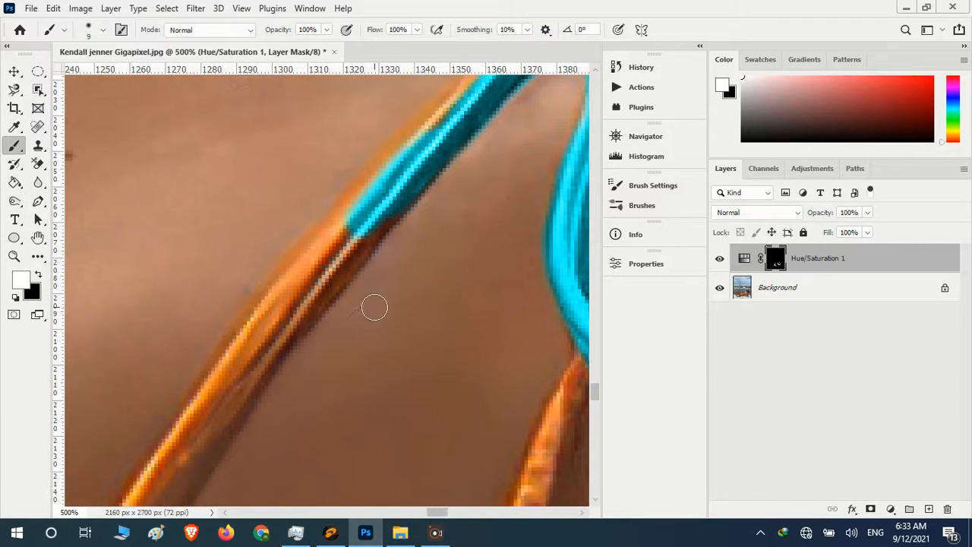
mouse_move(385, 184)
mouse_down()
mouse_move(343, 244)
mouse_move(379, 205)
mouse_move(367, 229)
mouse_move(283, 329)
mouse_move(306, 303)
mouse_up()
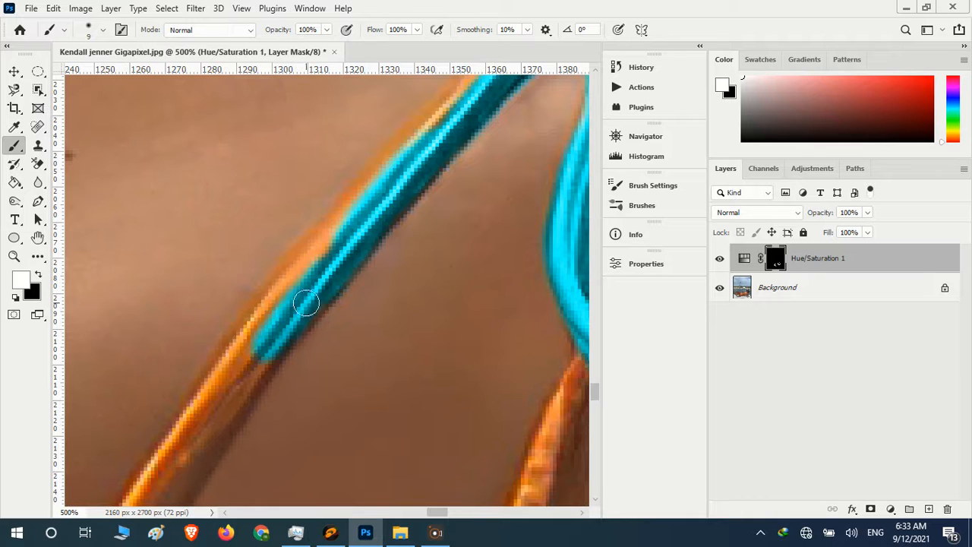
scroll(289, 322, down, 3)
mouse_move(263, 273)
mouse_down()
mouse_move(226, 313)
mouse_move(248, 274)
mouse_move(223, 316)
mouse_move(256, 279)
mouse_move(217, 342)
mouse_up()
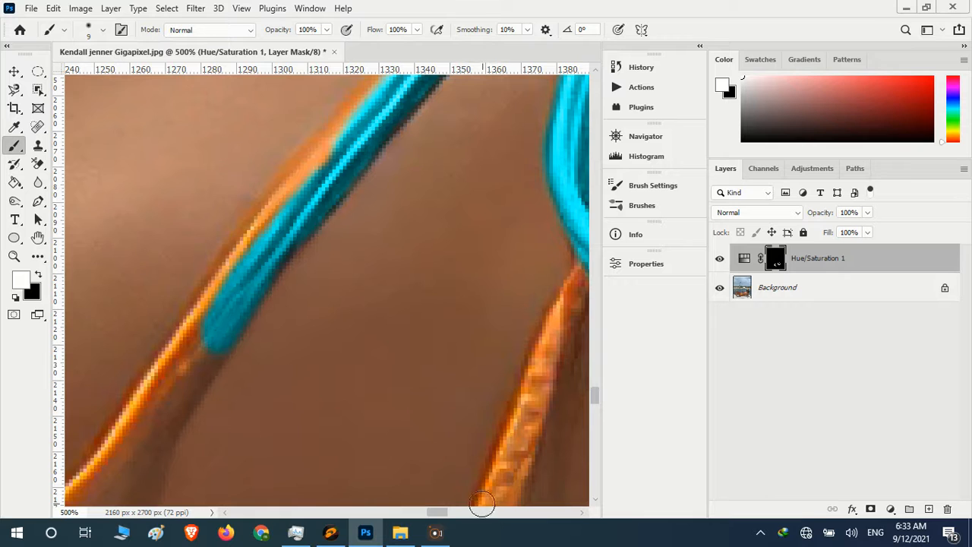
Paint the lower part of the long tie string into the mask down to its tip.
drag(447, 513, 432, 513)
scroll(393, 373, down, 5)
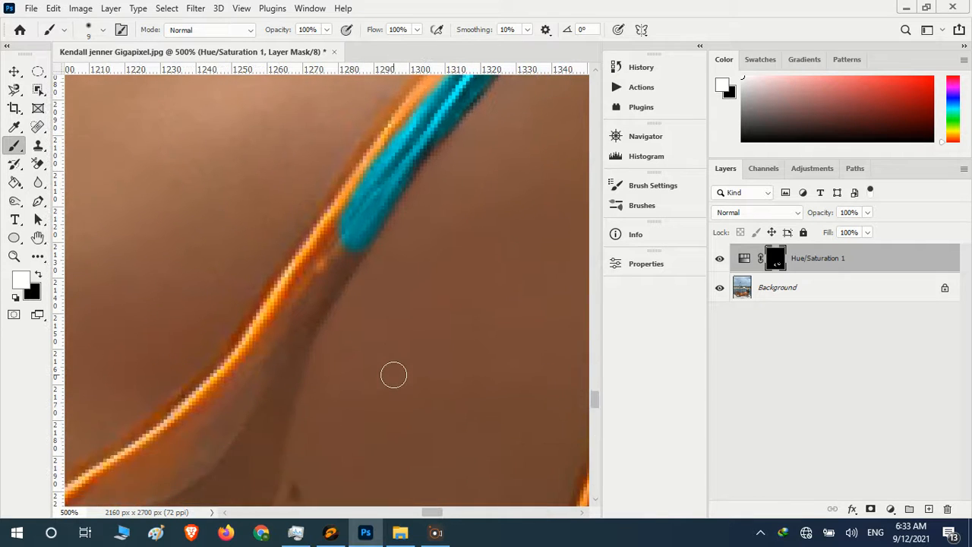
mouse_move(341, 189)
mouse_down()
mouse_move(320, 203)
mouse_move(234, 348)
mouse_move(339, 187)
mouse_up()
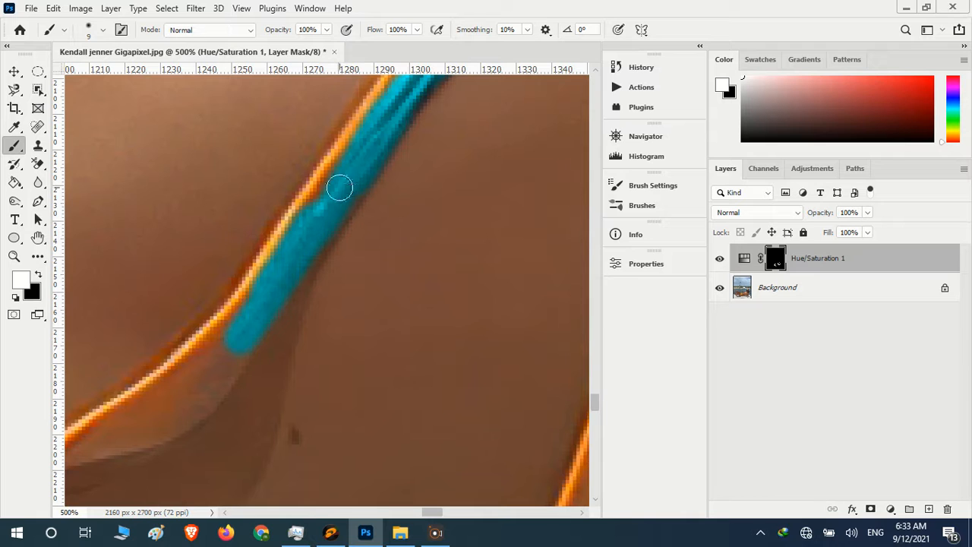
scroll(310, 232, down, 1)
scroll(434, 510, left, 3)
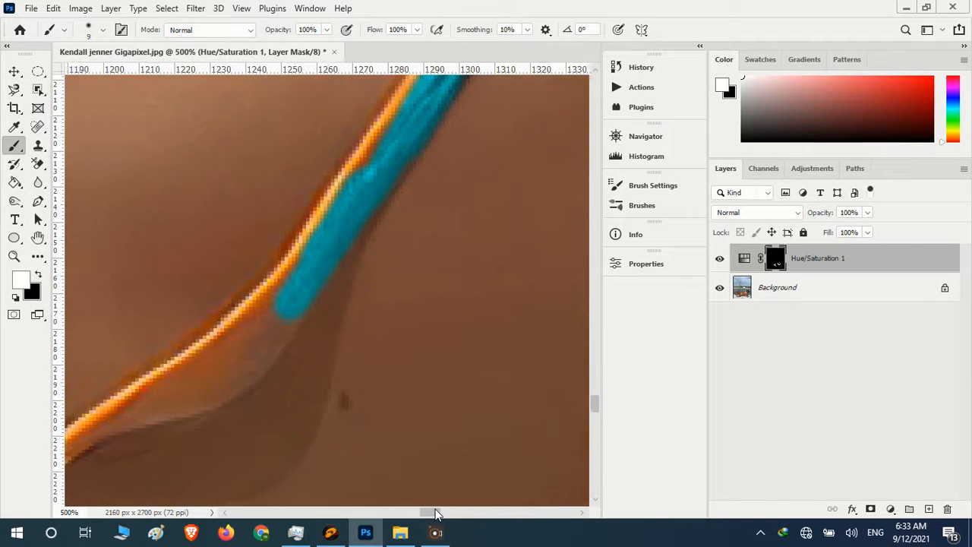
mouse_move(360, 301)
mouse_down()
mouse_move(323, 363)
mouse_move(269, 397)
mouse_move(280, 380)
mouse_move(228, 393)
mouse_move(128, 452)
mouse_move(232, 401)
mouse_up()
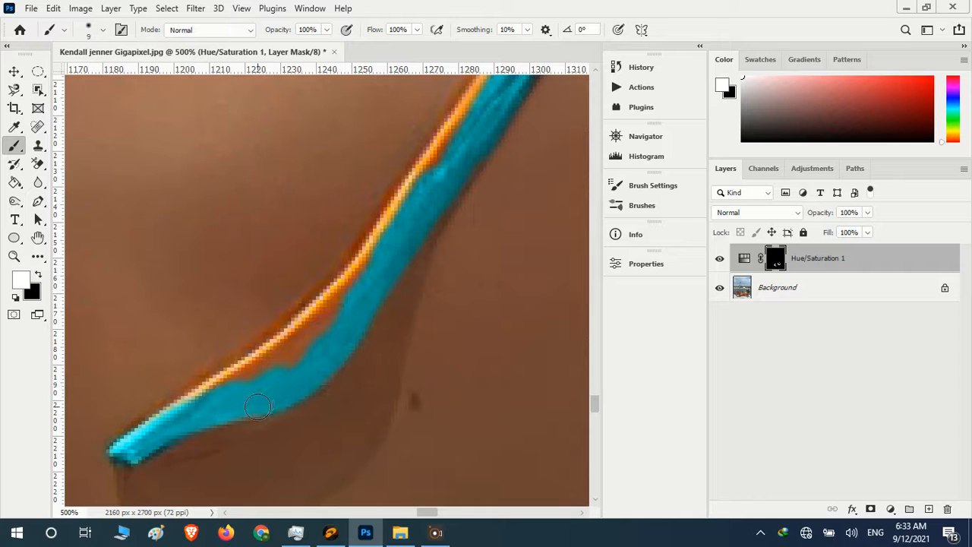
mouse_move(225, 391)
mouse_down()
mouse_move(190, 403)
mouse_move(334, 307)
mouse_move(279, 384)
mouse_move(205, 410)
mouse_move(196, 398)
mouse_move(151, 430)
mouse_up()
Paint the remaining orange highlight along the upper edge of the long tie string's lower and middle stretch into the mask.
scroll(348, 335, up, 3)
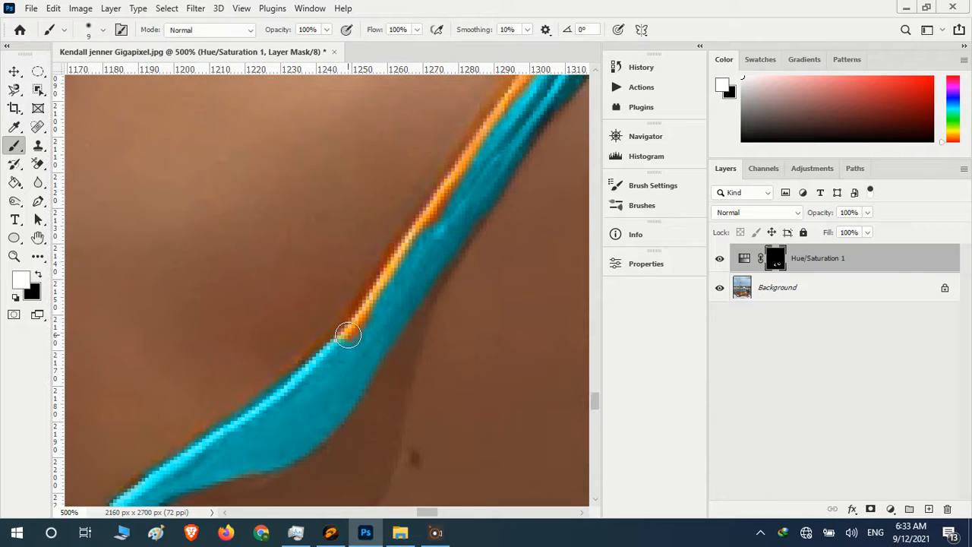
mouse_move(322, 391)
mouse_down()
mouse_move(357, 344)
mouse_move(296, 390)
mouse_up()
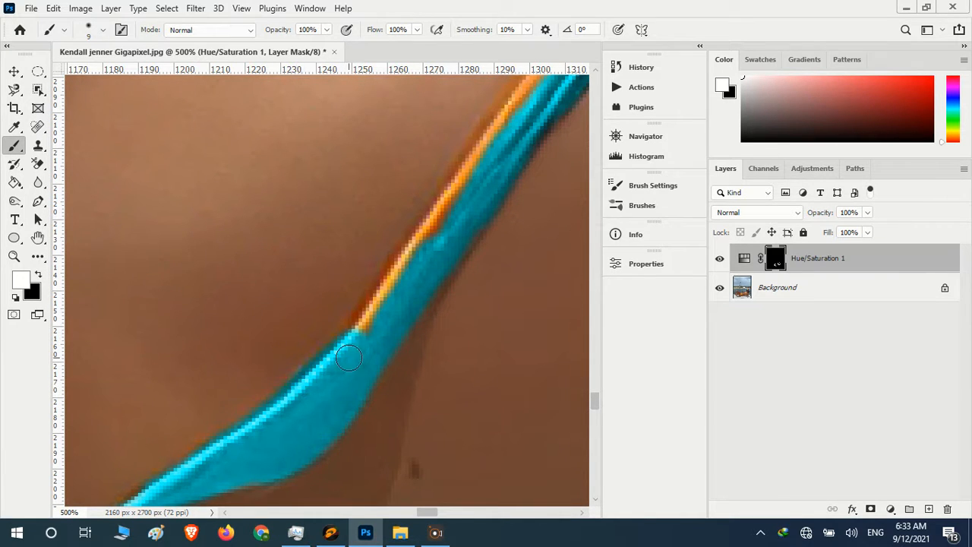
mouse_move(348, 358)
mouse_down()
mouse_move(377, 298)
mouse_move(426, 240)
mouse_up()
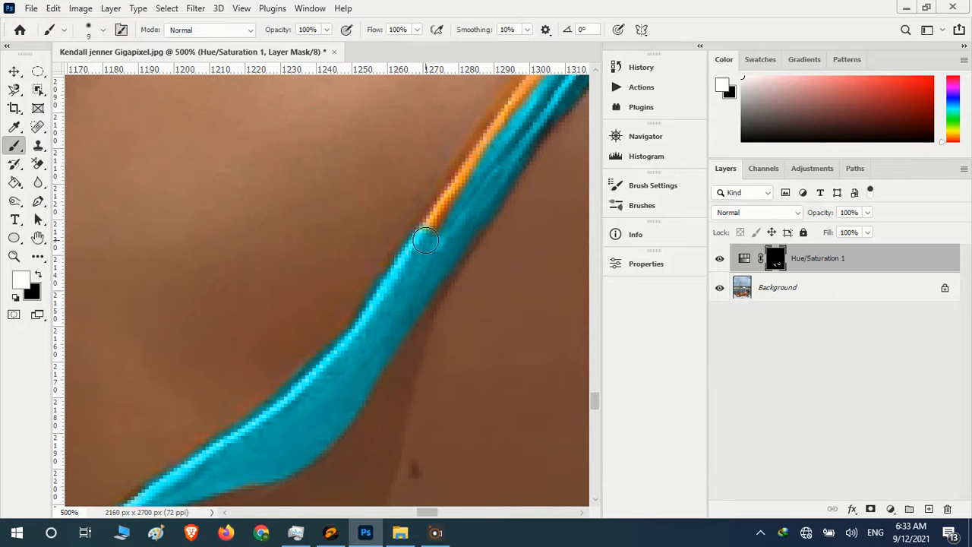
scroll(433, 259, up, 3)
mouse_move(439, 276)
mouse_down()
mouse_move(430, 289)
mouse_move(480, 215)
mouse_up()
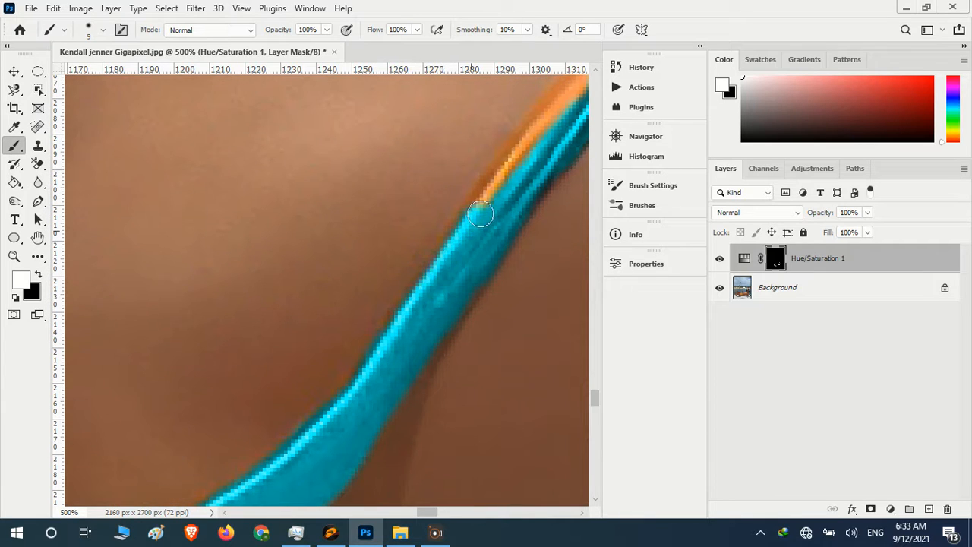
drag(460, 248, 360, 396)
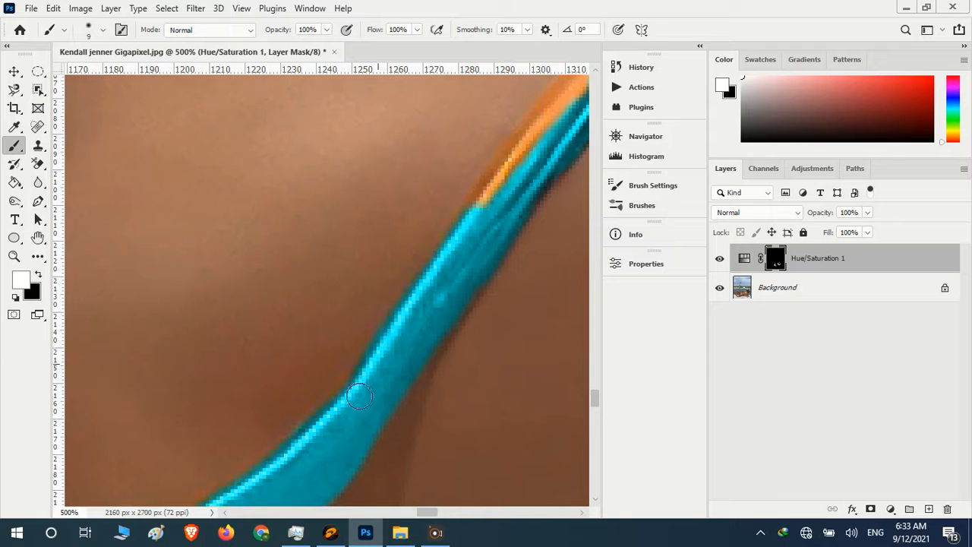
Extend the mask over the orange upper edge of the long tie string's upper stretch, all the way to the knot.
drag(433, 514, 440, 516)
scroll(371, 395, up, 6)
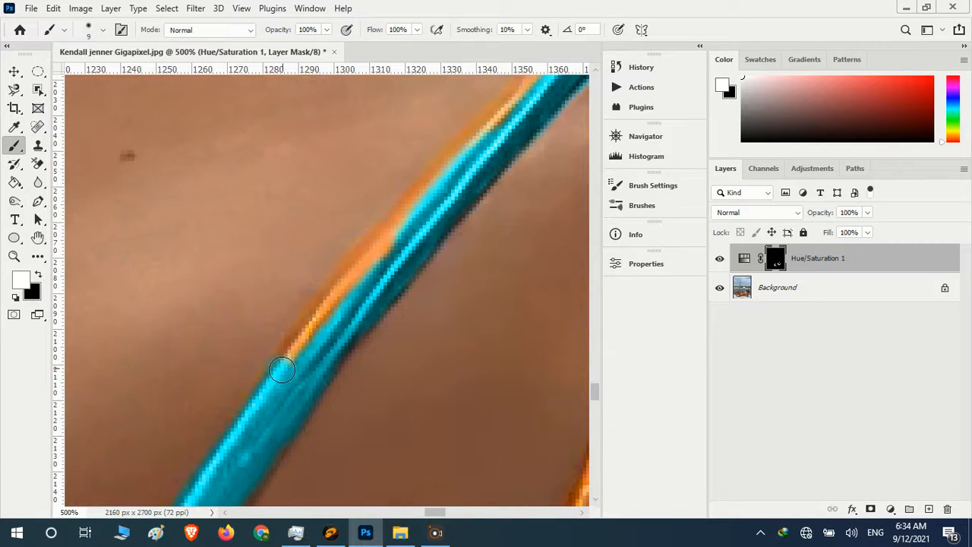
mouse_move(289, 369)
mouse_down()
mouse_move(356, 273)
mouse_move(450, 185)
mouse_up()
scroll(449, 184, up, 4)
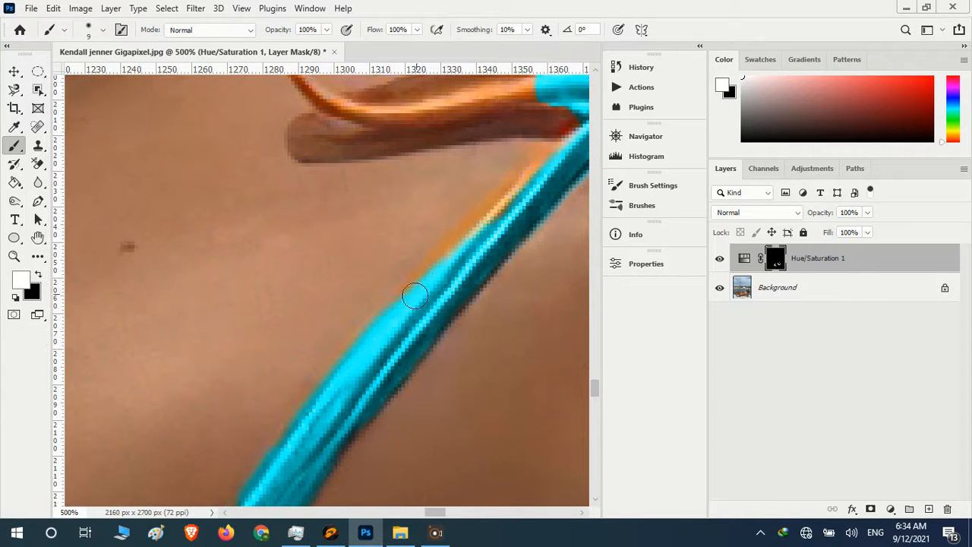
mouse_move(419, 293)
mouse_down()
mouse_move(543, 177)
mouse_move(488, 229)
mouse_up()
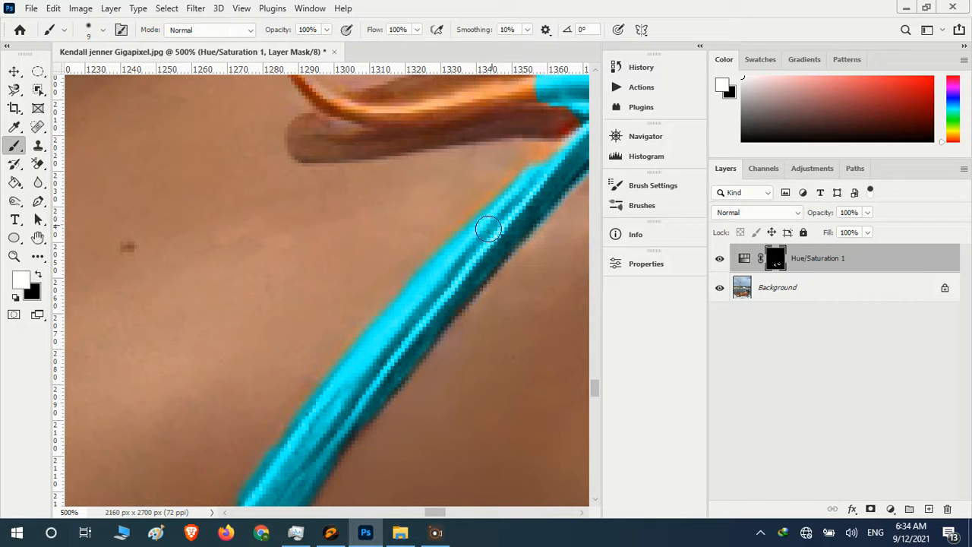
drag(520, 196, 448, 278)
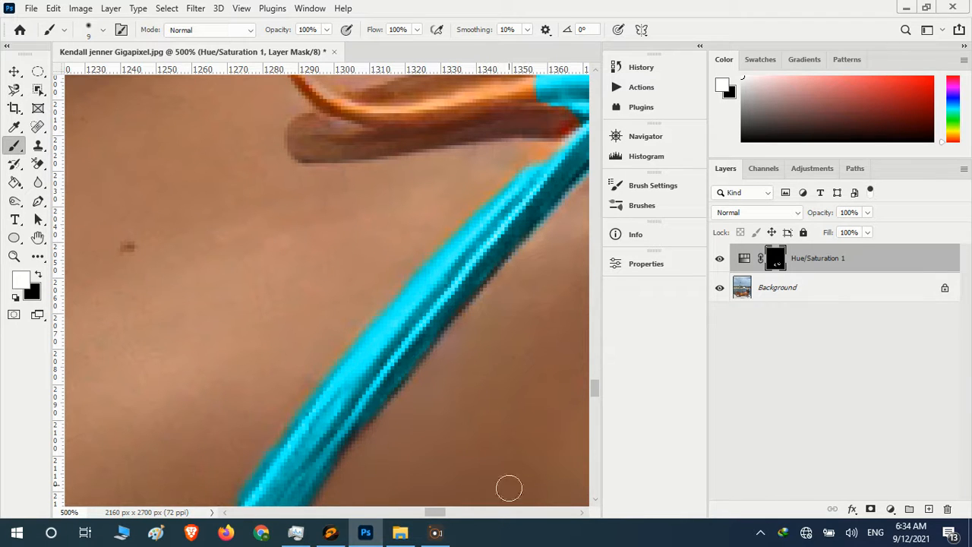
drag(438, 515, 443, 514)
scroll(404, 373, up, 3)
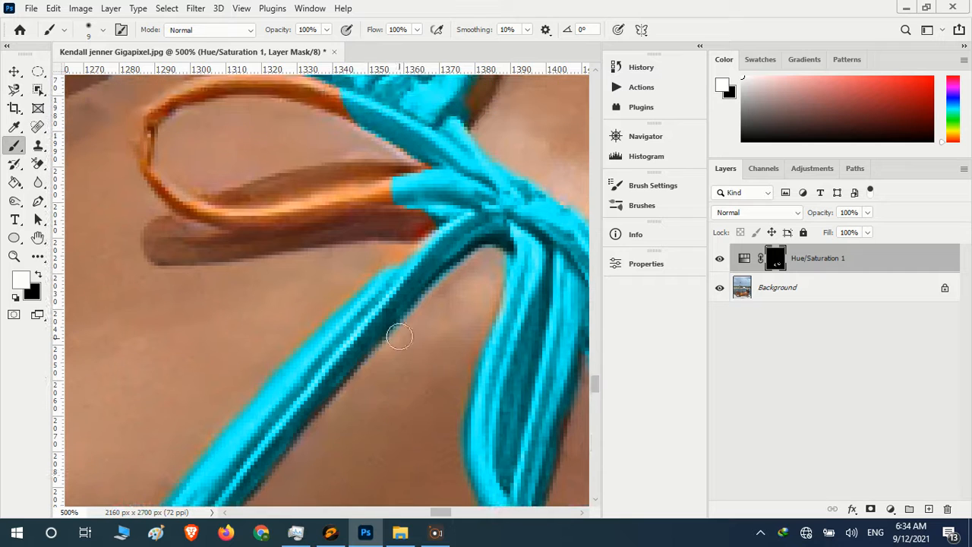
drag(398, 280, 429, 254)
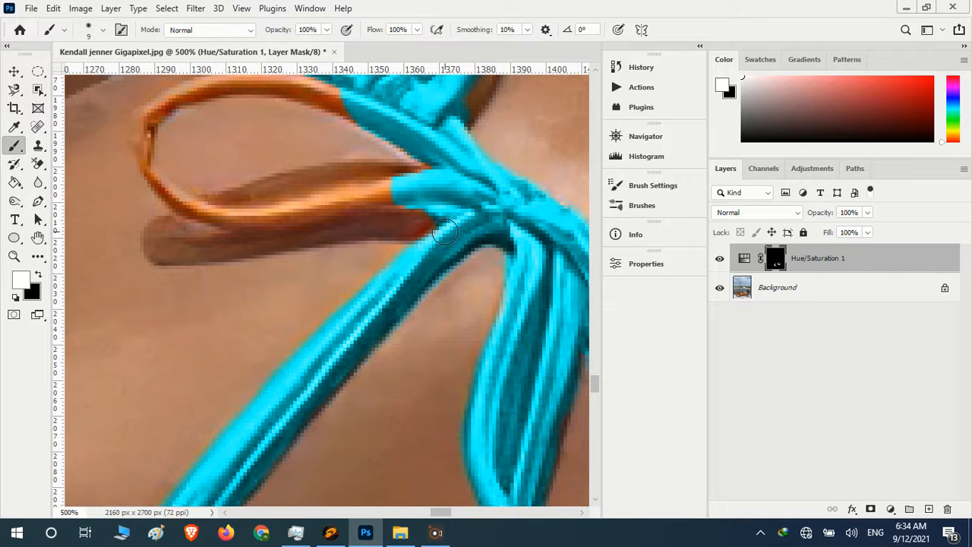
Paint the shorter tie string into the mask from beneath the hanging loop down through its middle stretch.
scroll(532, 304, down, 6)
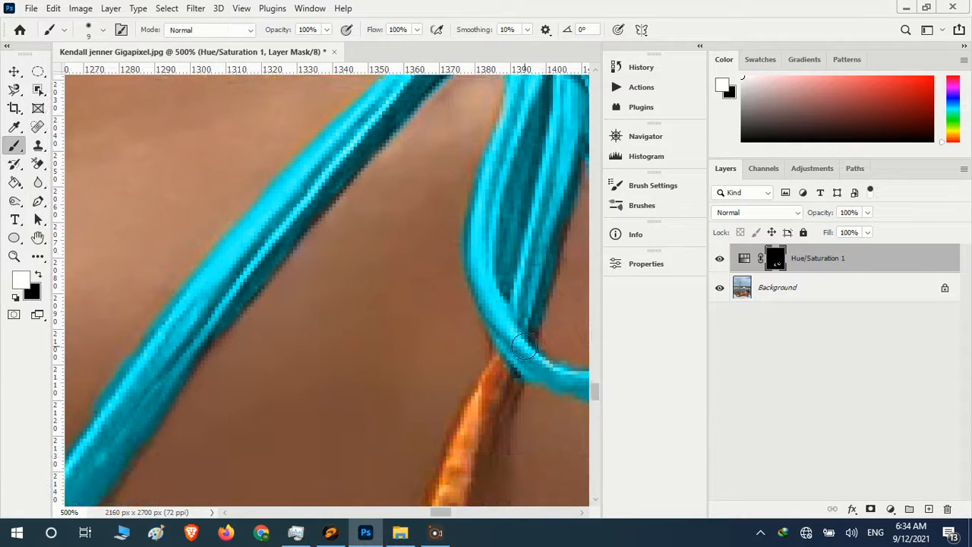
scroll(523, 336, down, 2)
drag(506, 179, 465, 266)
key(ctrl+z)
drag(506, 178, 443, 345)
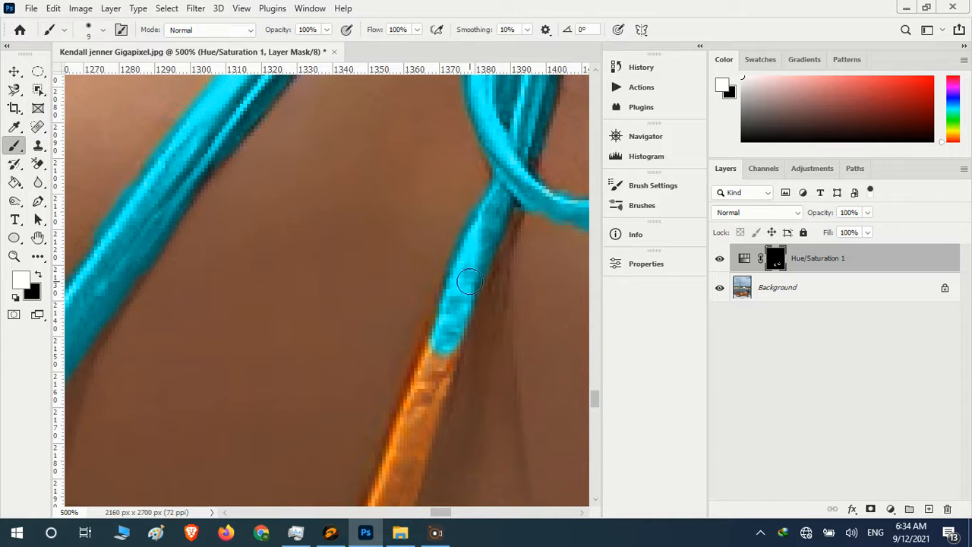
scroll(466, 300, down, 2)
scroll(465, 301, down, 1)
drag(447, 220, 391, 386)
drag(406, 339, 379, 415)
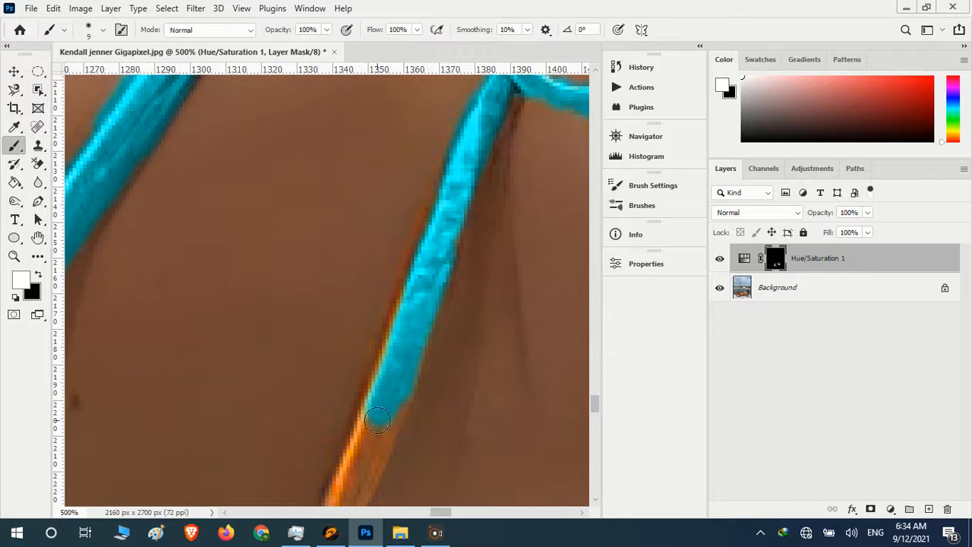
Fill in the shorter tie string's edges and paint its lower part into the mask down to the tip.
scroll(421, 324, down, 1)
drag(437, 201, 391, 350)
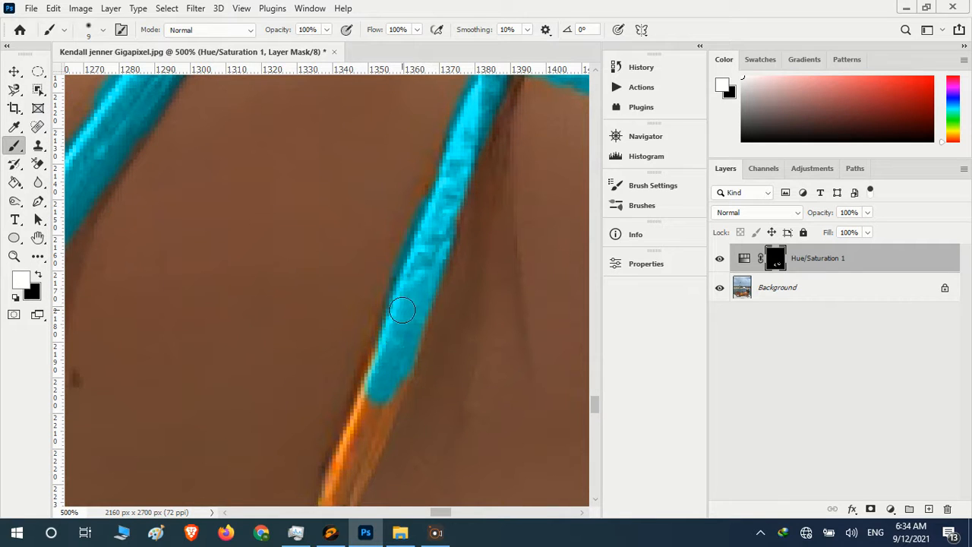
drag(414, 319, 377, 438)
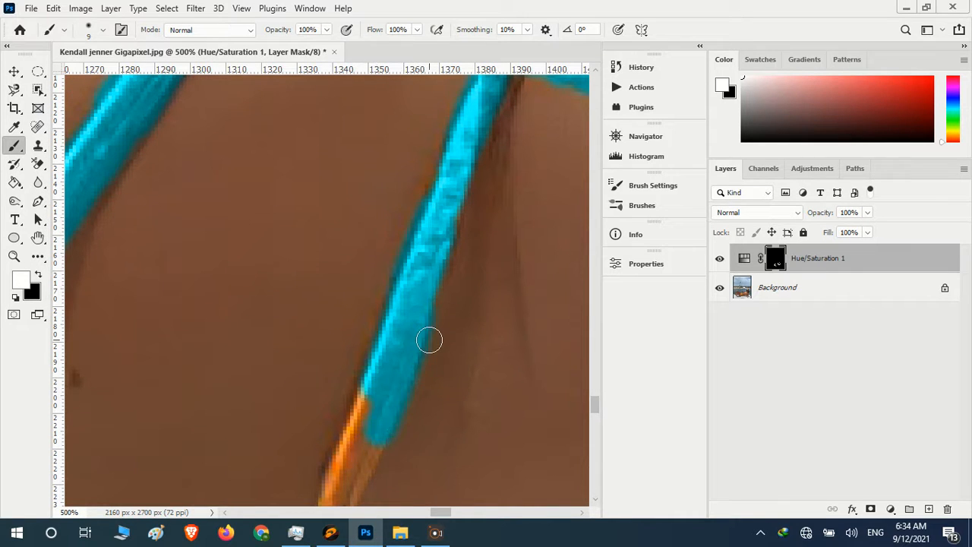
key(ctrl+z)
drag(390, 379, 356, 460)
scroll(389, 371, down, 1)
mouse_move(380, 334)
mouse_down()
mouse_move(334, 460)
mouse_move(343, 429)
mouse_move(338, 469)
mouse_up()
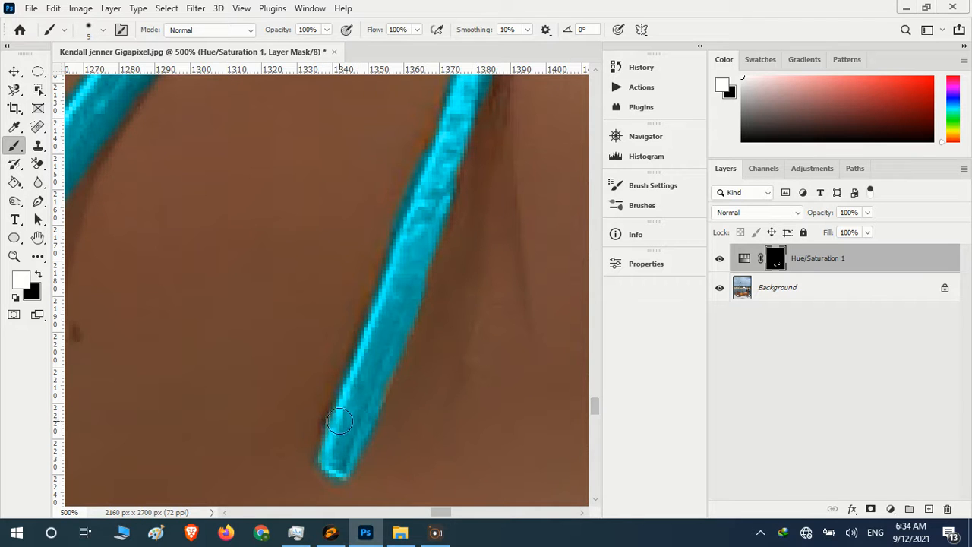
drag(340, 421, 378, 388)
Reduce the brush size to 7 px and paint the dark inner edge of the bikini cup just above the knot into the mask.
scroll(349, 418, up, 5)
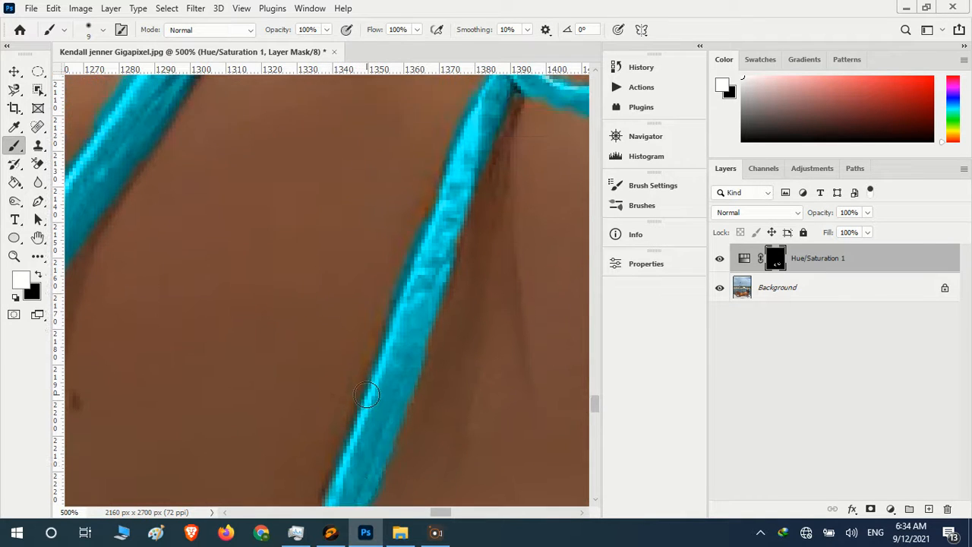
scroll(366, 395, down, 5)
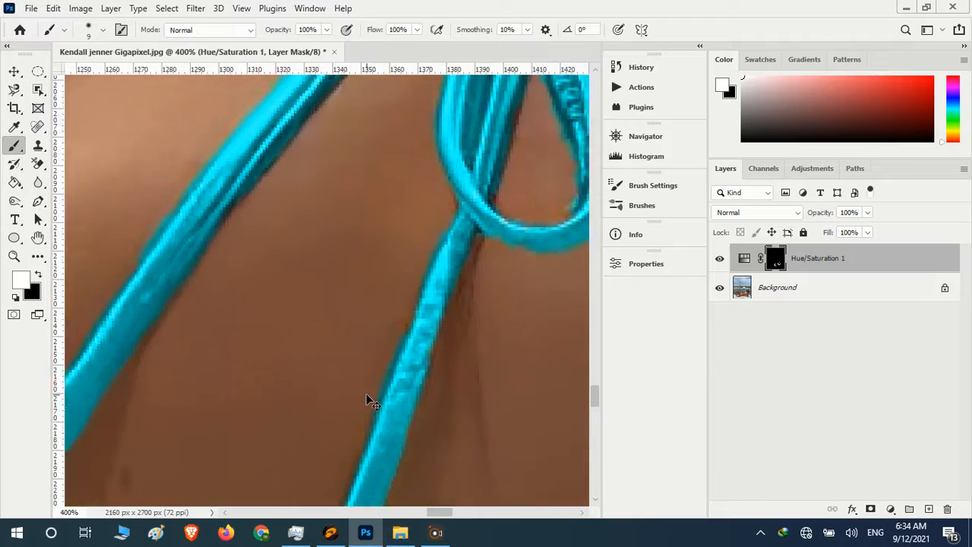
scroll(366, 394, up, 3)
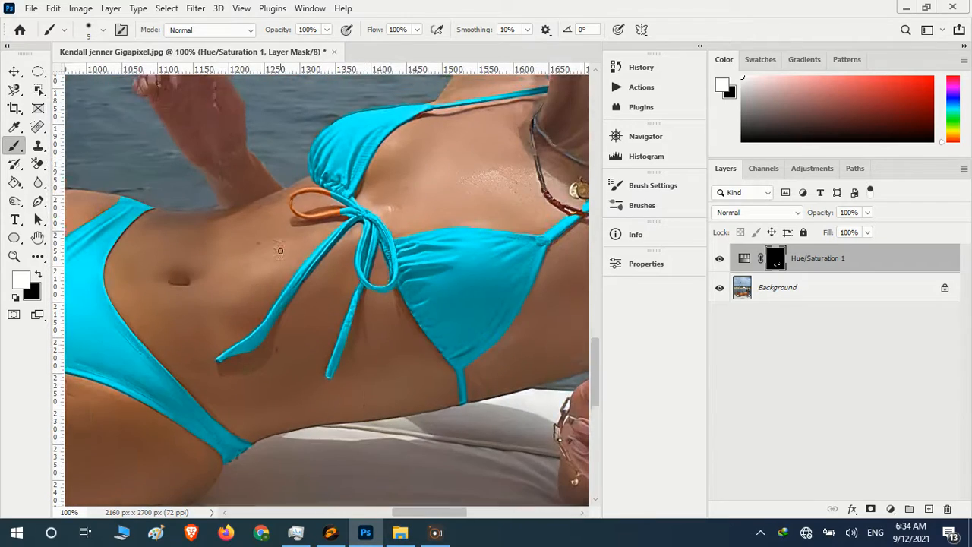
scroll(304, 288, up, 4)
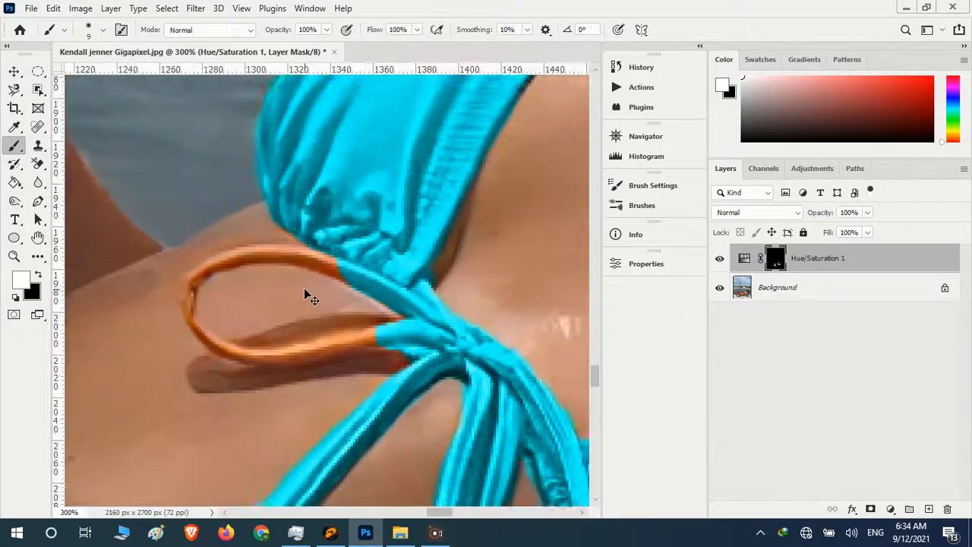
scroll(320, 276, up, 2)
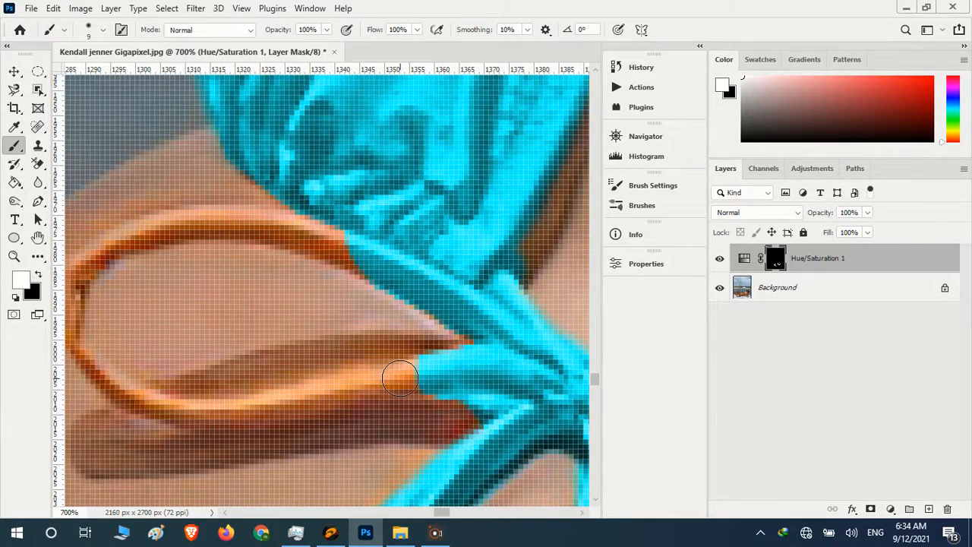
key(bracketleft)
key(bracketleft)
drag(443, 517, 448, 517)
scroll(460, 376, up, 2)
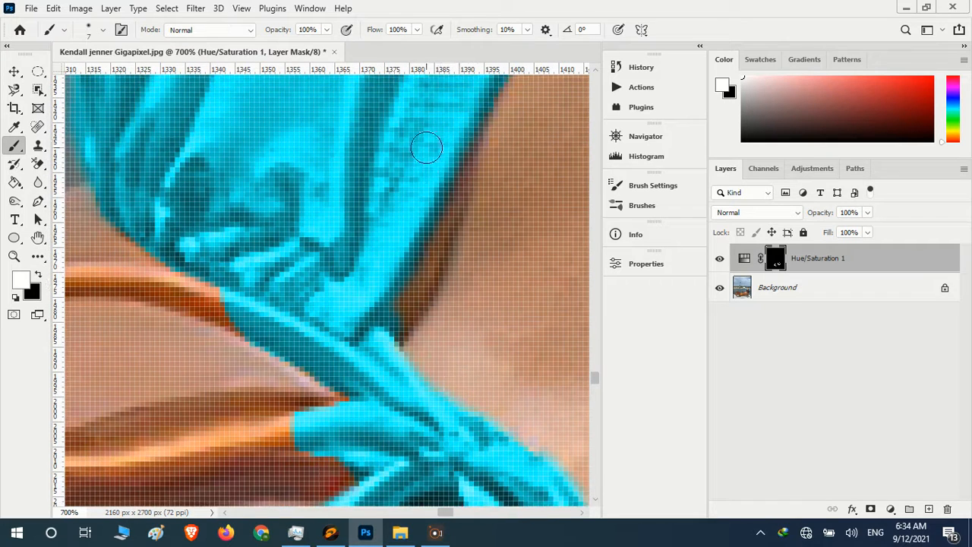
mouse_move(437, 190)
mouse_down()
mouse_move(394, 300)
mouse_move(390, 293)
mouse_move(411, 287)
mouse_move(389, 317)
mouse_move(451, 167)
mouse_move(407, 264)
mouse_up()
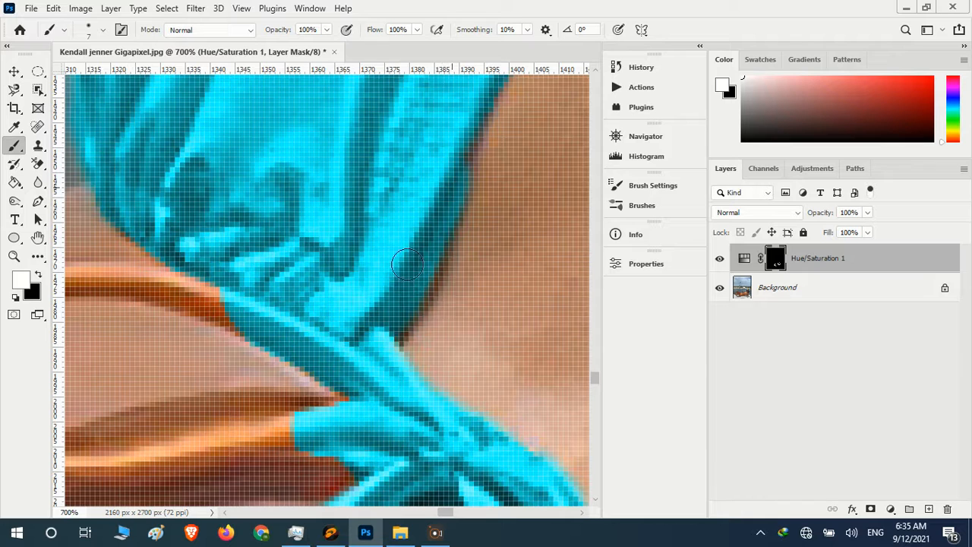
Paint the lower strand and the upper strand of the orange side loop into the mask, starting from the knot.
drag(447, 513, 439, 516)
scroll(503, 424, down, 3)
scroll(469, 420, down, 2)
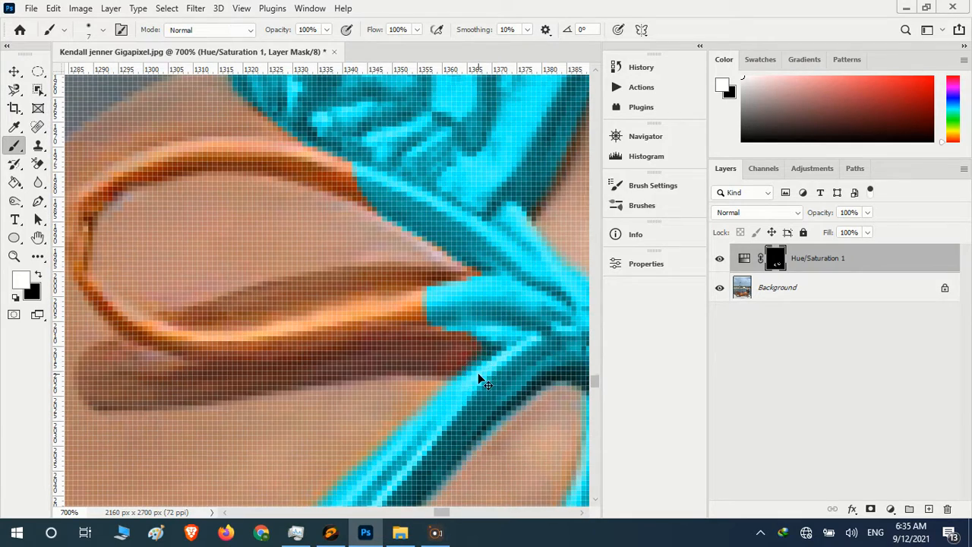
key(ctrl+minus)
key(ctrl+minus)
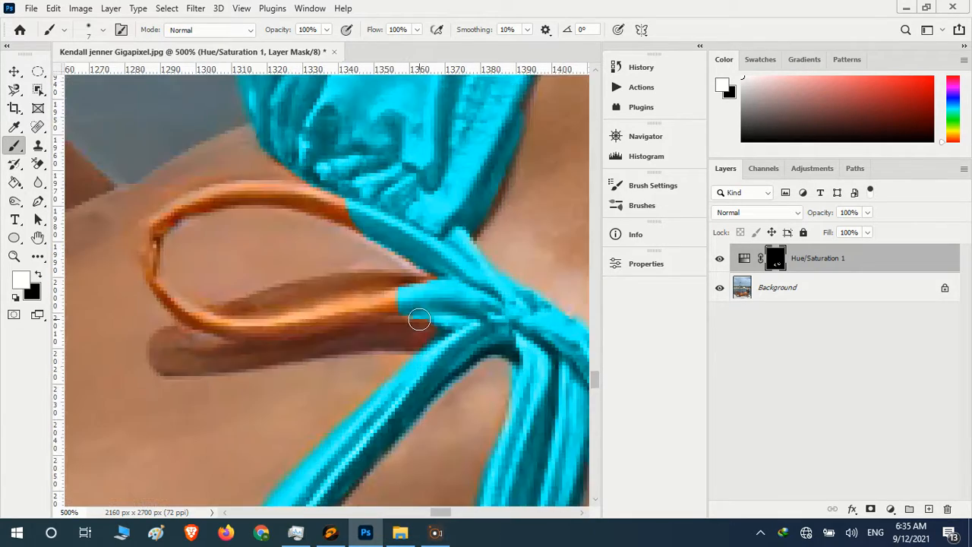
mouse_move(401, 303)
mouse_down()
mouse_move(262, 334)
mouse_move(253, 328)
mouse_up()
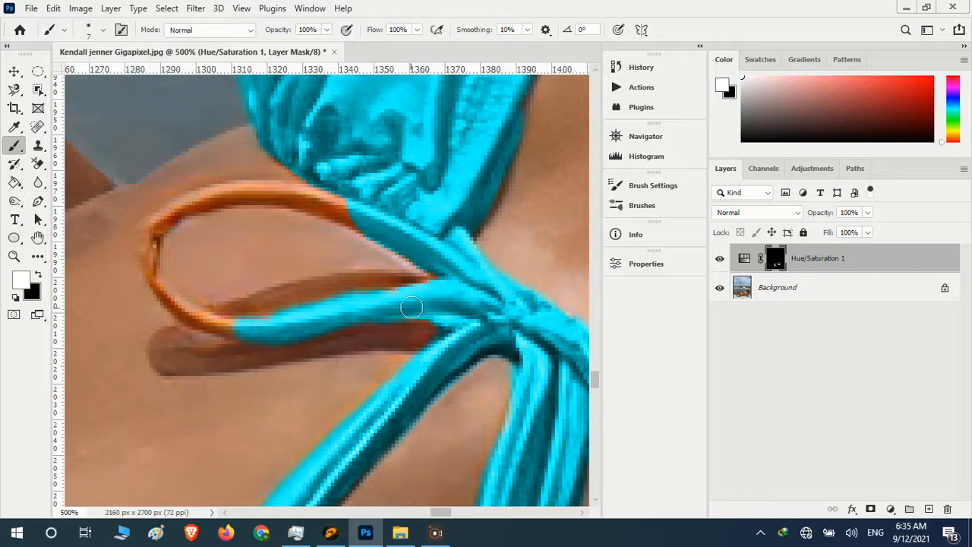
drag(439, 287, 390, 300)
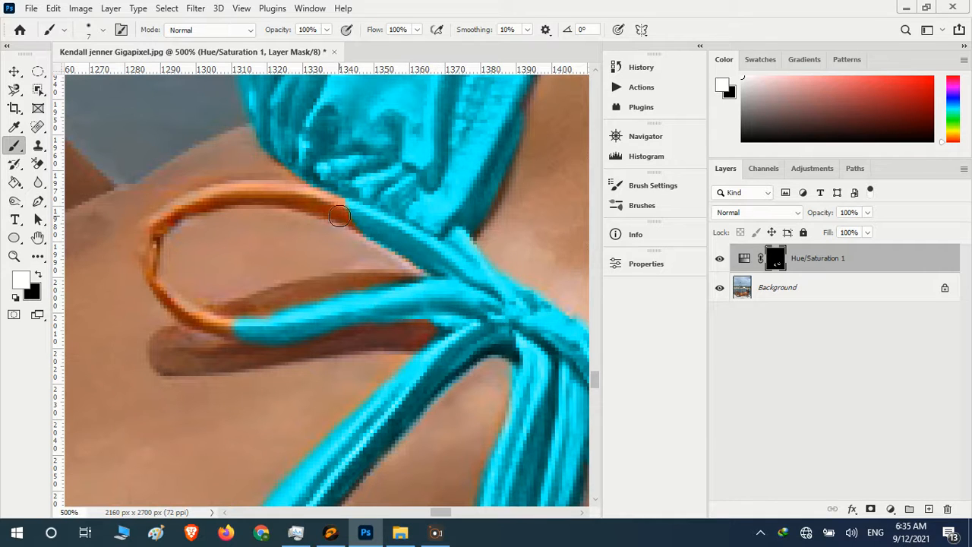
mouse_move(340, 209)
mouse_down()
mouse_move(362, 224)
mouse_move(315, 200)
mouse_move(247, 195)
mouse_up()
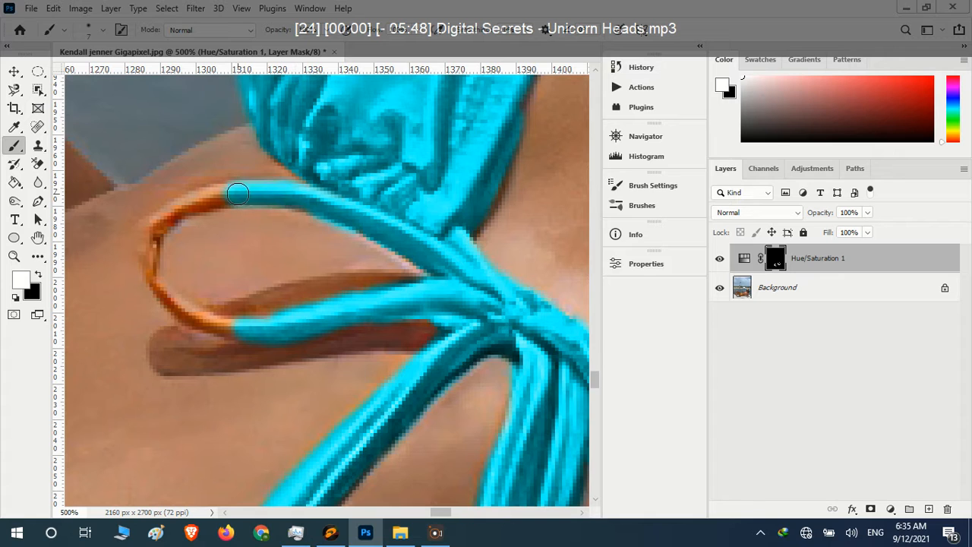
Set the brush size to 6 px and paint the side loop's thin far end into the mask, joining its two strands.
alt+right_click(235, 192)
right_click(237, 192)
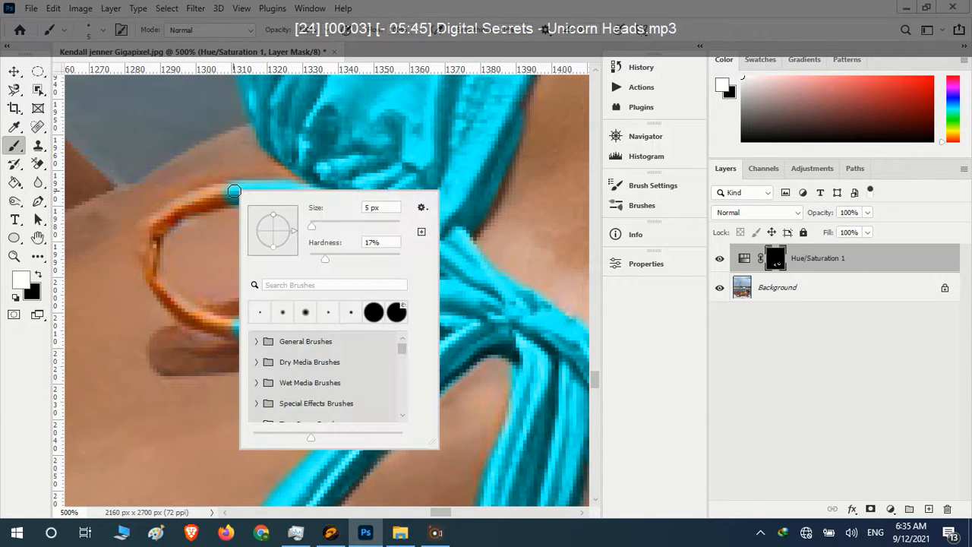
alt+right_click(210, 198)
drag(217, 192, 156, 215)
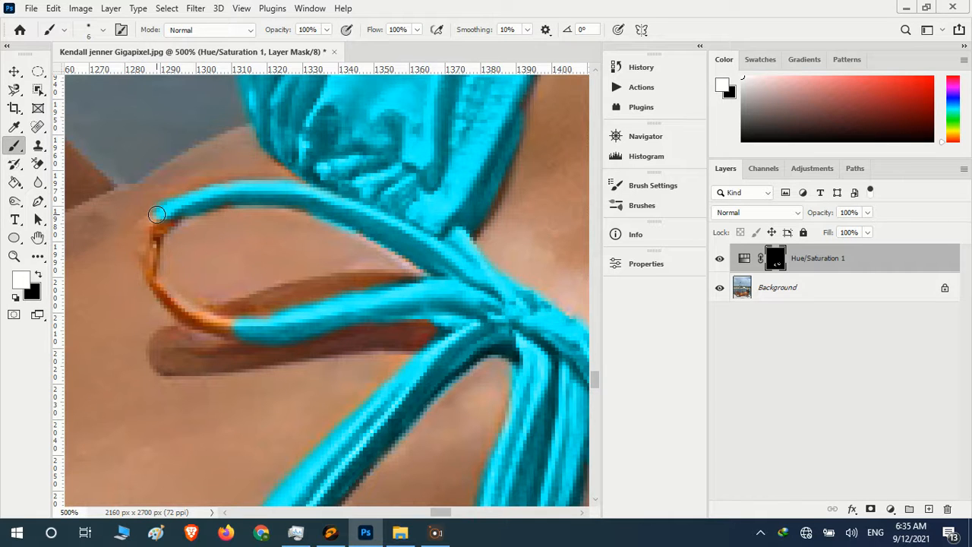
key(ctrl+z)
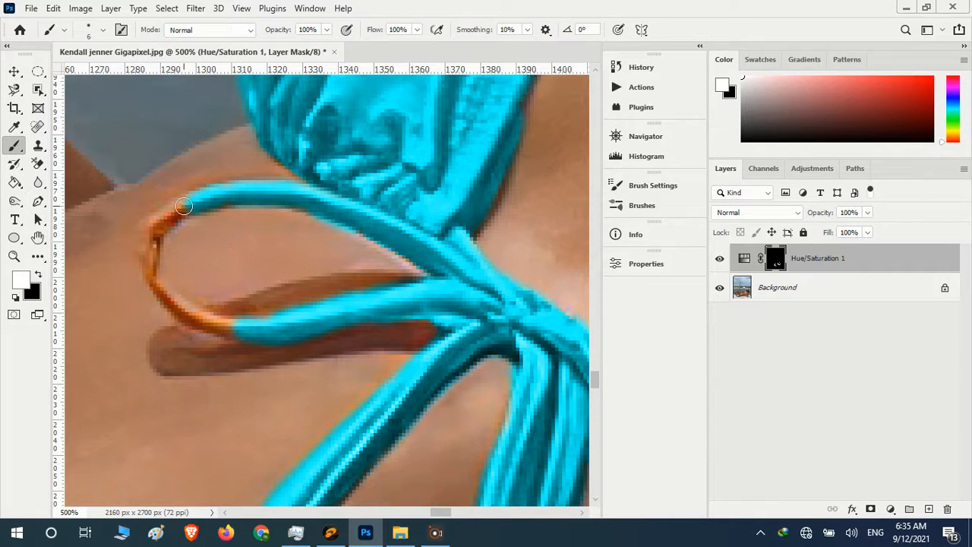
drag(184, 206, 161, 231)
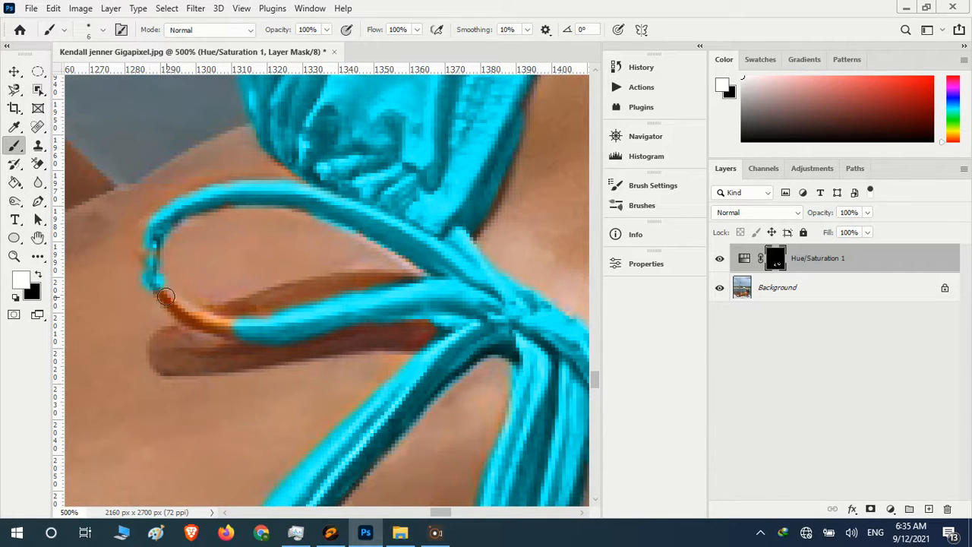
mouse_move(165, 296)
mouse_down()
mouse_move(228, 326)
mouse_move(193, 319)
mouse_up()
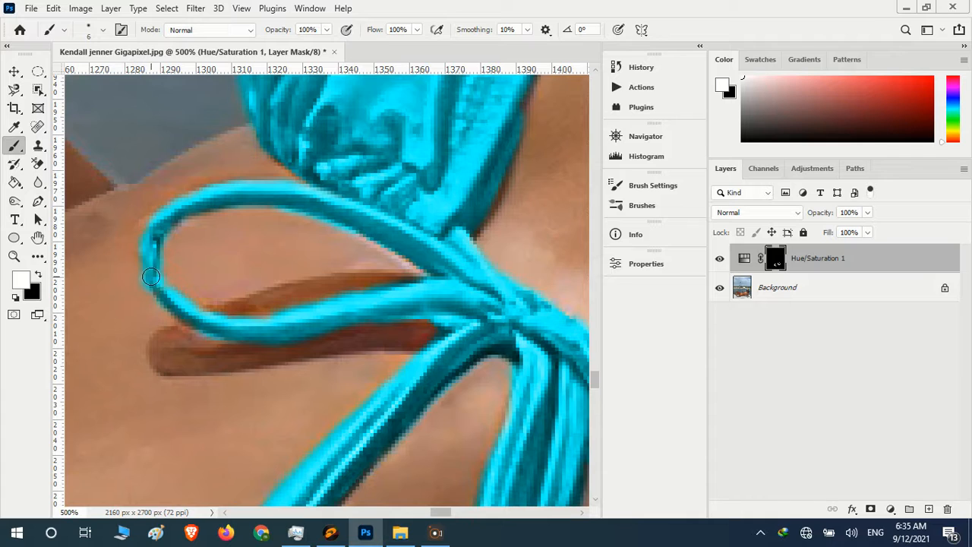
scroll(384, 275, down, 5)
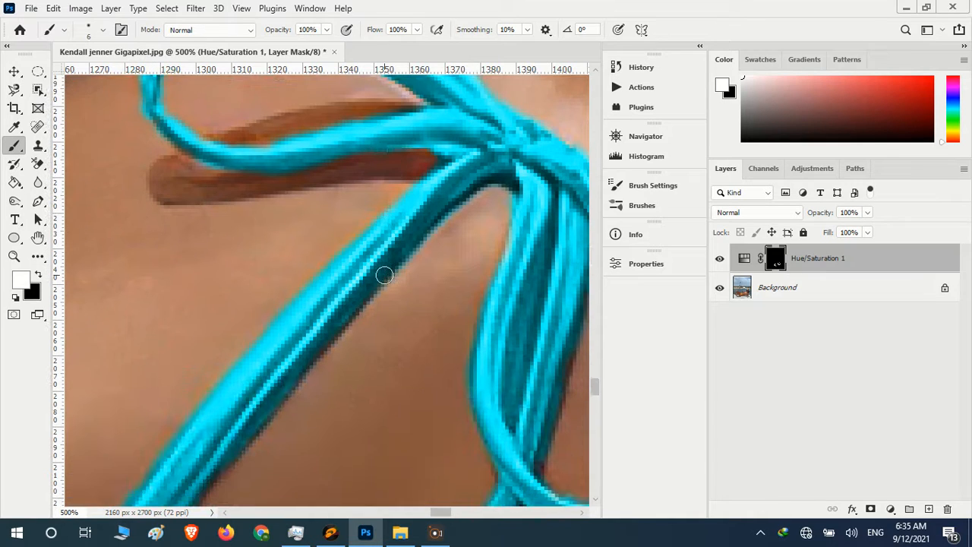
Shift the Hue/Saturation adjustment's hue from cyan to a vivid green for the whole bikini.
scroll(384, 275, down, 1)
scroll(386, 278, down, 5)
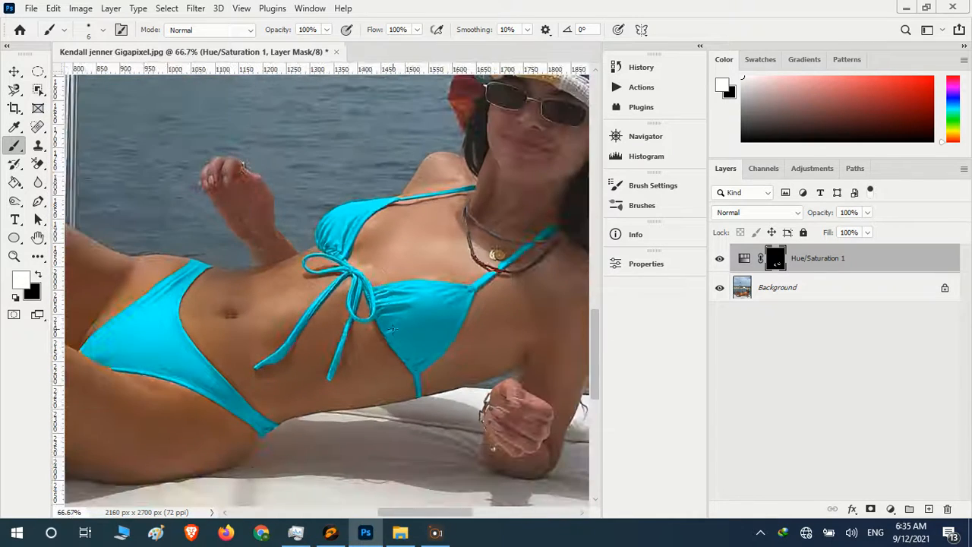
mouse_move(437, 517)
mouse_down()
mouse_move(368, 517)
mouse_move(444, 515)
mouse_up()
double_click(744, 259)
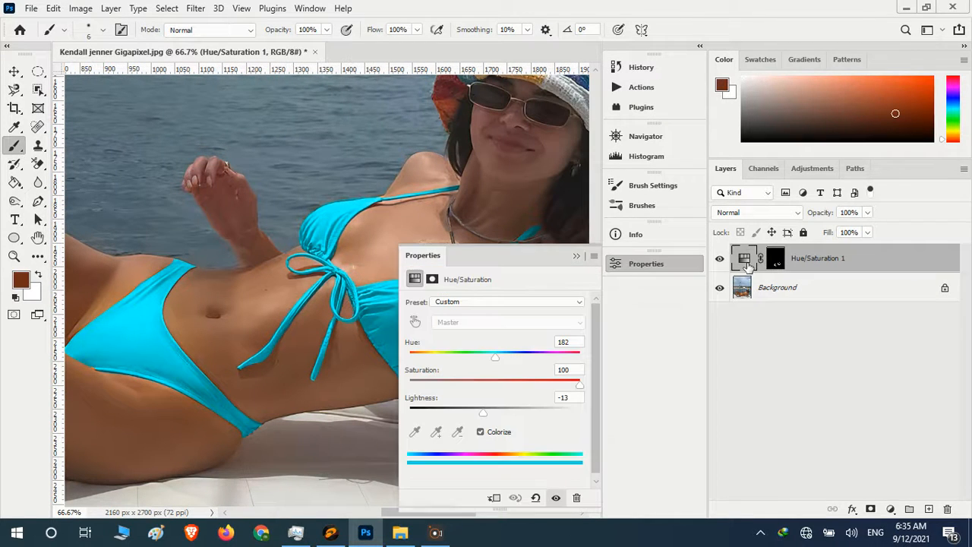
drag(495, 362, 461, 354)
click(577, 256)
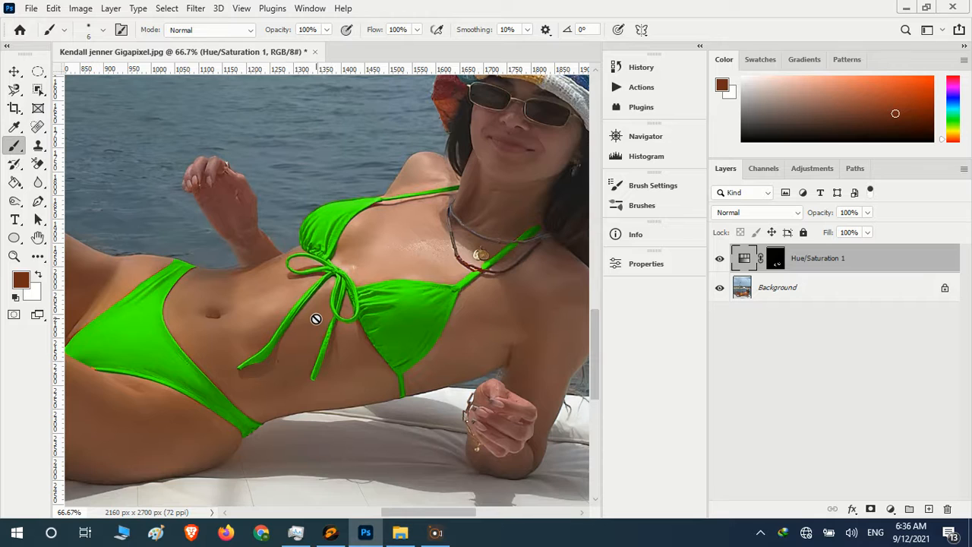
Target the Hue/Saturation layer mask at the bikini bottom's upper hip corner, with a 9 px brush and slightly higher hardness.
scroll(316, 319, up, 3)
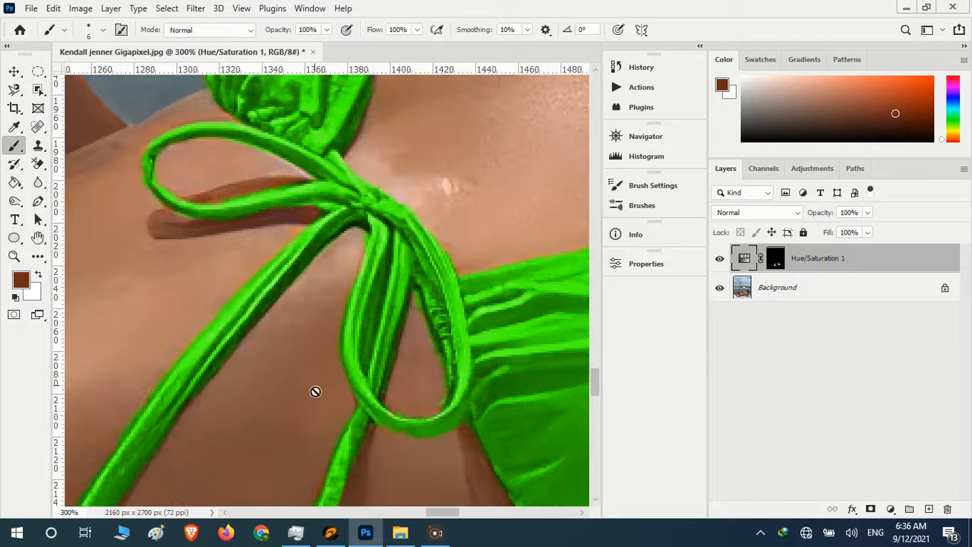
drag(437, 514, 391, 515)
scroll(459, 365, up, 2)
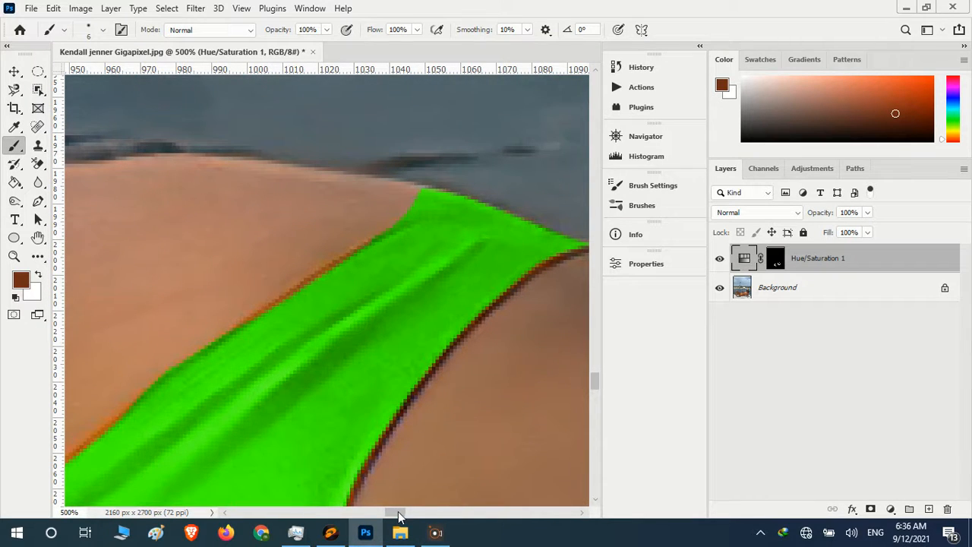
mouse_move(397, 514)
mouse_down()
mouse_move(412, 514)
mouse_move(402, 515)
mouse_up()
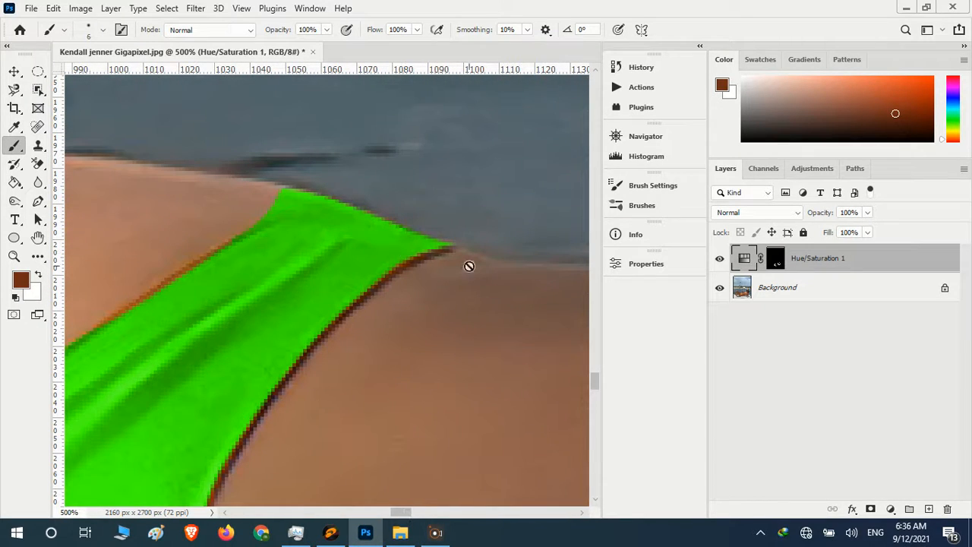
click(775, 258)
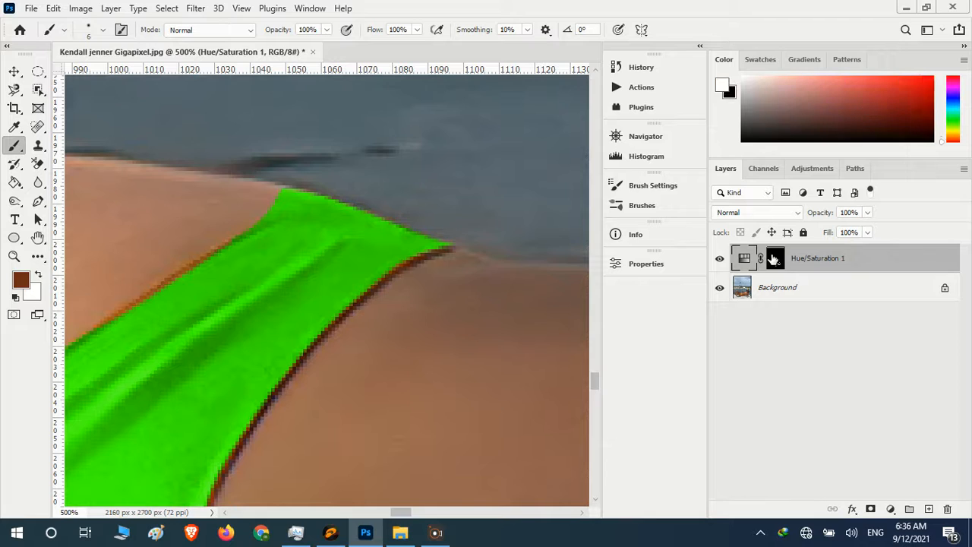
alt+right_click(377, 257)
mouse_move(391, 251)
mouse_down()
mouse_move(404, 243)
mouse_move(384, 256)
mouse_up()
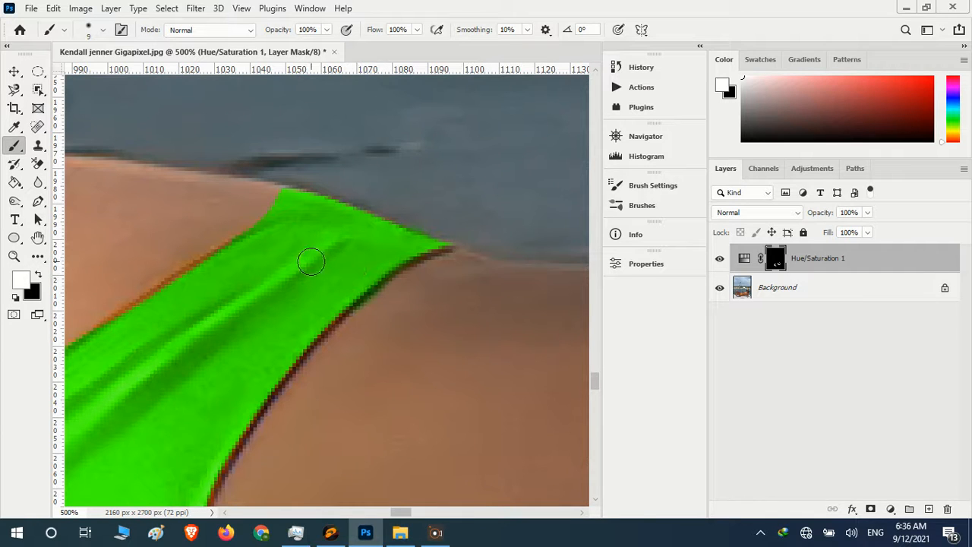
right_click(397, 241)
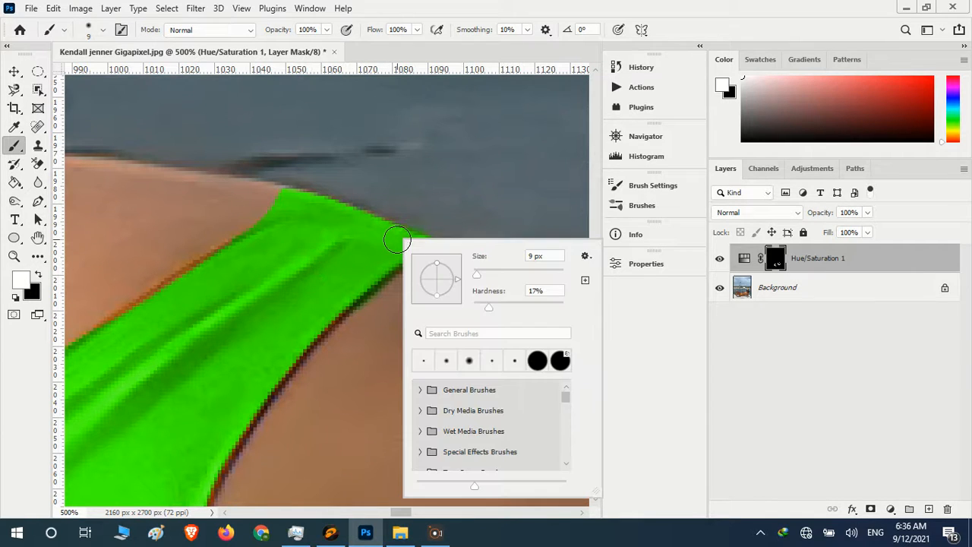
click(498, 305)
key(Return)
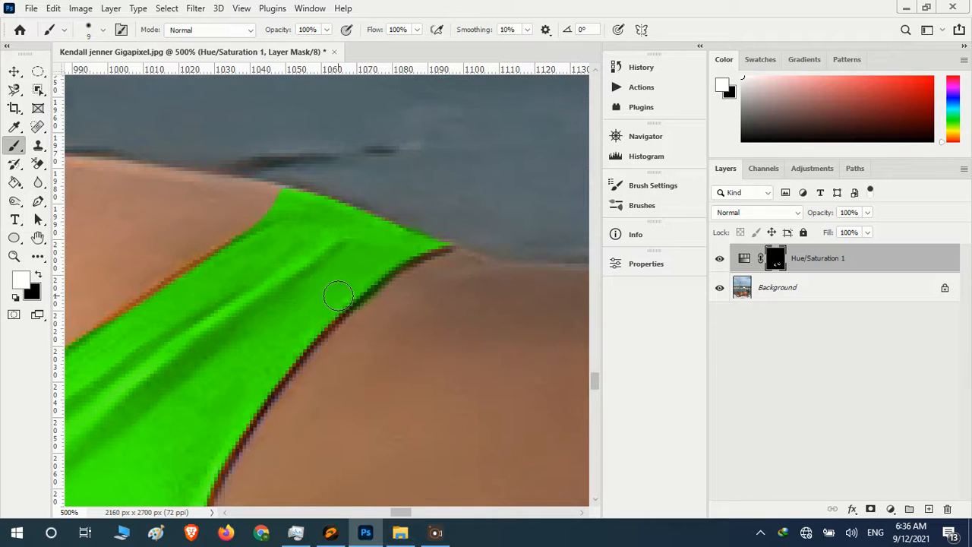
Paint the dark waist-side edge of the bikini bottom into the mask, from the upper hip down around the curve.
scroll(238, 403, down, 3)
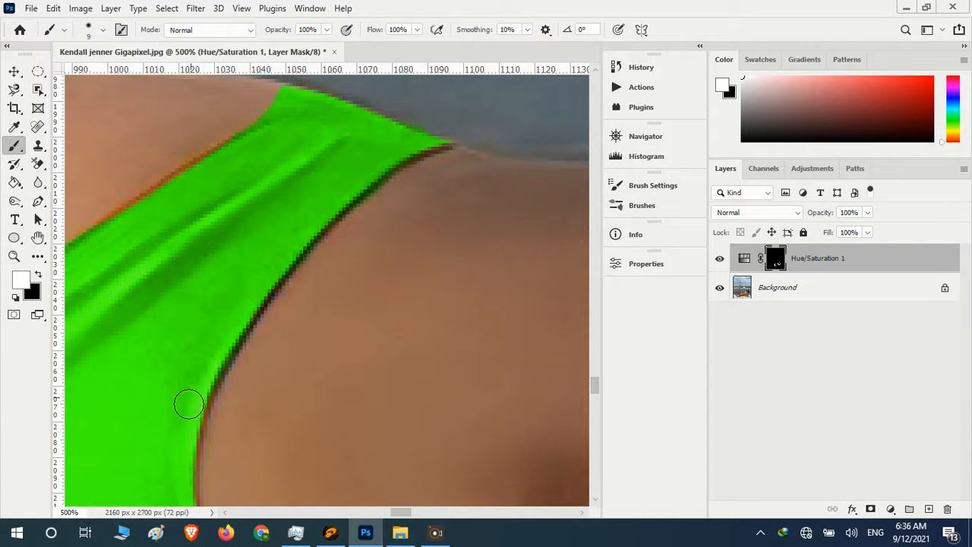
scroll(205, 319, down, 2)
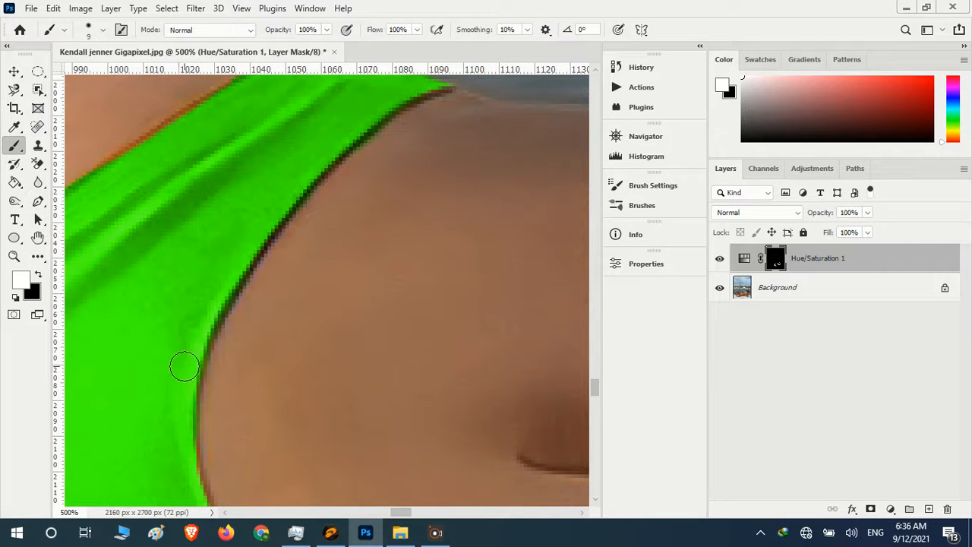
scroll(188, 411, down, 2)
scroll(187, 411, down, 2)
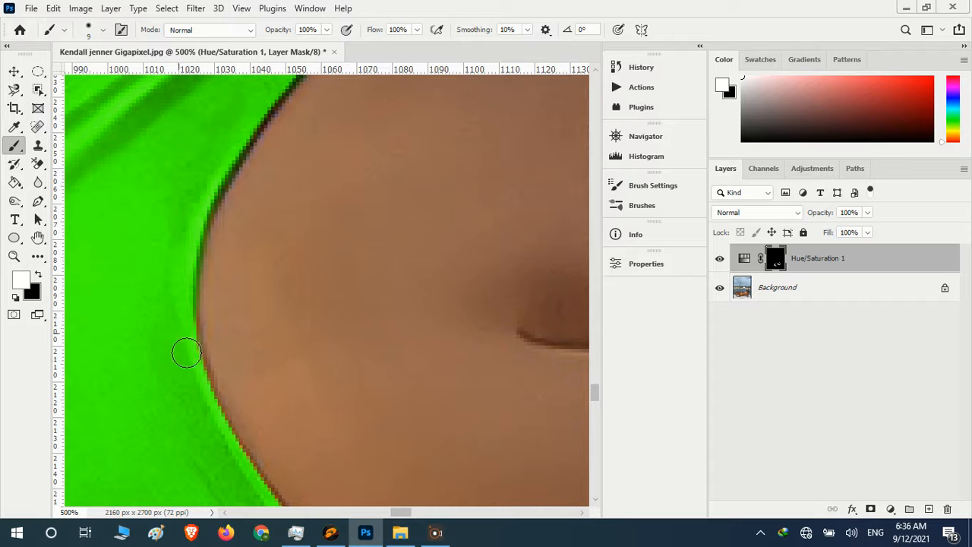
scroll(187, 349, down, 2)
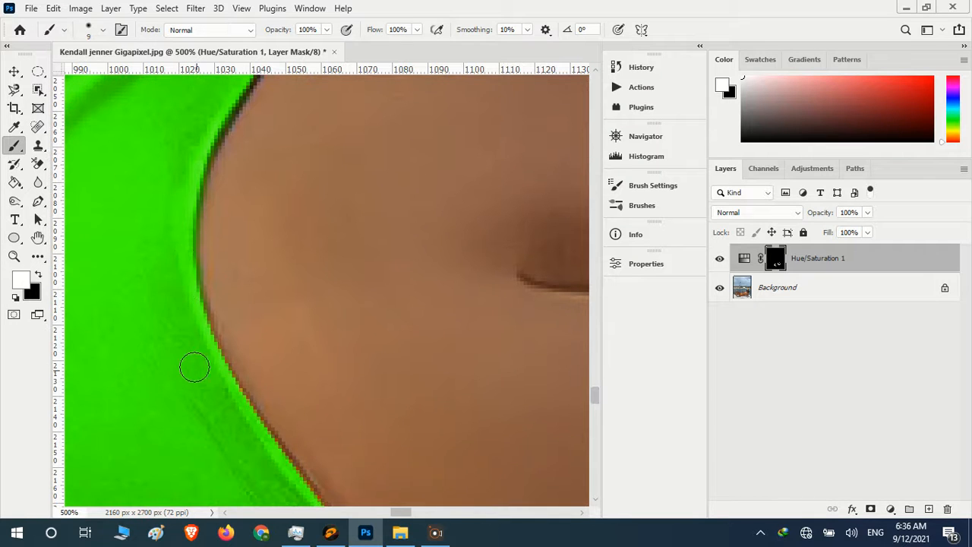
scroll(234, 419, down, 2)
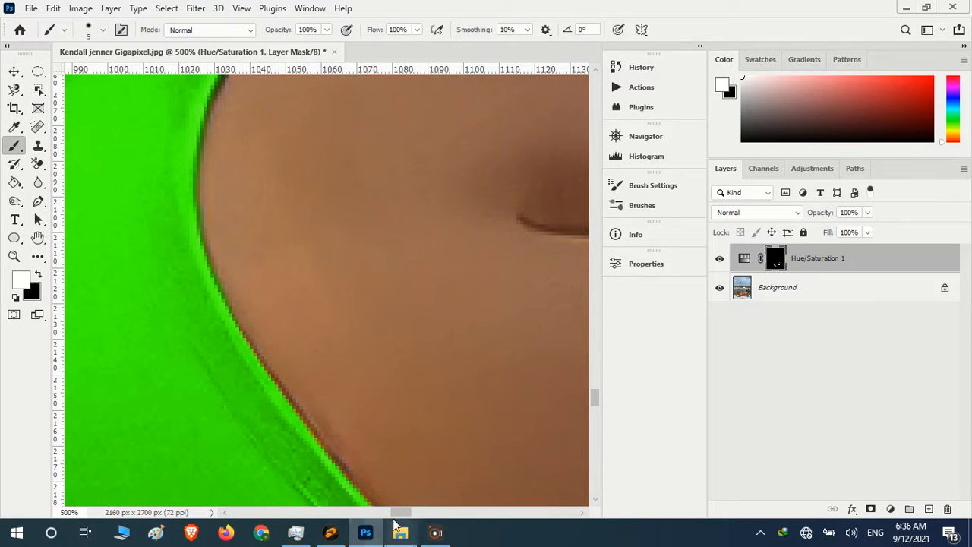
Paint the reddish rim along the diagonal waist-side edge below the curve into the mask.
scroll(372, 514, right, 2)
scroll(378, 440, down, 2)
scroll(378, 439, down, 2)
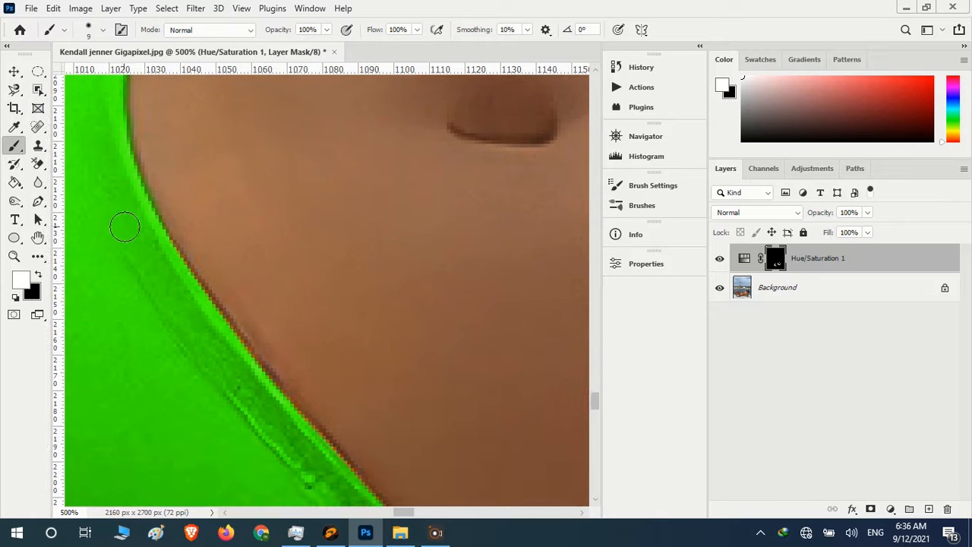
mouse_move(187, 295)
mouse_down()
mouse_move(273, 410)
mouse_move(346, 471)
mouse_up()
scroll(258, 342, down, 5)
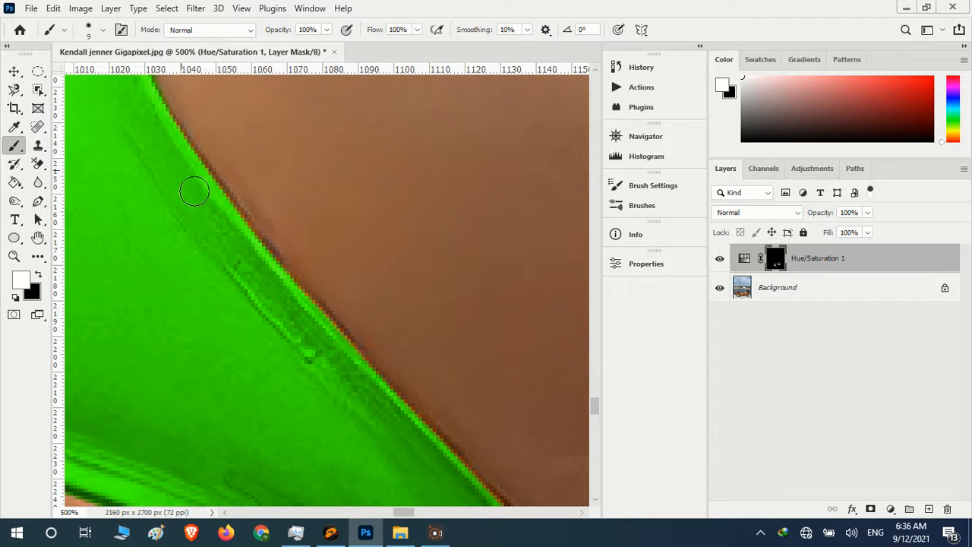
mouse_move(232, 224)
mouse_down()
mouse_move(346, 357)
mouse_move(325, 334)
mouse_up()
scroll(380, 403, down, 5)
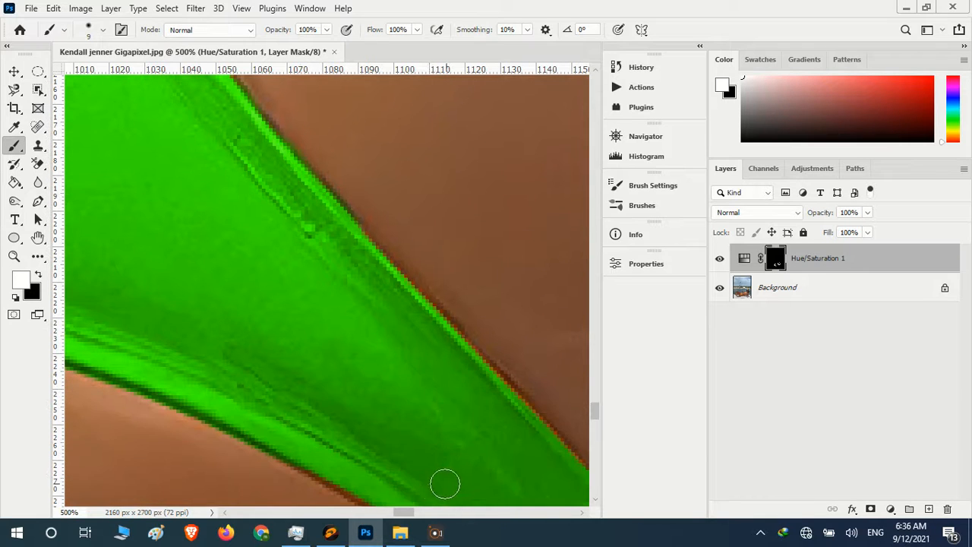
Fill in the remaining orange-brown fringe on the waist-side edge where the bikini bottom narrows toward the lower hip.
drag(407, 515, 413, 515)
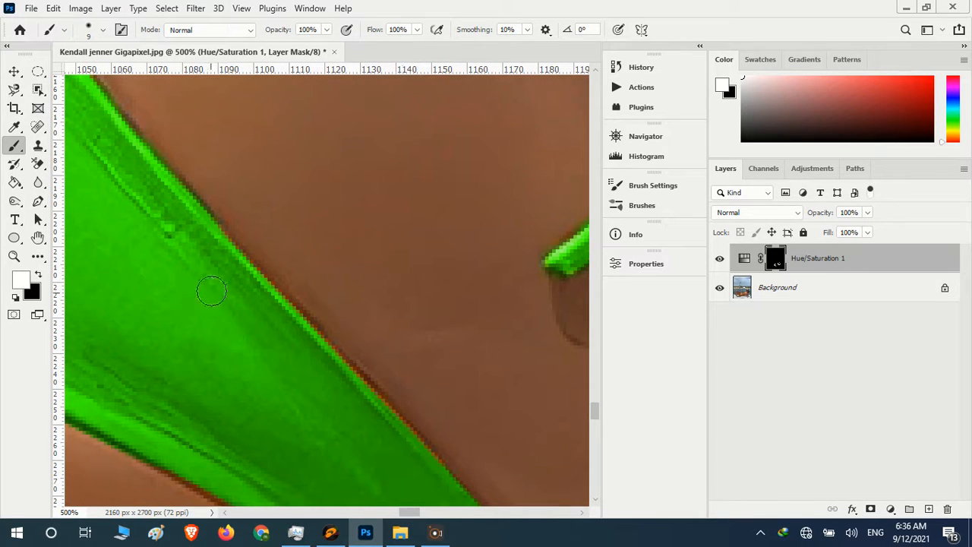
drag(204, 241, 247, 275)
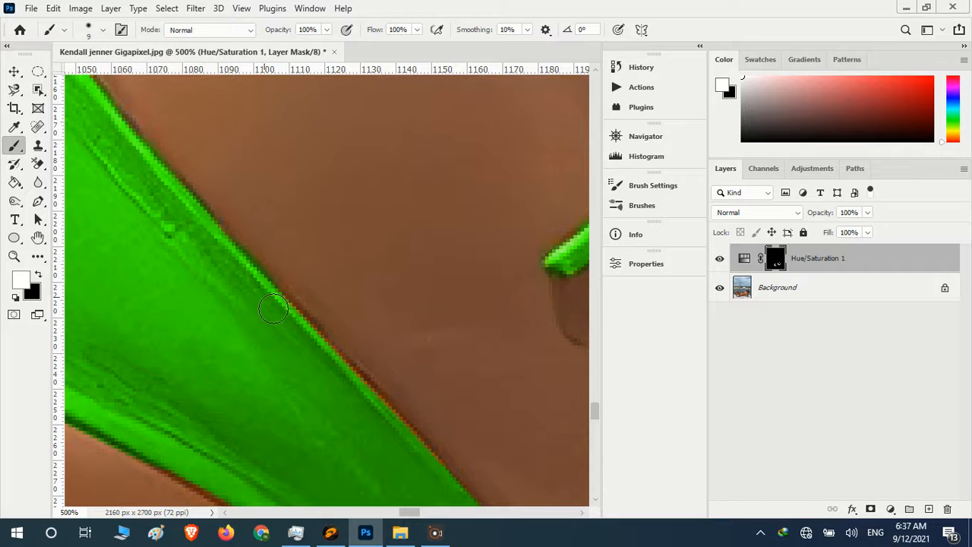
drag(273, 307, 305, 339)
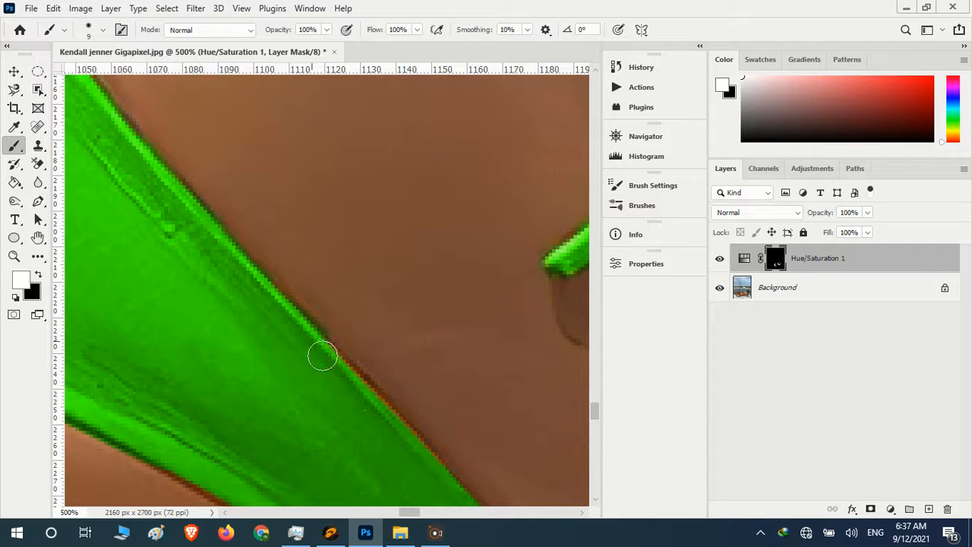
scroll(452, 361, down, 3)
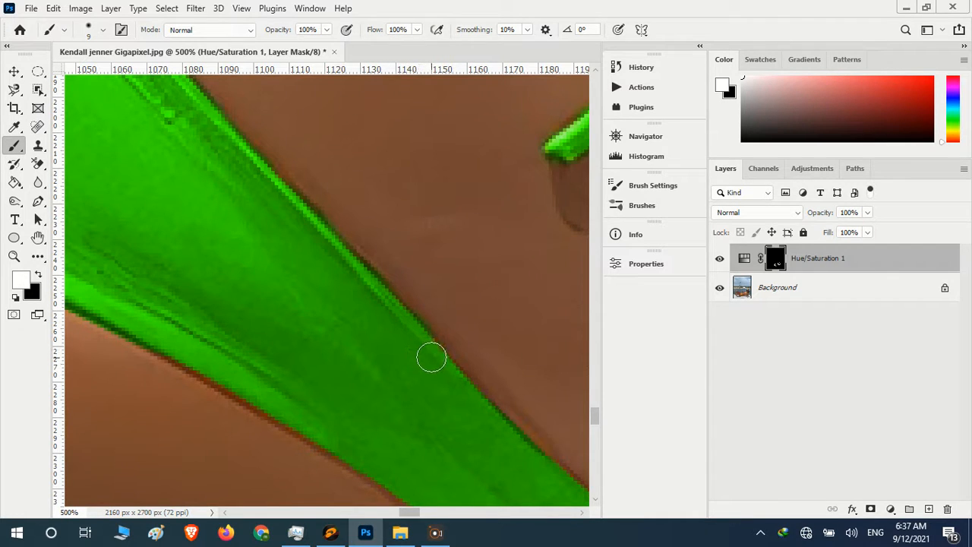
Finish the waist-side edge down to the lower hip end and paint the frayed tip and corner there into the mask.
drag(414, 515, 424, 515)
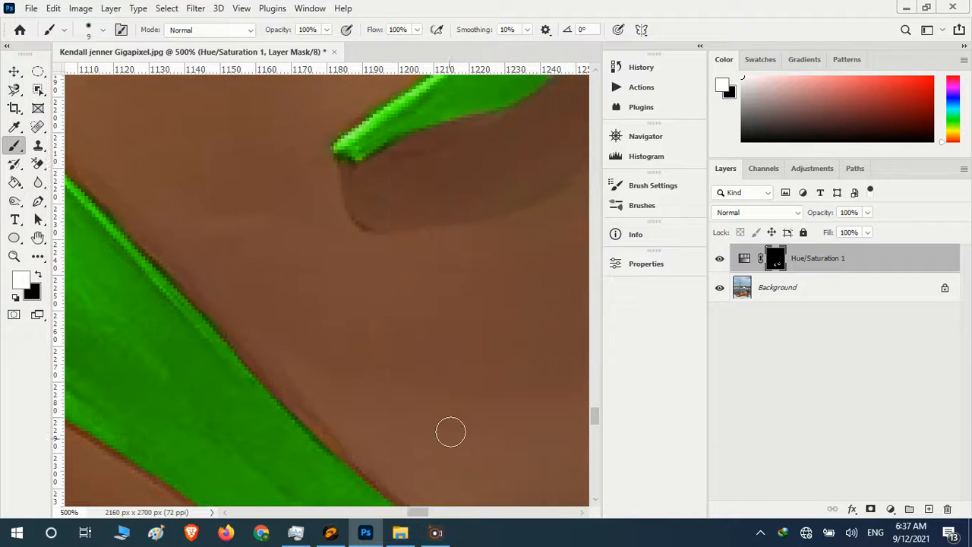
scroll(451, 415, down, 3)
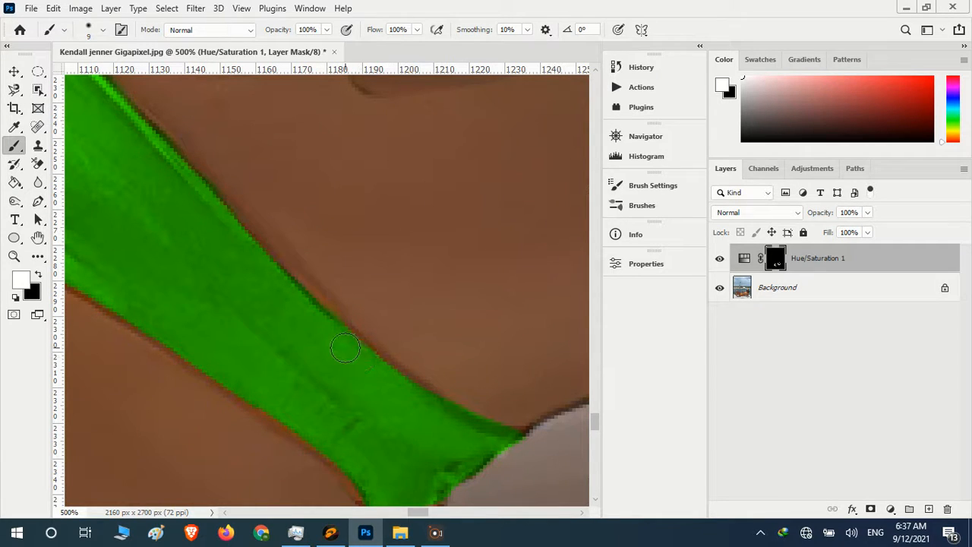
scroll(456, 423, down, 3)
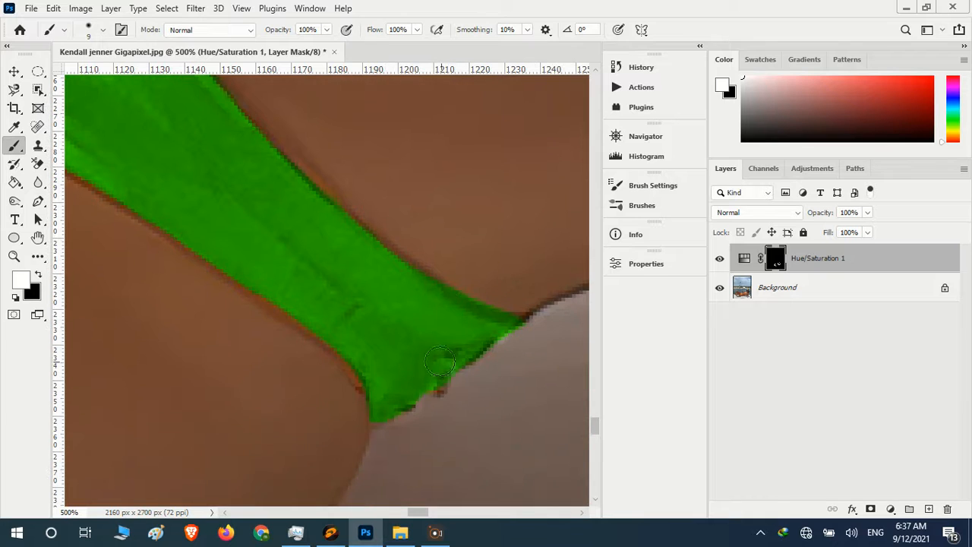
click(436, 384)
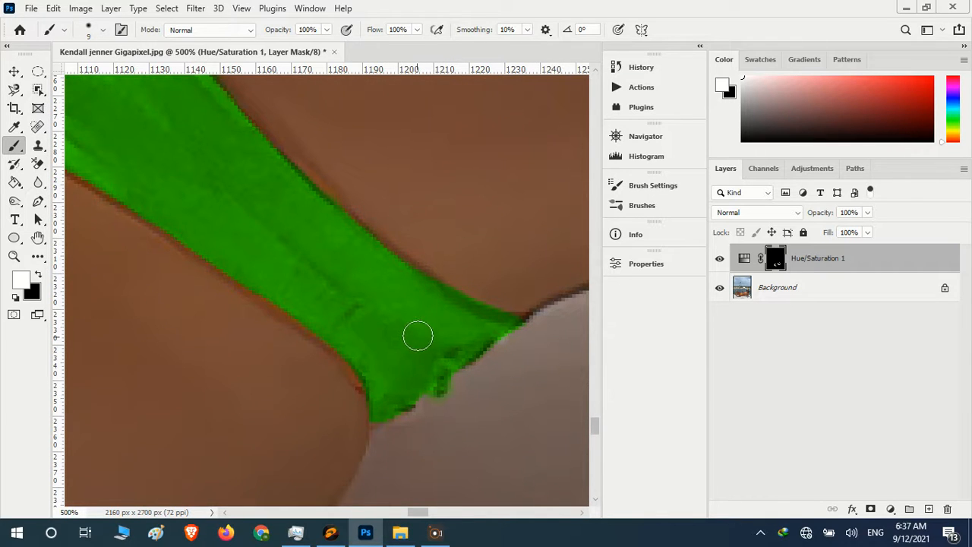
click(371, 380)
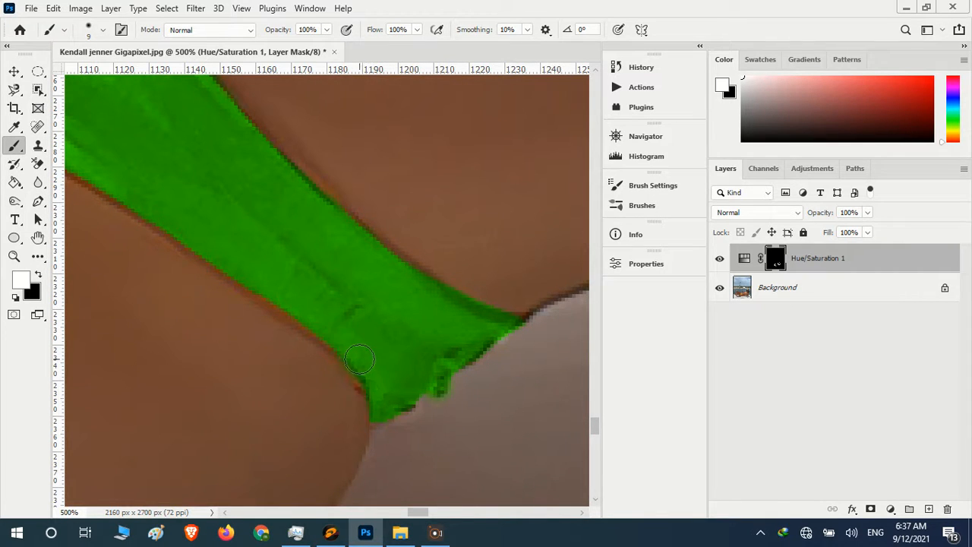
Paint the thigh-side edge of the bikini bottom into the mask, working back from the lower hip end.
drag(359, 359, 278, 299)
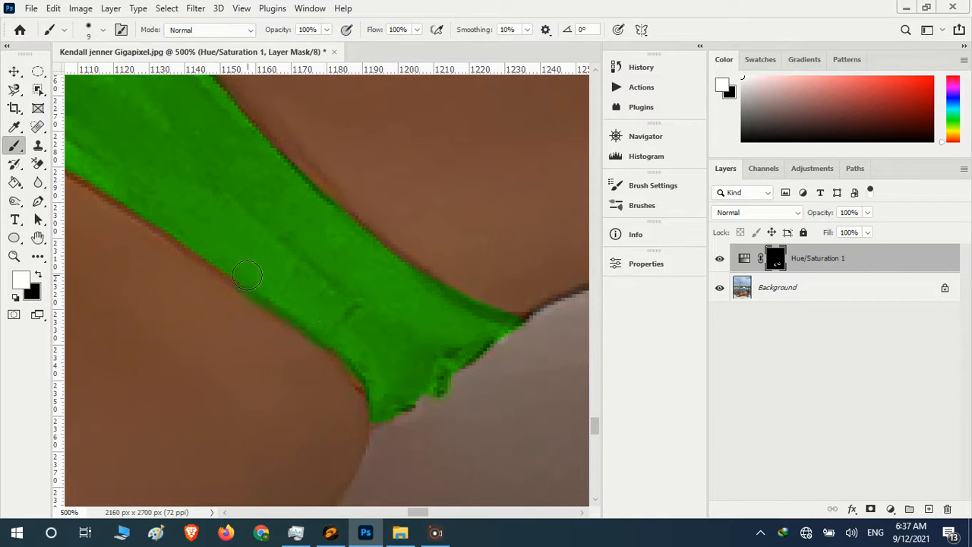
drag(429, 515, 410, 513)
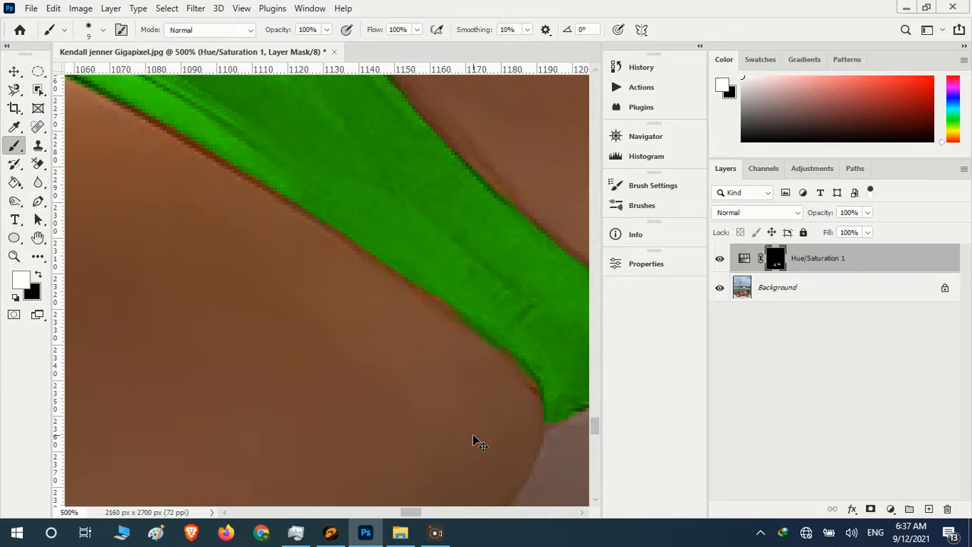
scroll(513, 407, up, 2)
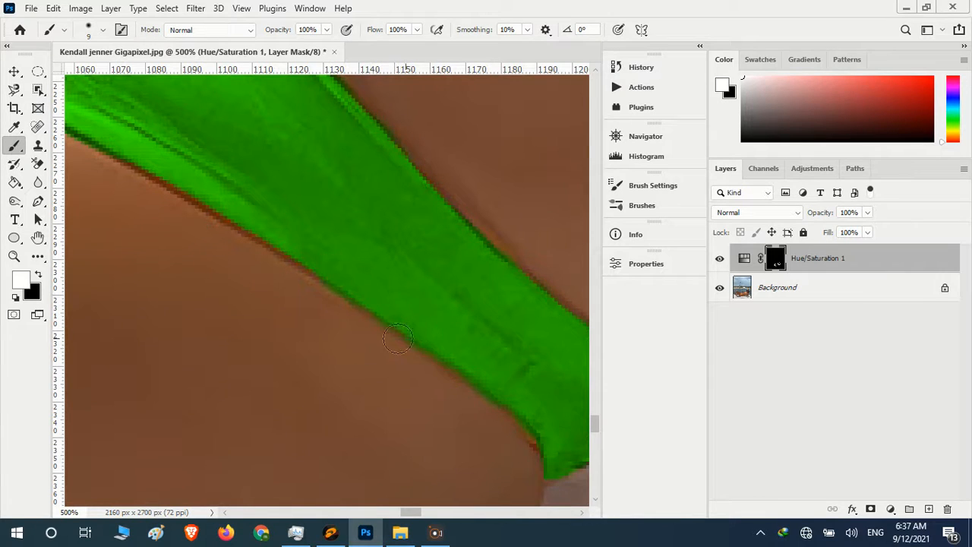
scroll(398, 340, up, 2)
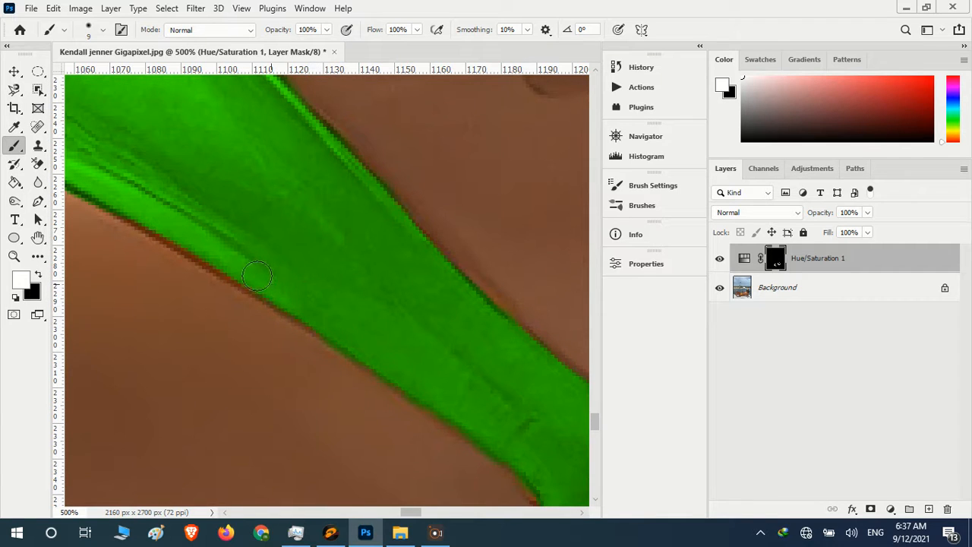
drag(183, 238, 212, 247)
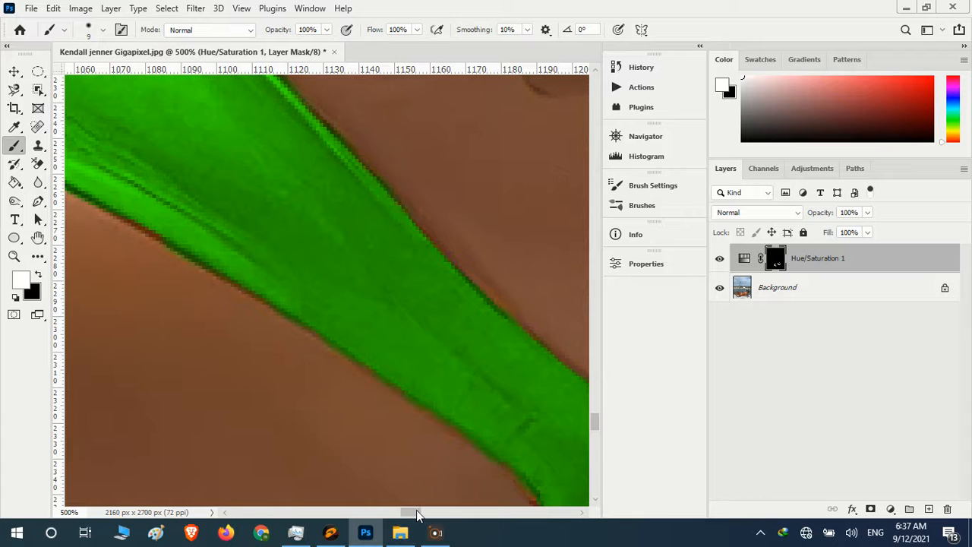
Fill in the brown gap farther along the thigh-side edge, beneath the bright hem of the bikini bottom.
drag(416, 512, 402, 512)
scroll(393, 375, up, 2)
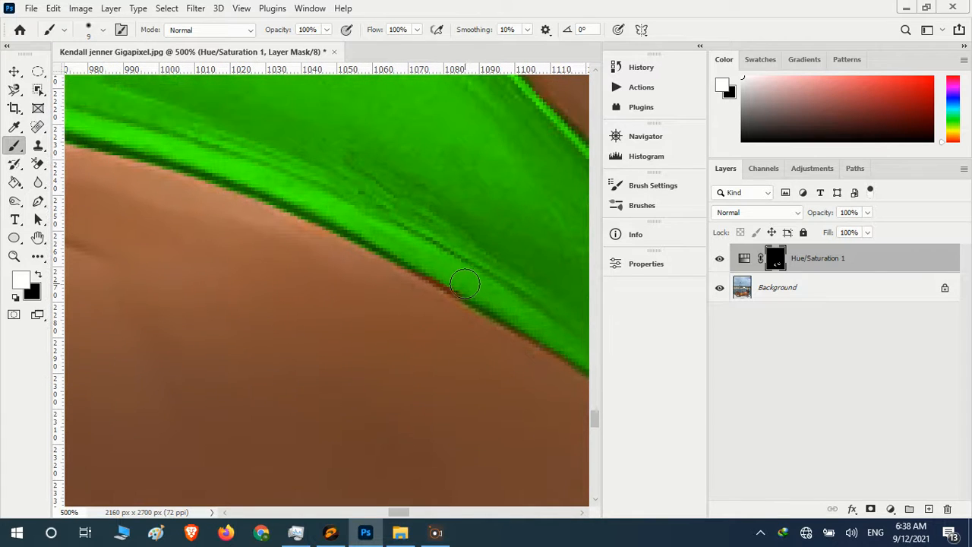
scroll(449, 341, up, 2)
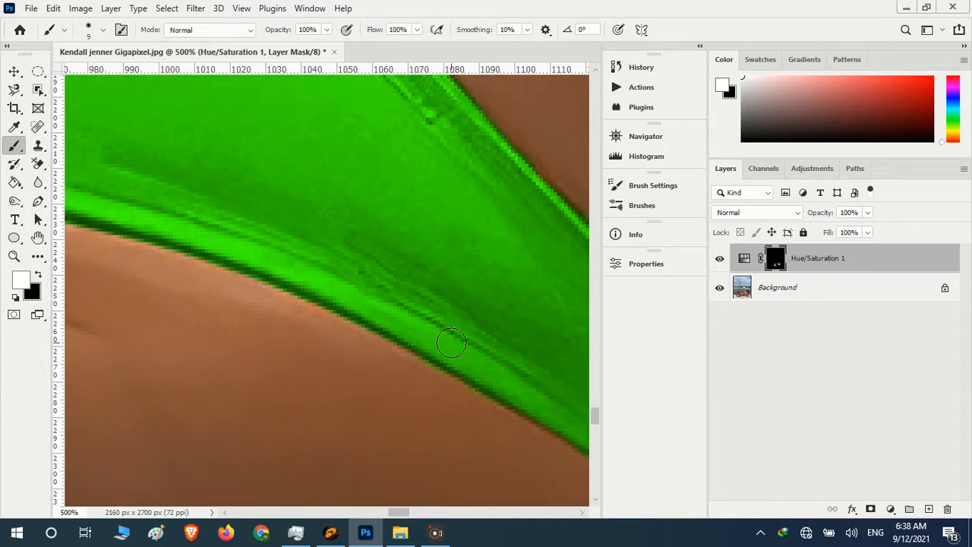
scroll(450, 341, down, 2)
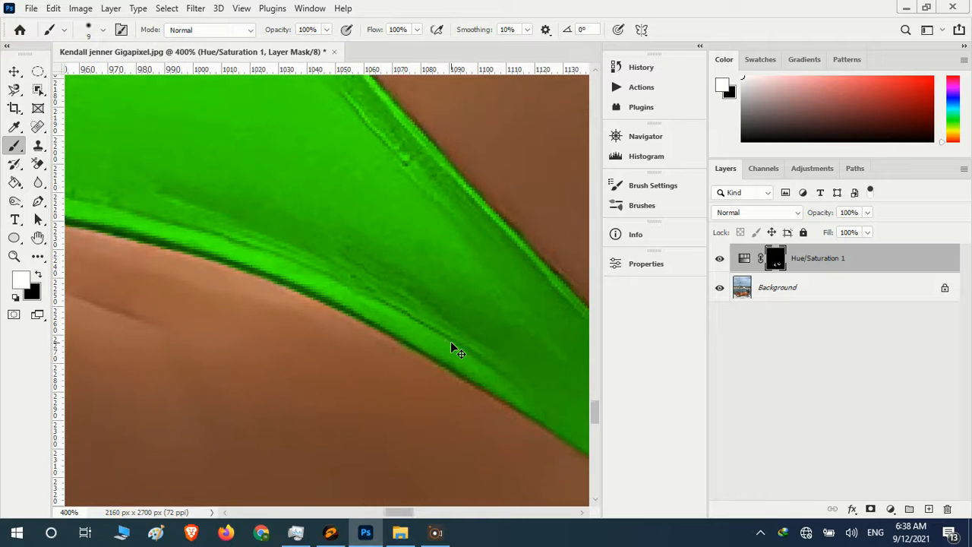
Paint the orange patch at the inner end of the thigh-side hem into the mask.
scroll(439, 412, up, 2)
scroll(439, 412, up, 1)
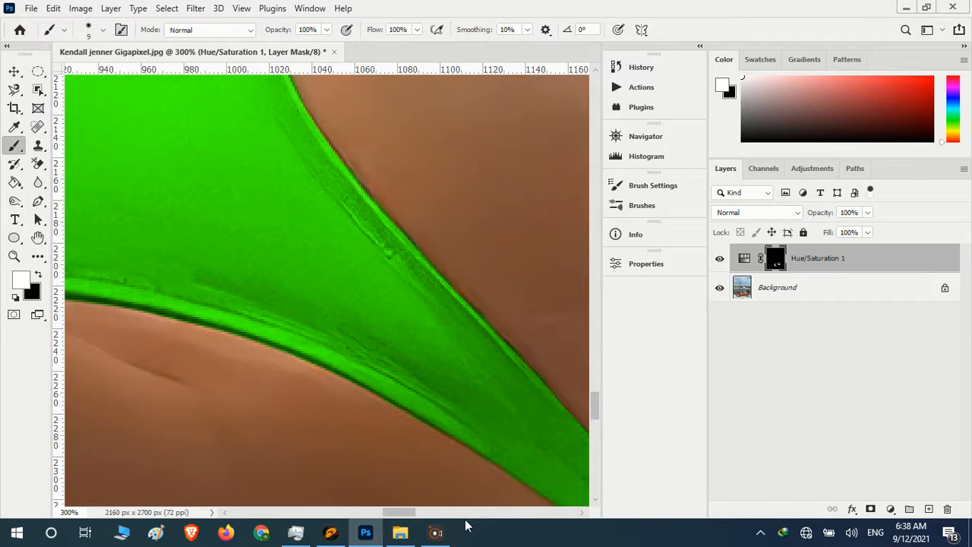
drag(400, 513, 382, 511)
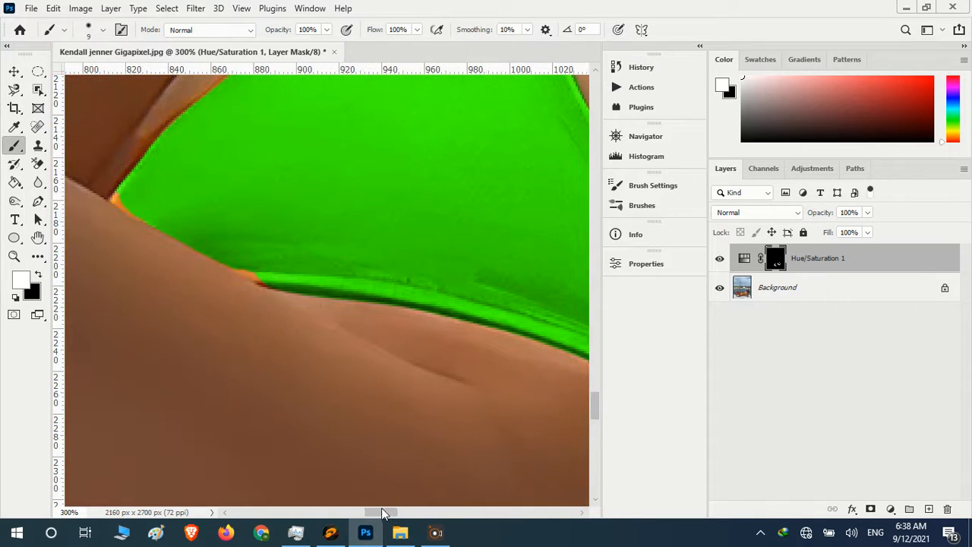
scroll(285, 388, up, 2)
scroll(285, 387, up, 2)
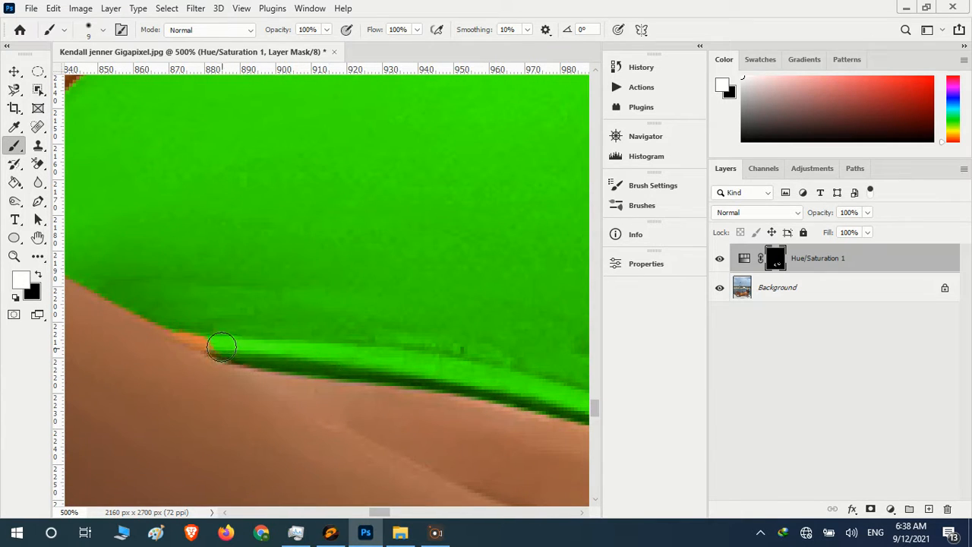
mouse_move(221, 343)
mouse_down()
mouse_move(187, 322)
mouse_move(240, 346)
mouse_up()
Paint the orange corner of the bikini bottom between the thighs and the fringe just beneath it into the mask.
scroll(332, 332, up, 4)
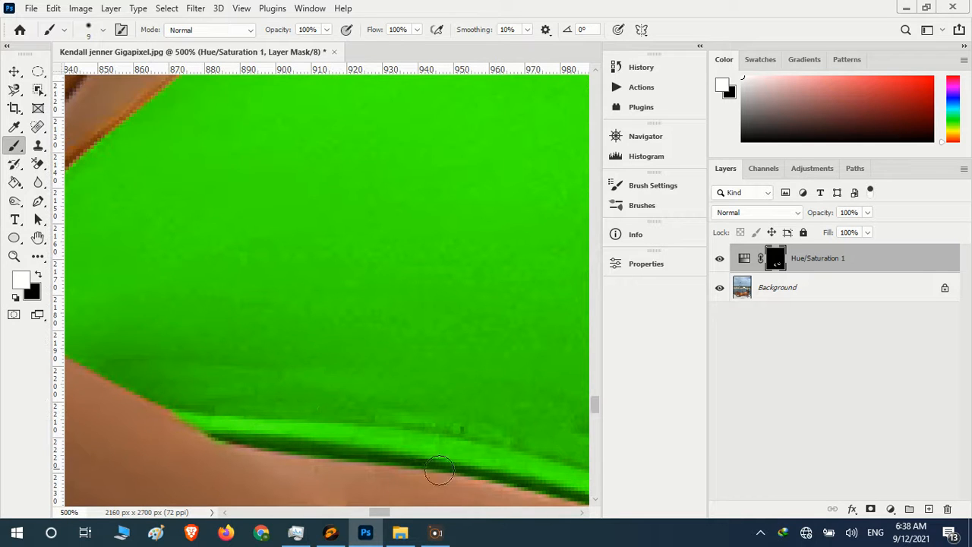
drag(380, 512, 371, 512)
scroll(317, 405, up, 4)
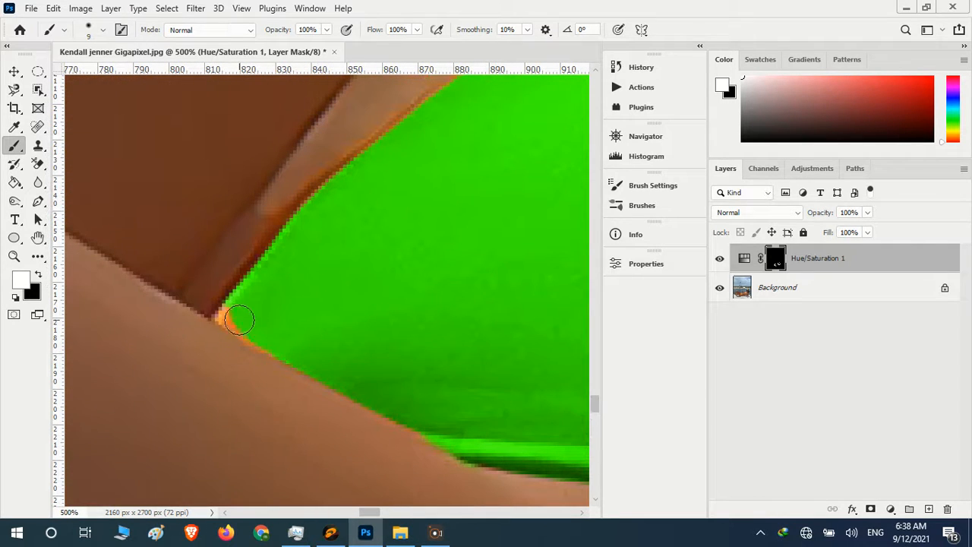
drag(231, 318, 316, 360)
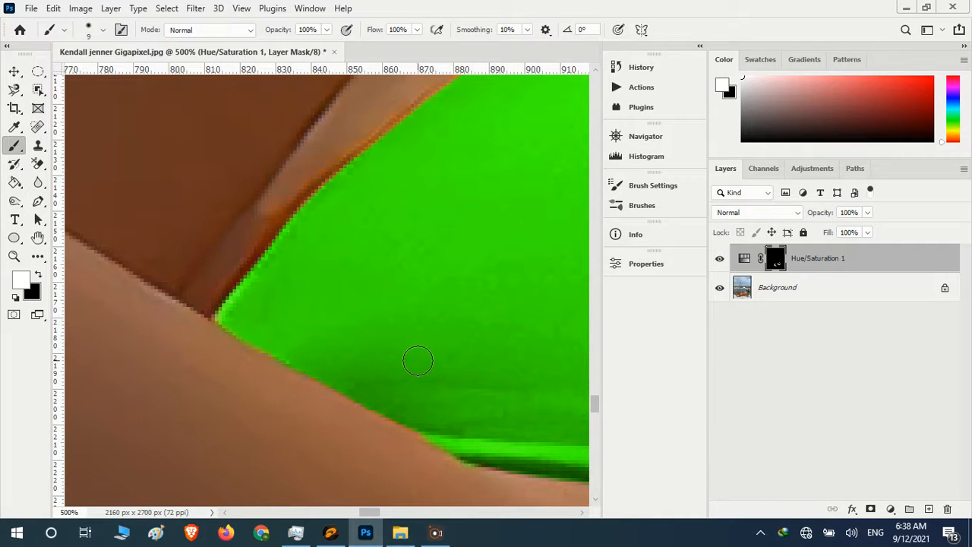
Paint the brown fringe from the corner up the far-thigh edge of the bikini bottom into the mask, undoing strokes that spill over.
scroll(417, 355, up, 4)
mouse_move(258, 391)
mouse_down()
mouse_move(244, 397)
mouse_move(284, 333)
mouse_move(316, 329)
mouse_up()
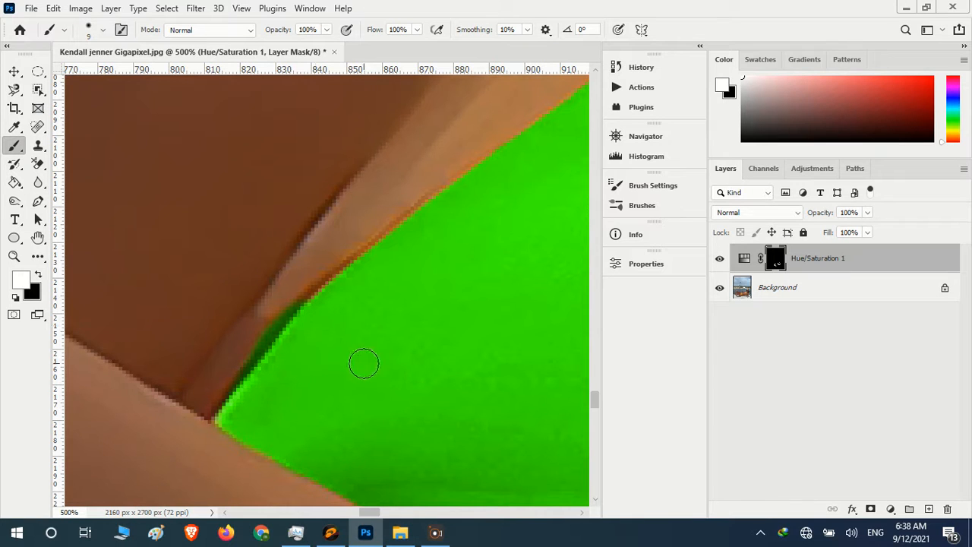
key(ctrl+z)
mouse_move(247, 394)
mouse_down()
mouse_move(321, 289)
mouse_move(360, 265)
mouse_up()
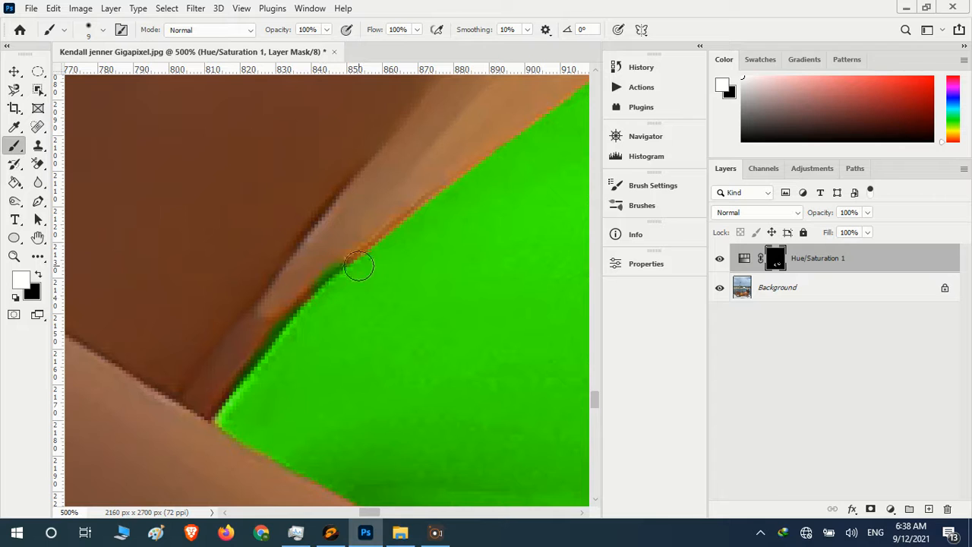
key(ctrl+z)
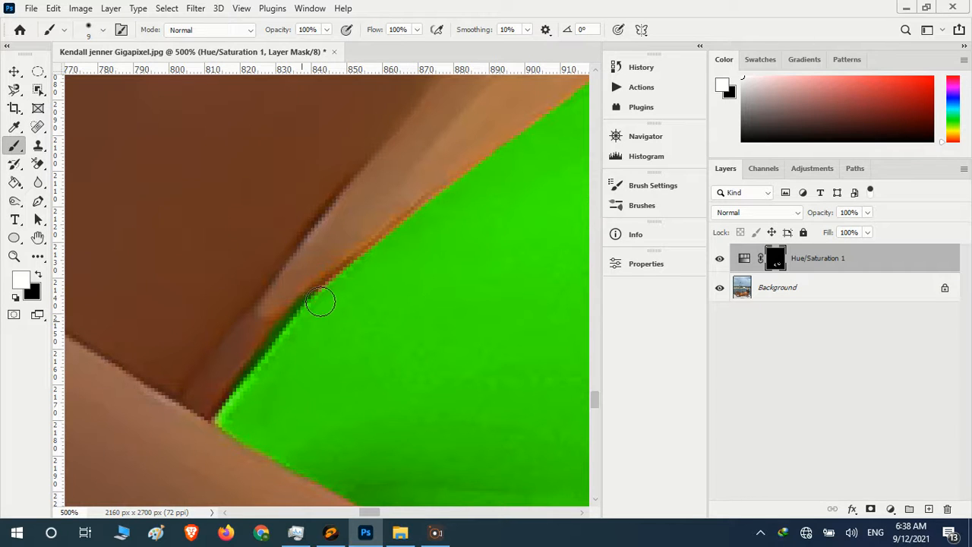
drag(320, 302, 428, 224)
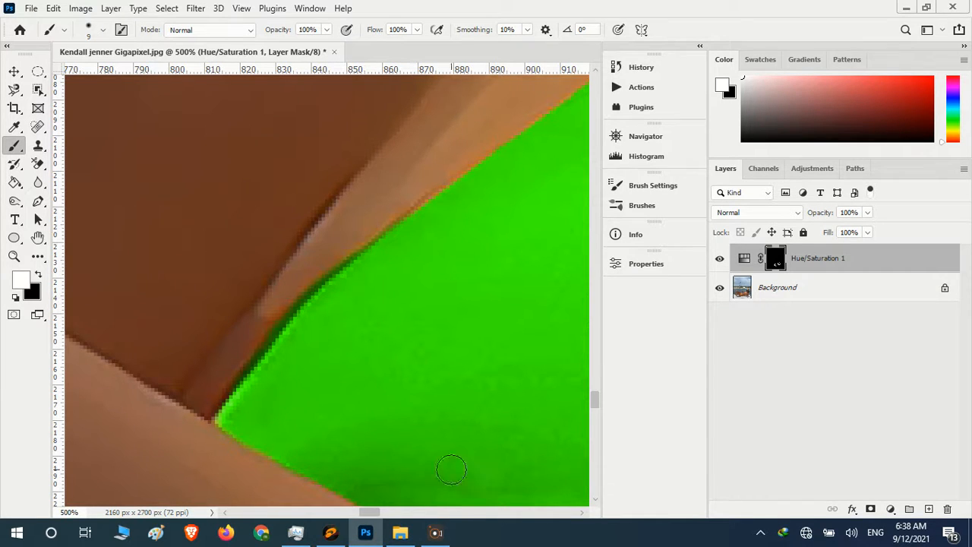
Continue painting the far-thigh edge of the bikini bottom into the mask, up to where the fabric folds begin.
drag(375, 513, 384, 513)
scroll(291, 445, up, 3)
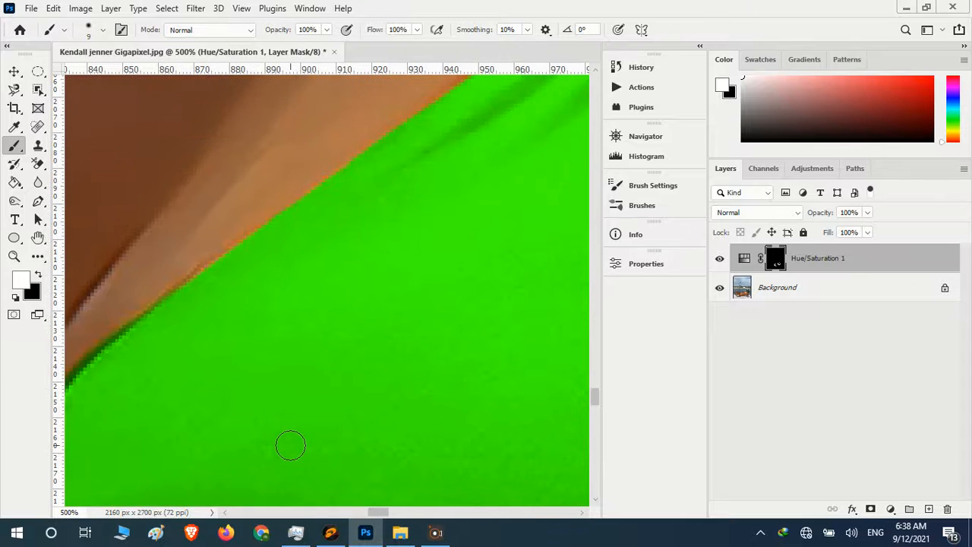
drag(195, 351, 308, 270)
drag(351, 240, 393, 211)
scroll(512, 321, up, 3)
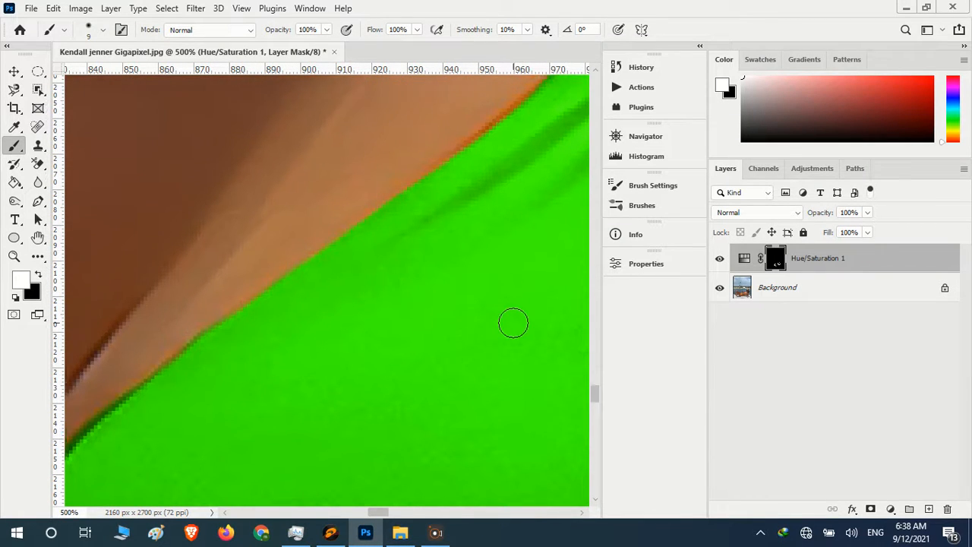
drag(378, 286, 502, 195)
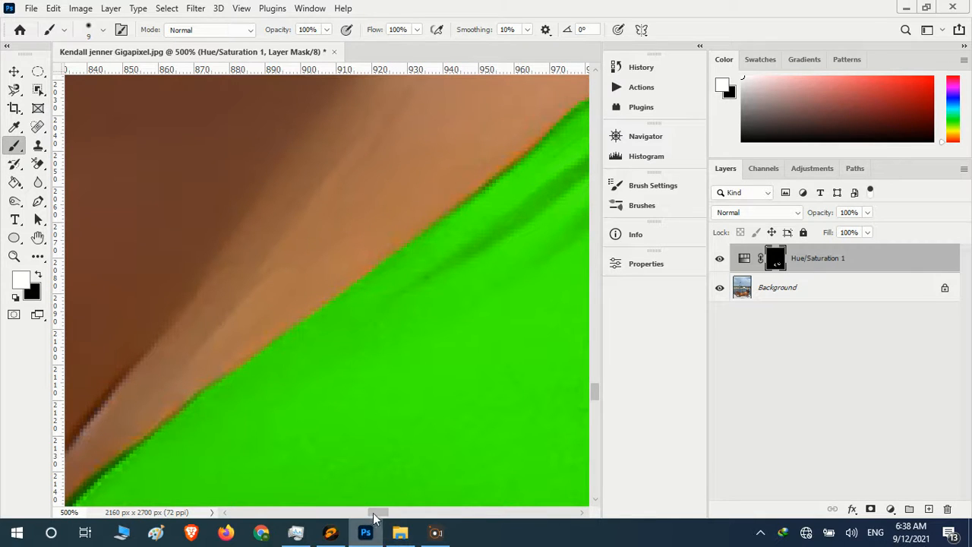
Fill in the remaining orange-brown fringe along the folded fabric's outer edge up to the upper hip end.
drag(373, 512, 383, 512)
scroll(362, 405, up, 5)
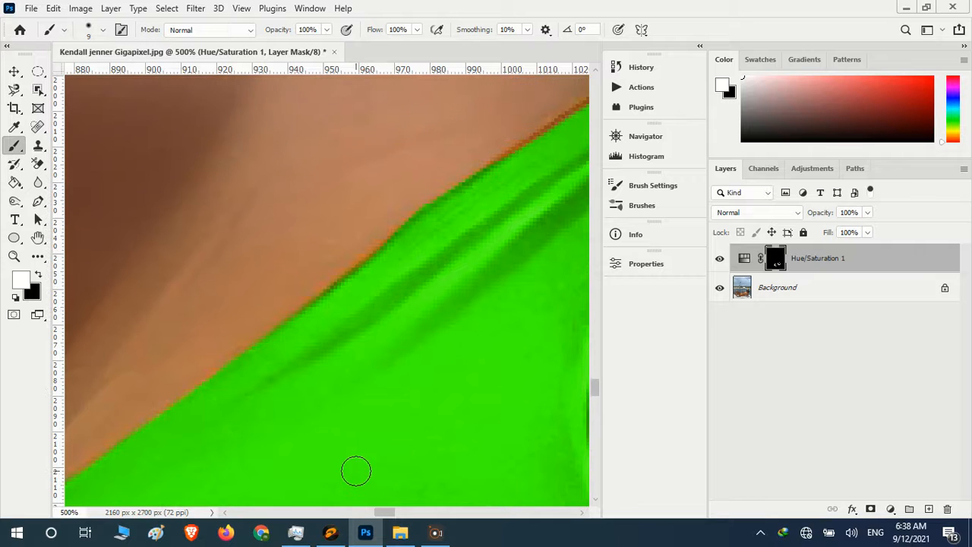
drag(402, 245, 333, 302)
drag(385, 514, 396, 513)
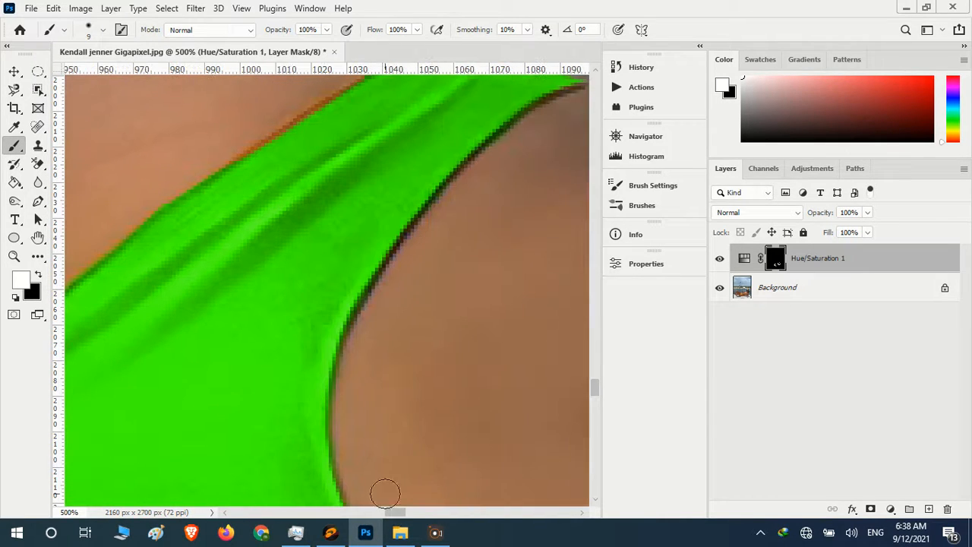
scroll(325, 391, up, 6)
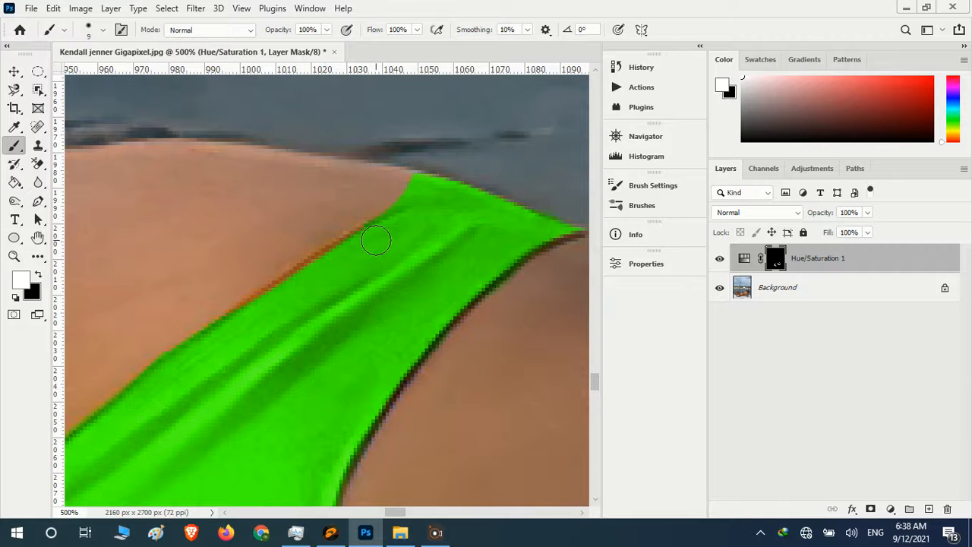
drag(316, 273, 193, 363)
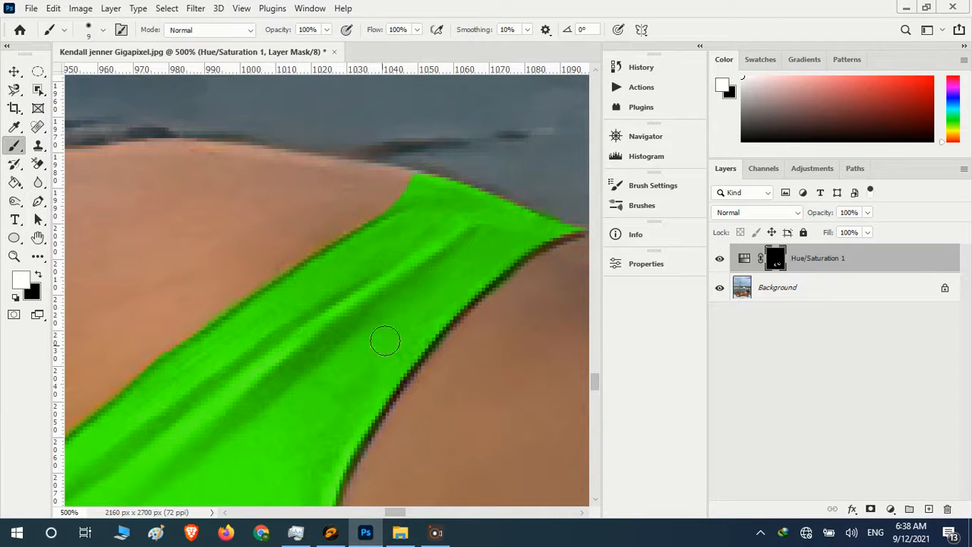
Turn the bikini red by setting the Hue/Saturation adjustment's hue to 360 and its saturation to 78.
scroll(399, 280, down, 3)
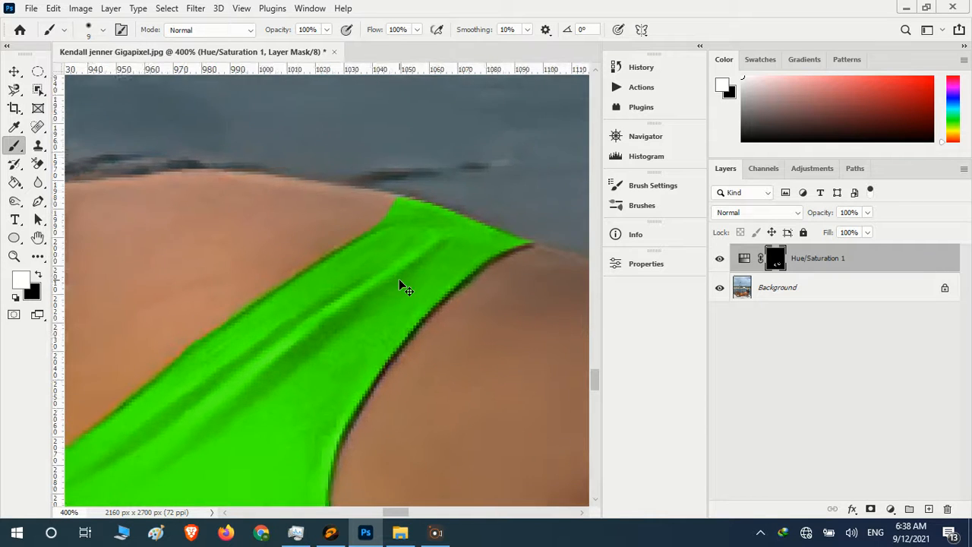
key(ctrl+0)
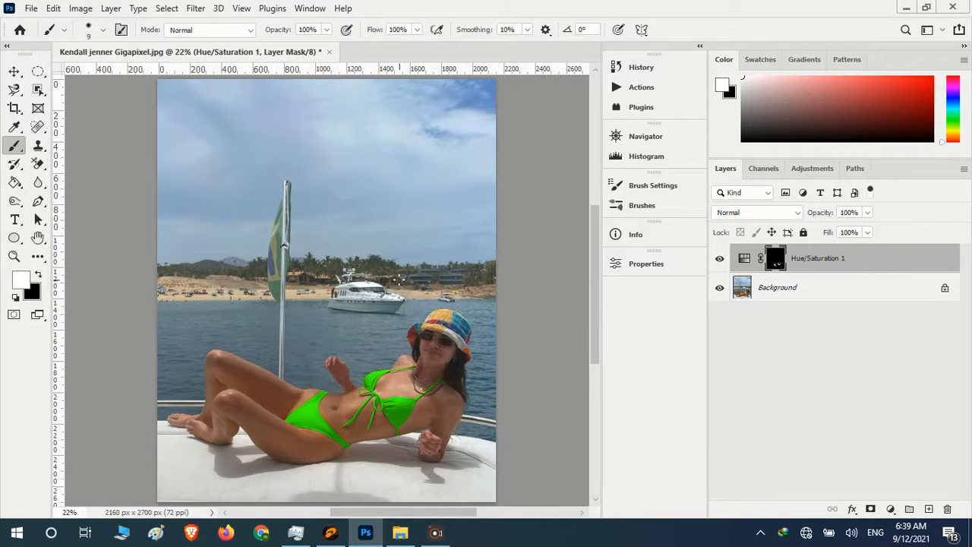
scroll(399, 279, up, 4)
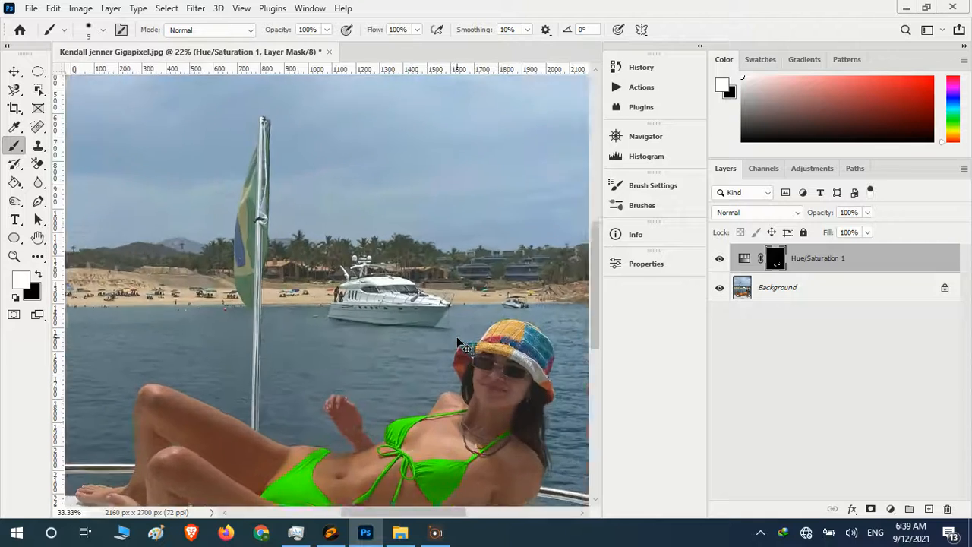
scroll(510, 313, down, 5)
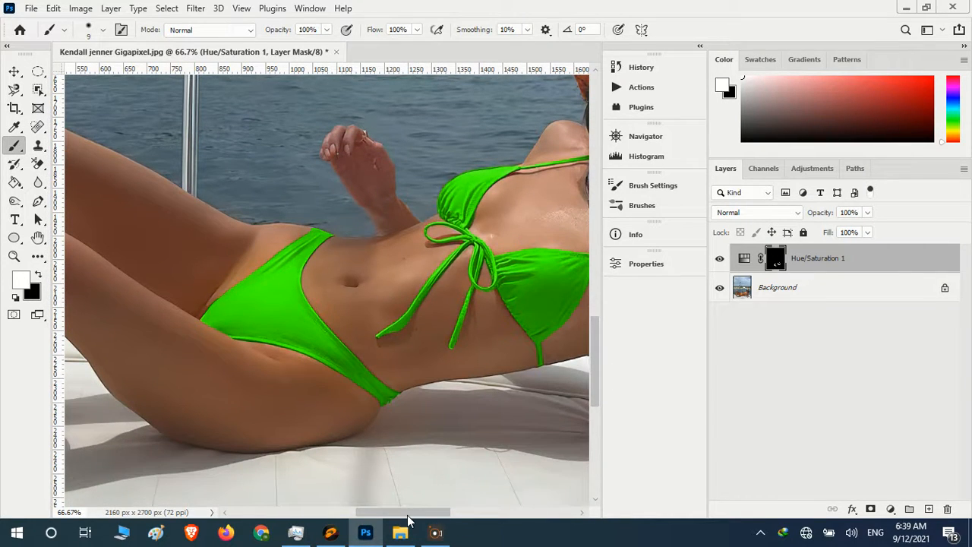
drag(408, 516, 432, 516)
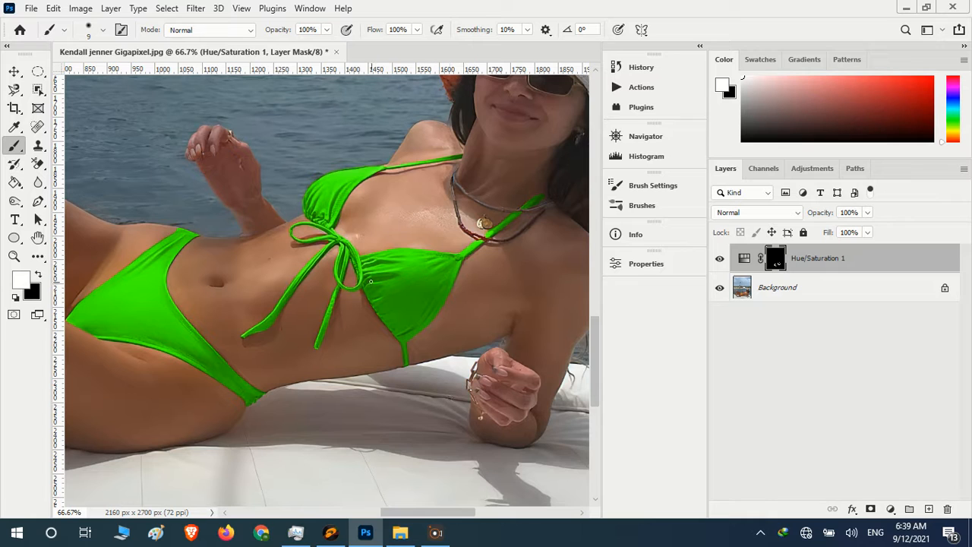
mouse_move(370, 282)
mouse_down()
mouse_move(354, 280)
mouse_move(410, 294)
mouse_up()
click(15, 71)
click(744, 259)
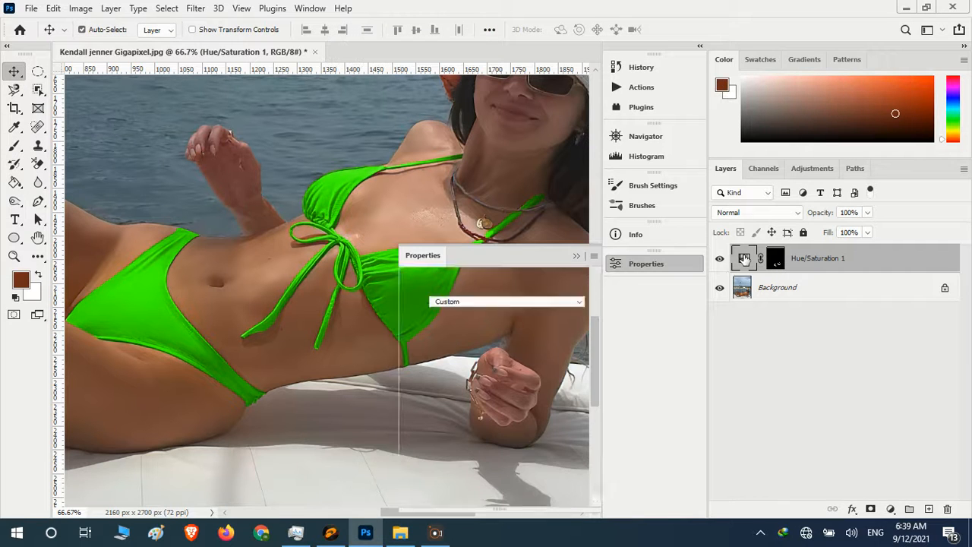
drag(515, 267, 818, 290)
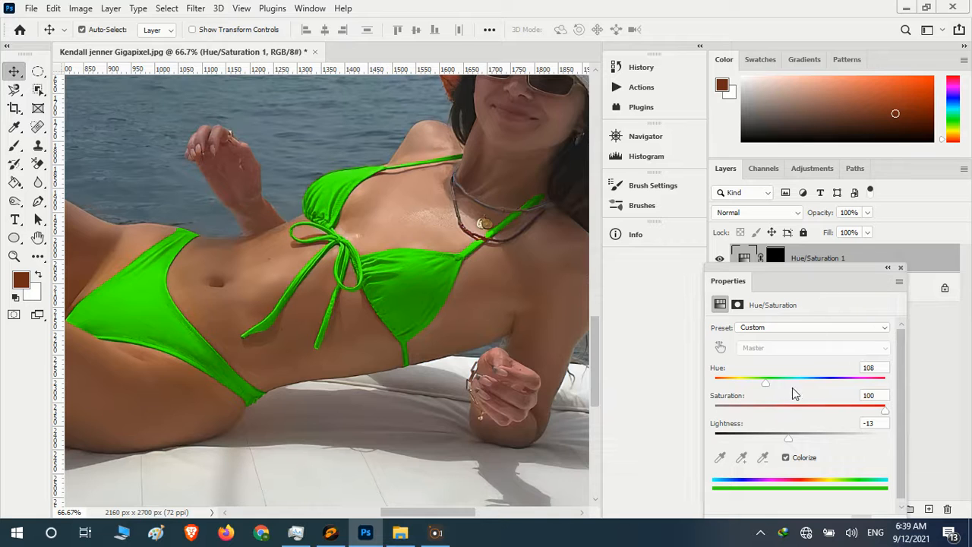
drag(767, 382, 897, 373)
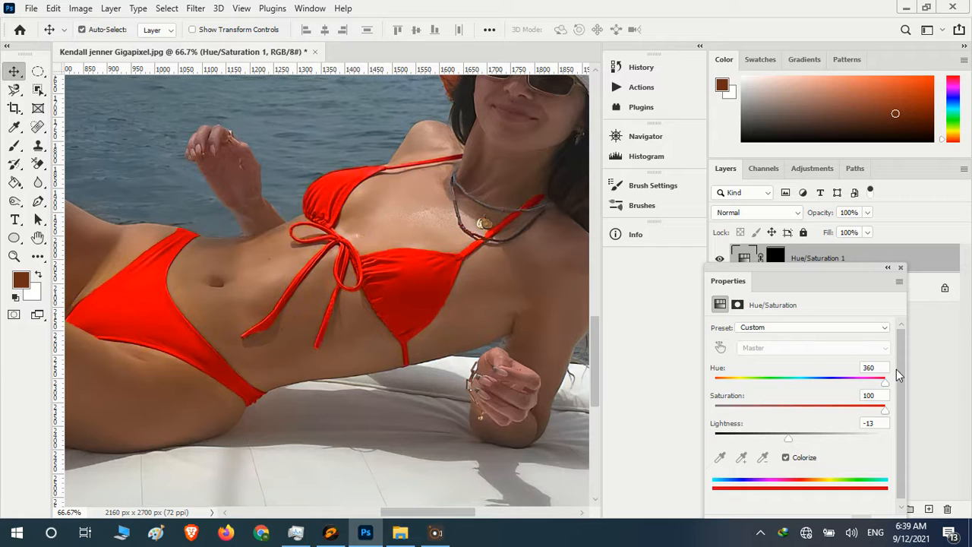
drag(770, 411, 829, 399)
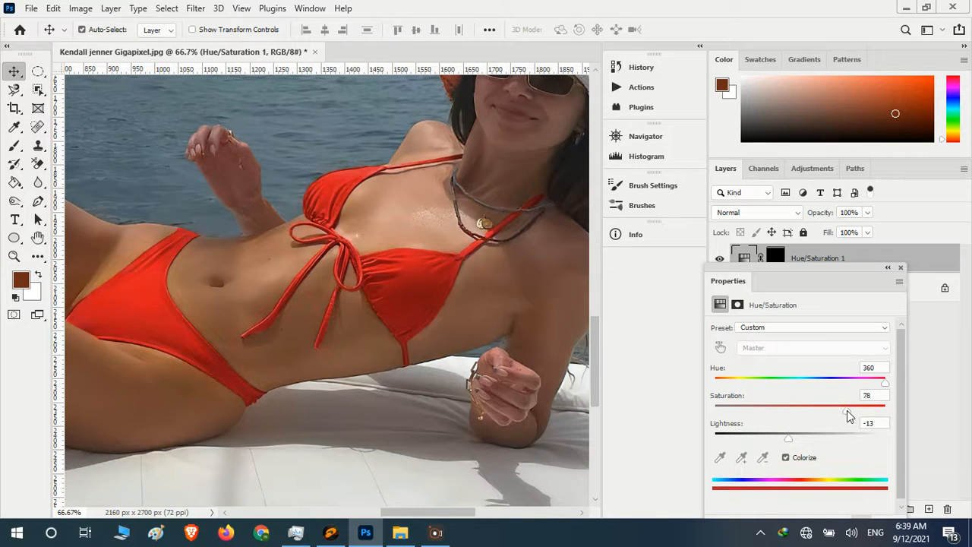
Try other bikini colours across the hue range, including 317, and return the hue to 360.
click(865, 379)
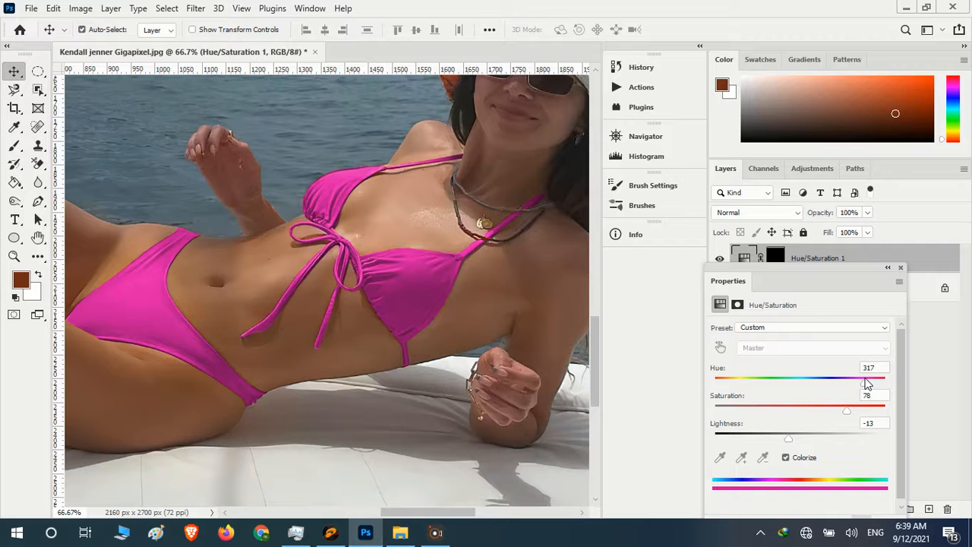
drag(859, 384, 714, 401)
drag(715, 382, 890, 370)
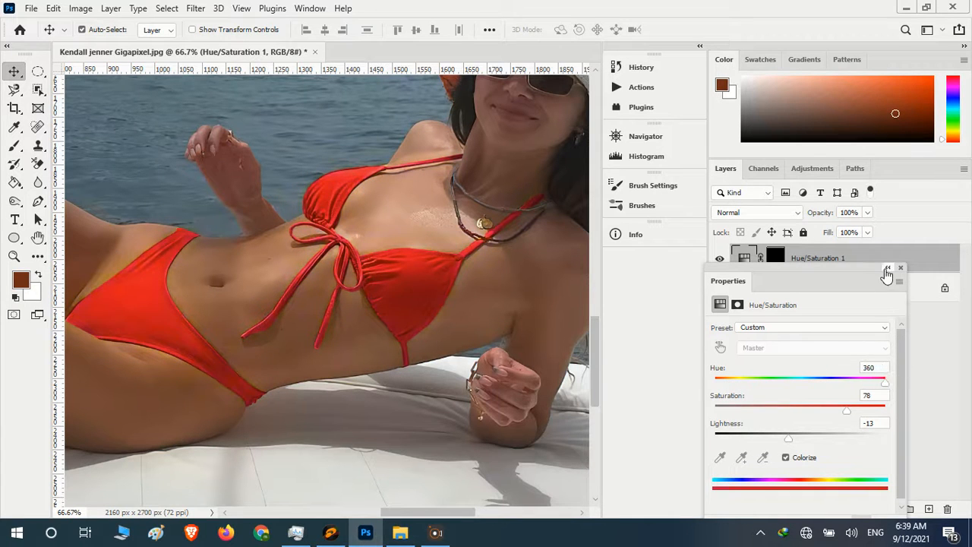
Compare the original and recoloured bikini by hiding and showing the Hue/Saturation 1 layer.
drag(886, 275, 662, 282)
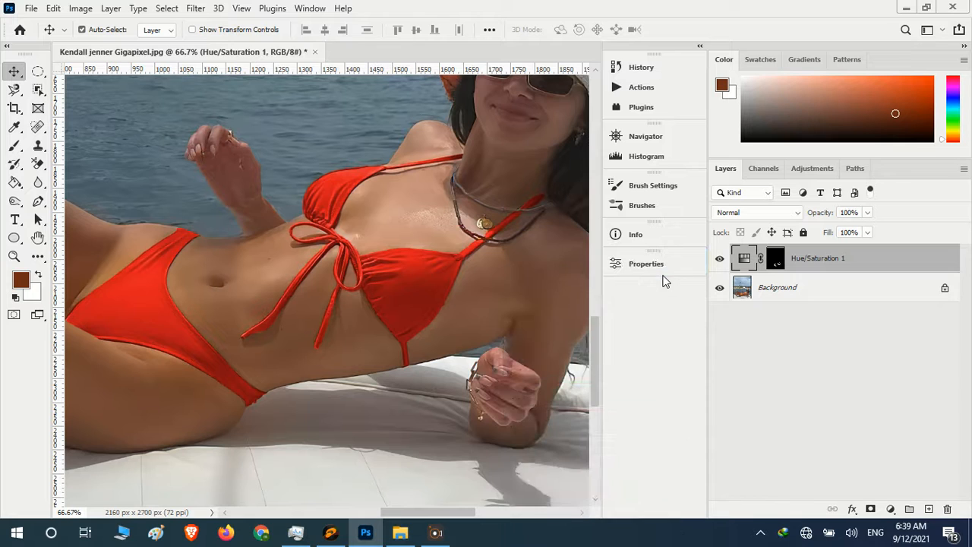
click(721, 262)
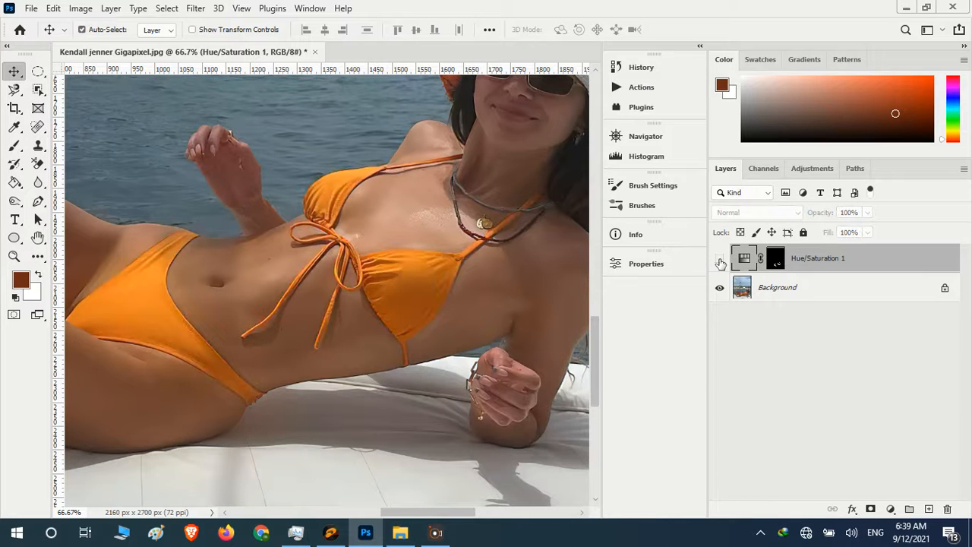
click(720, 262)
click(721, 262)
click(720, 262)
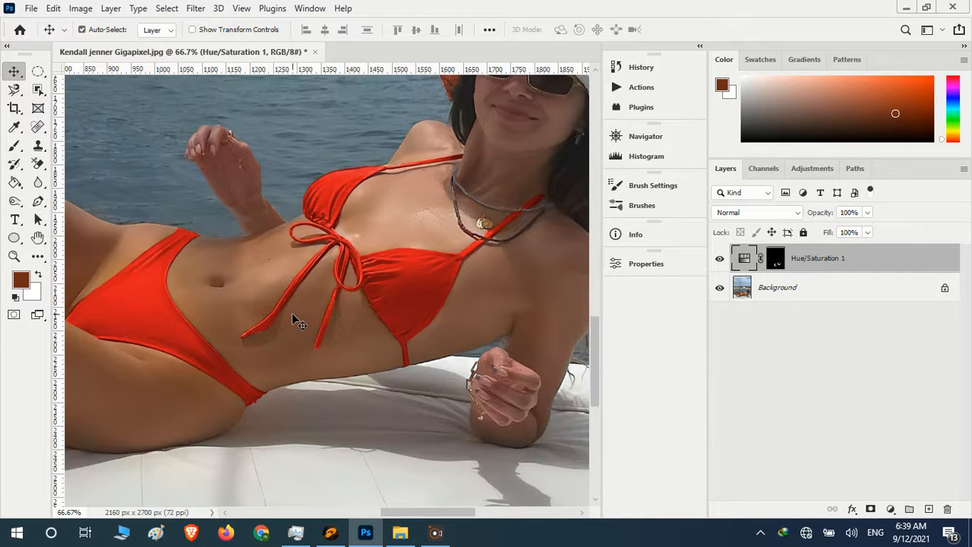
Add a paragraph text box containing the creator's full name on the white cushion below the reclining figure.
scroll(293, 315, down, 5)
click(16, 219)
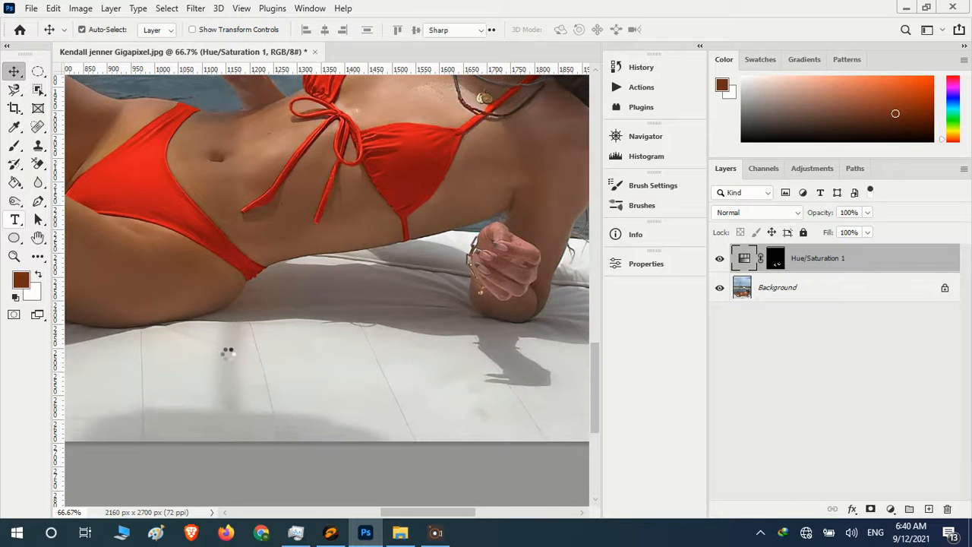
drag(183, 346, 456, 398)
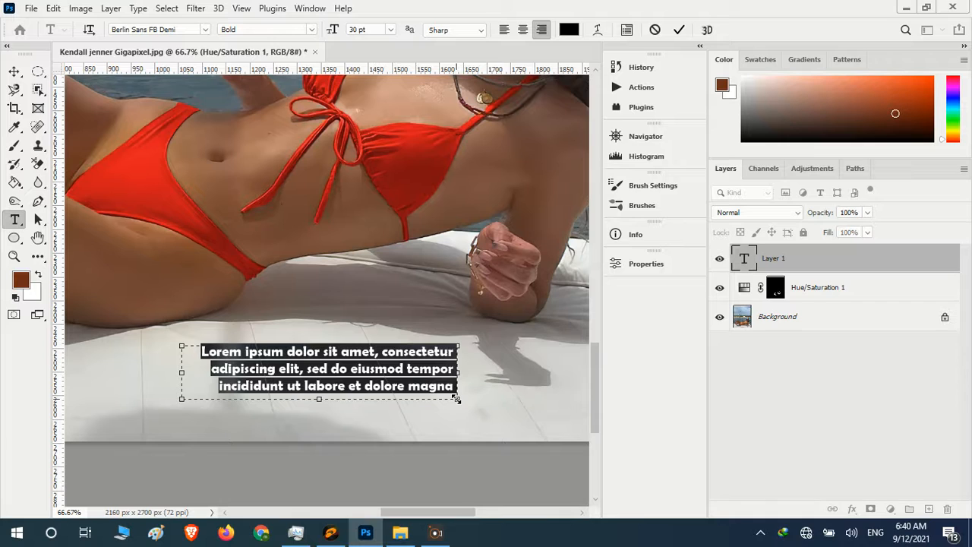
text(P)
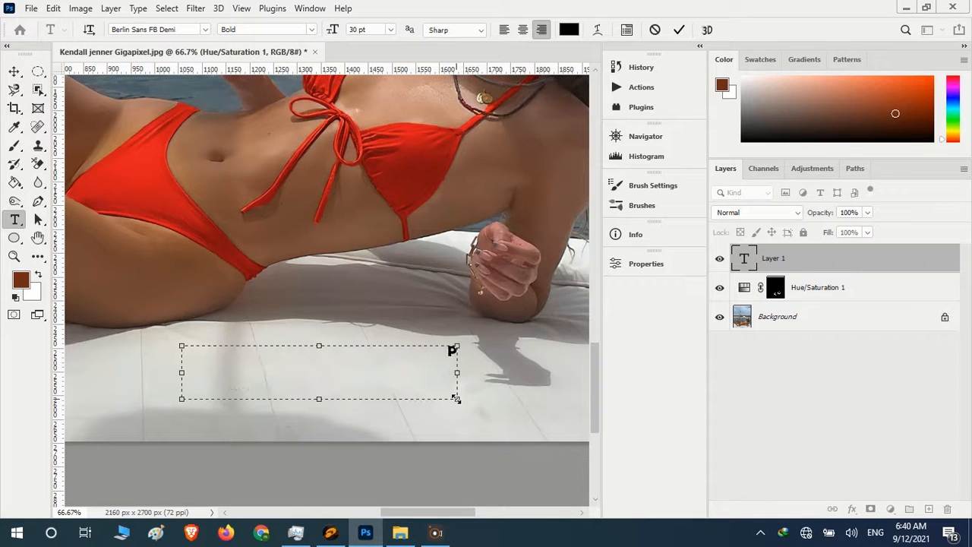
text(arham Vakh)
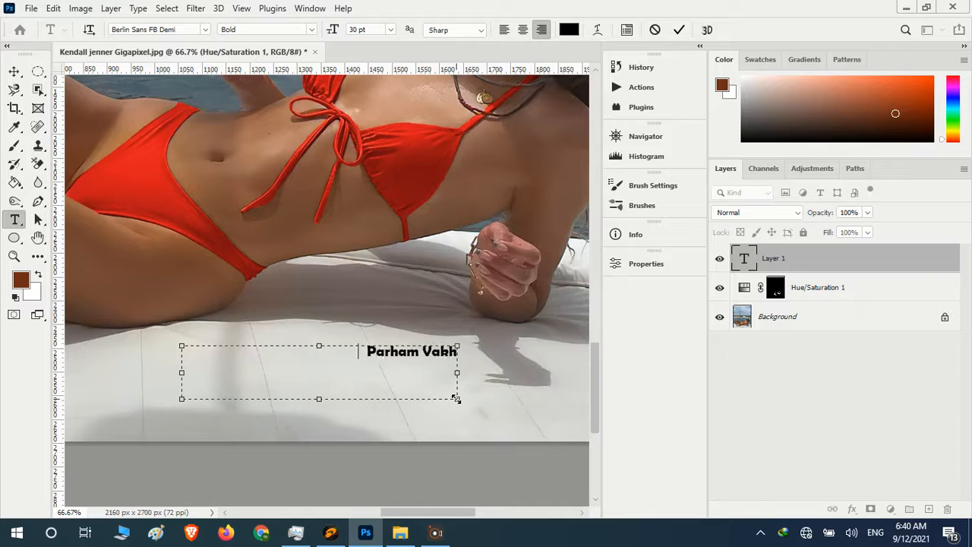
text(shour)
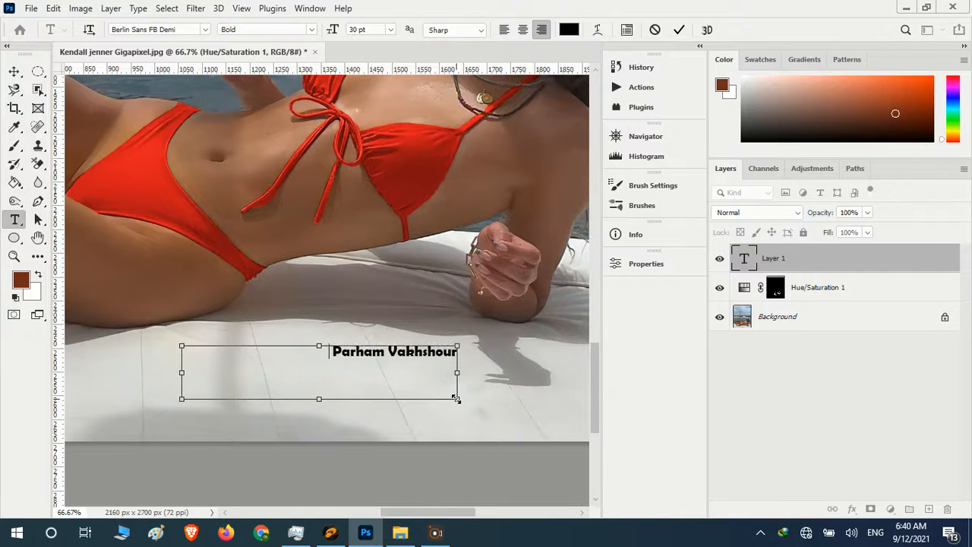
Set the whole name text to Arial at 60 pt and commit the text layer.
key(ctrl+a)
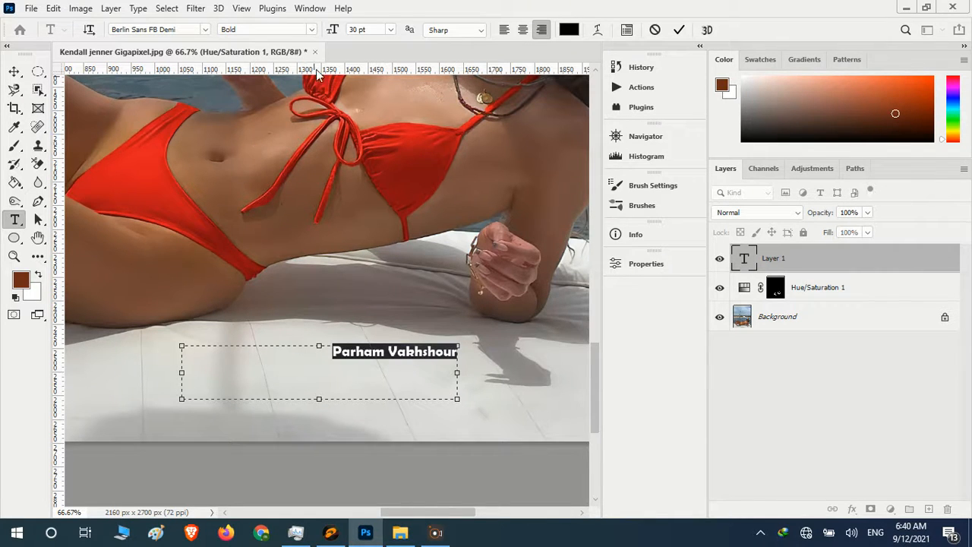
click(391, 29)
click(372, 200)
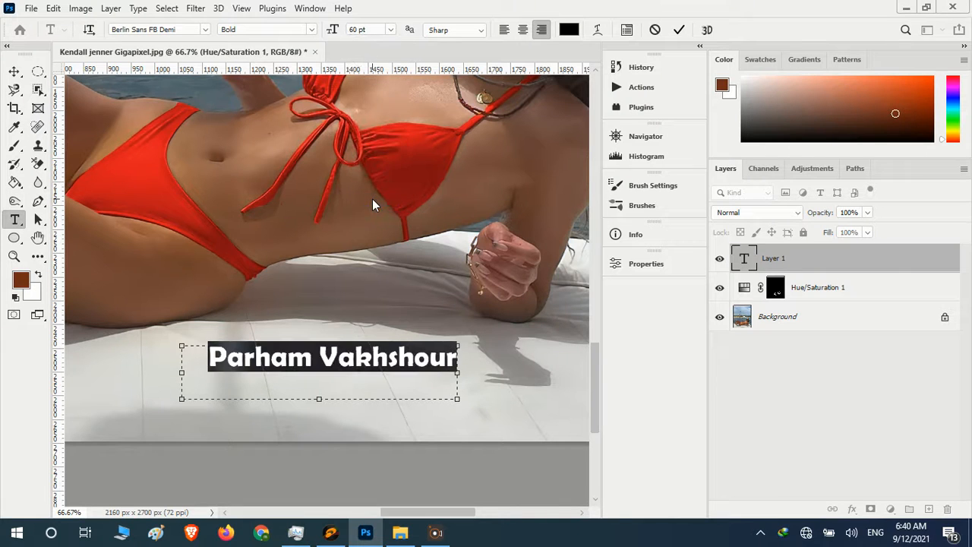
click(205, 30)
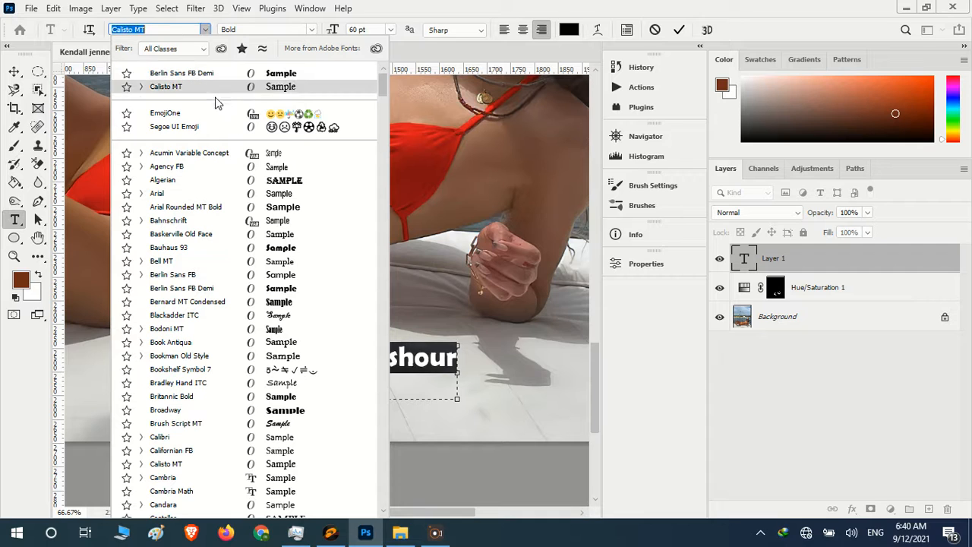
scroll(353, 113, down, 1)
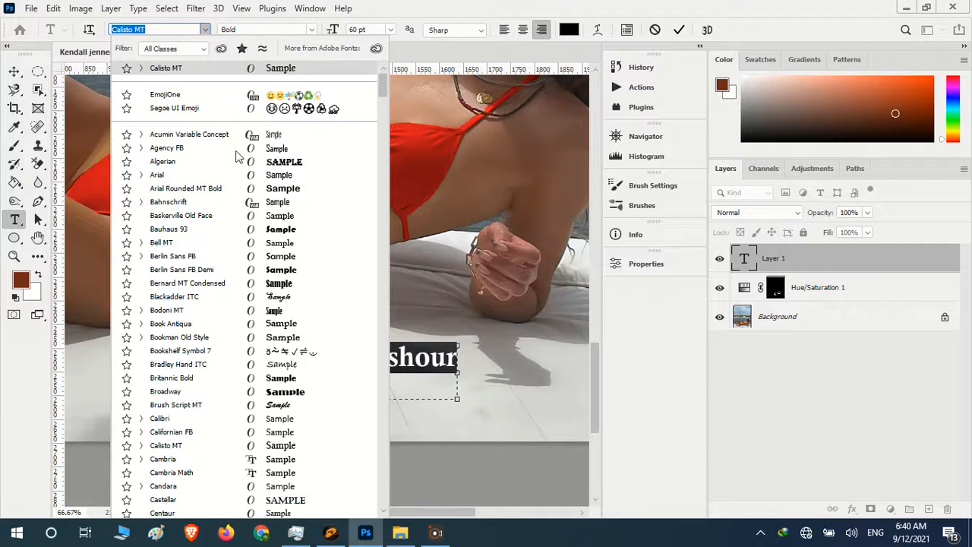
click(176, 174)
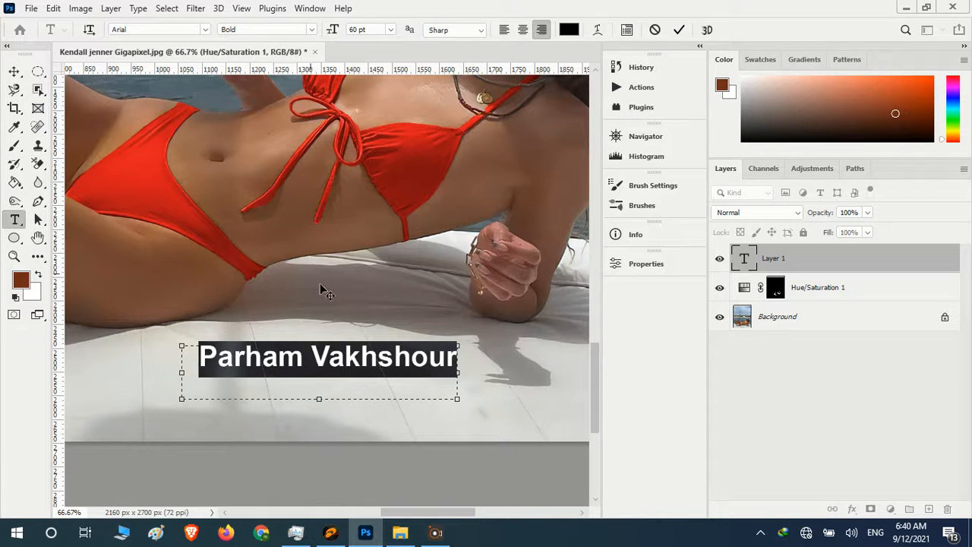
click(362, 360)
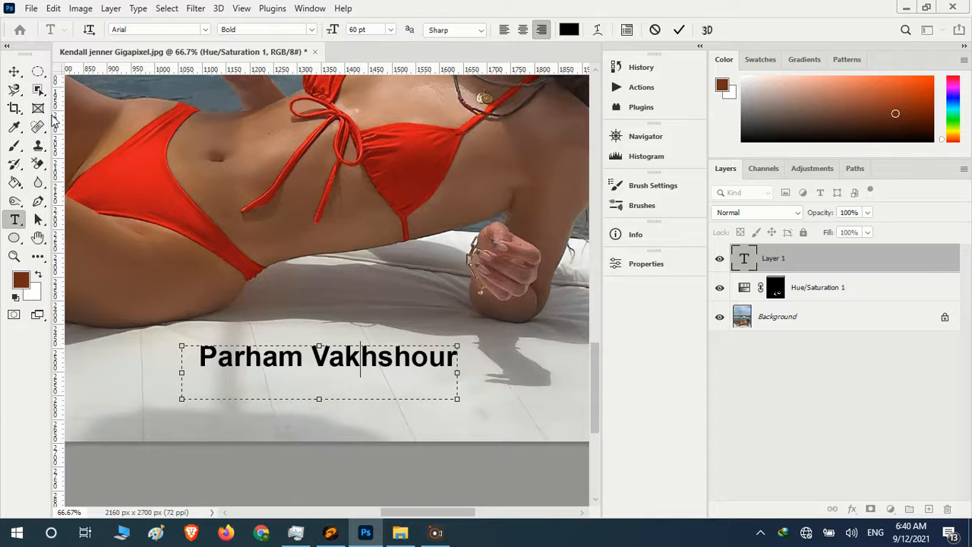
click(14, 72)
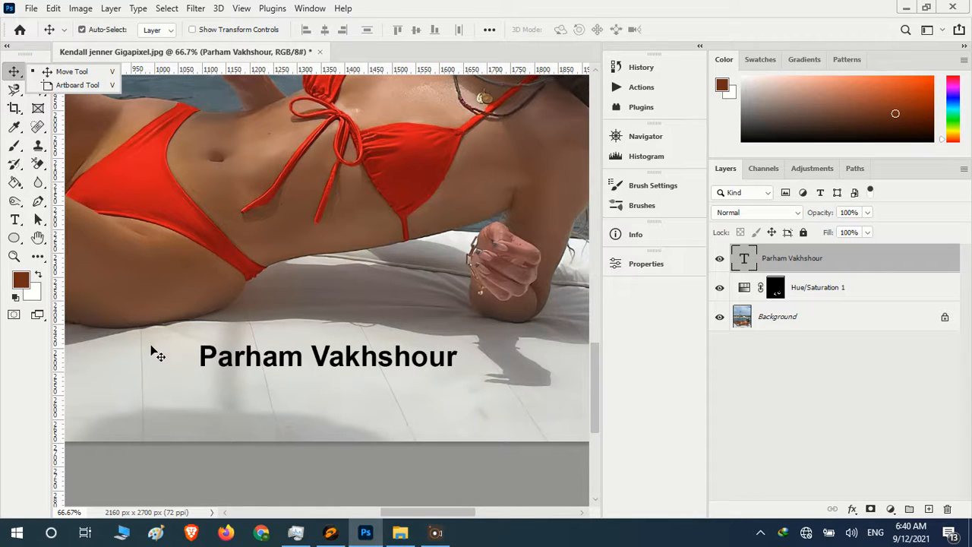
Delete the name text layer above Hue/Saturation 1 and leave no layer selected.
click(8, 79)
click(780, 361)
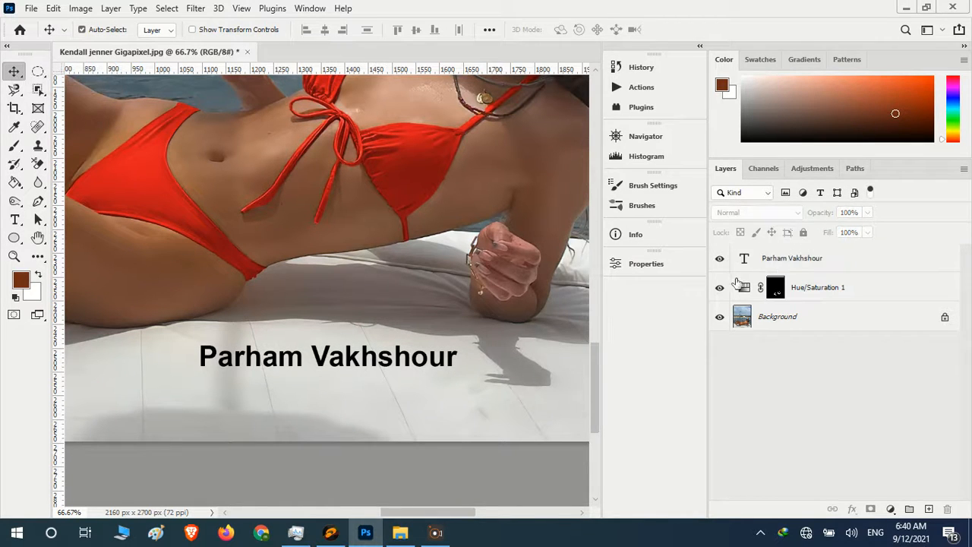
click(820, 258)
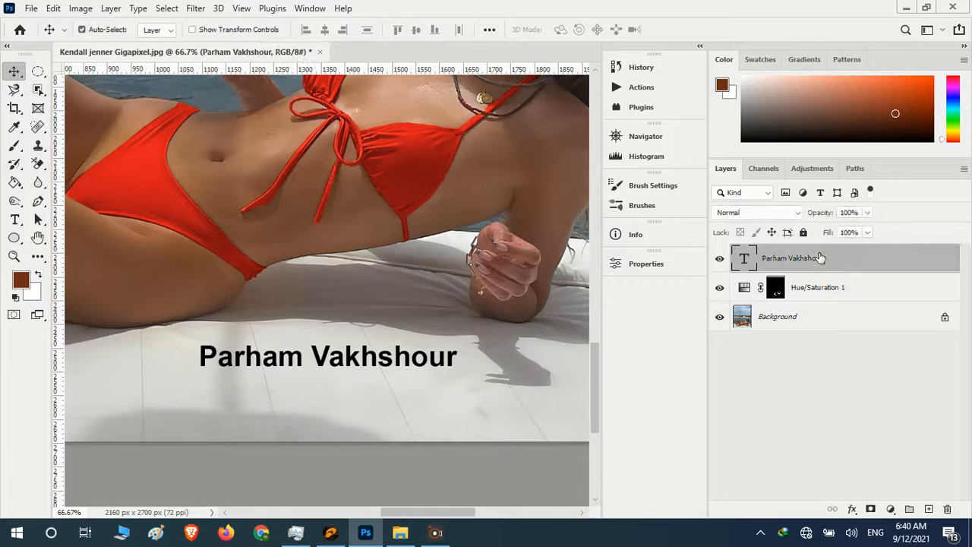
key(Delete)
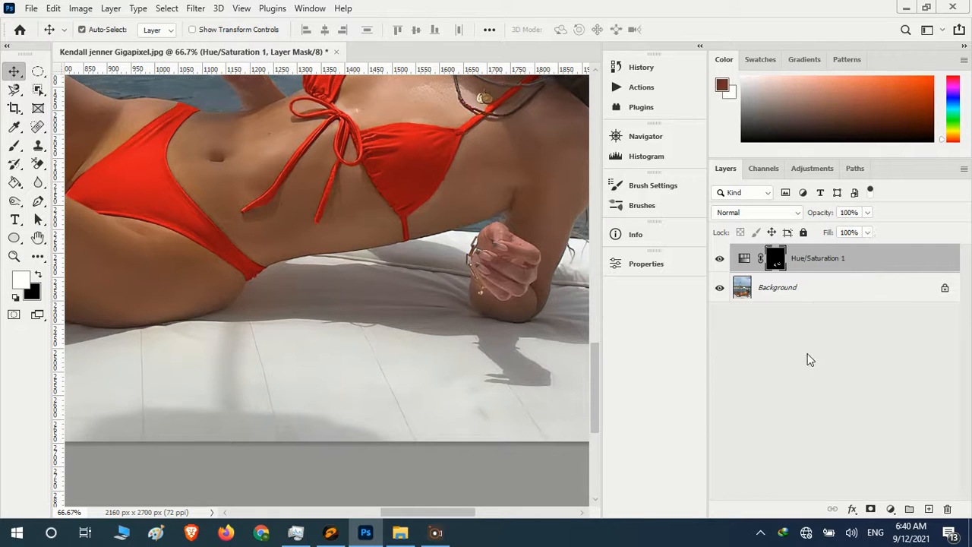
click(807, 358)
Try another bikini hue in the Hue/Saturation 1 adjustment with the whole photo in view, and return the hue to 360.
key(ctrl+0)
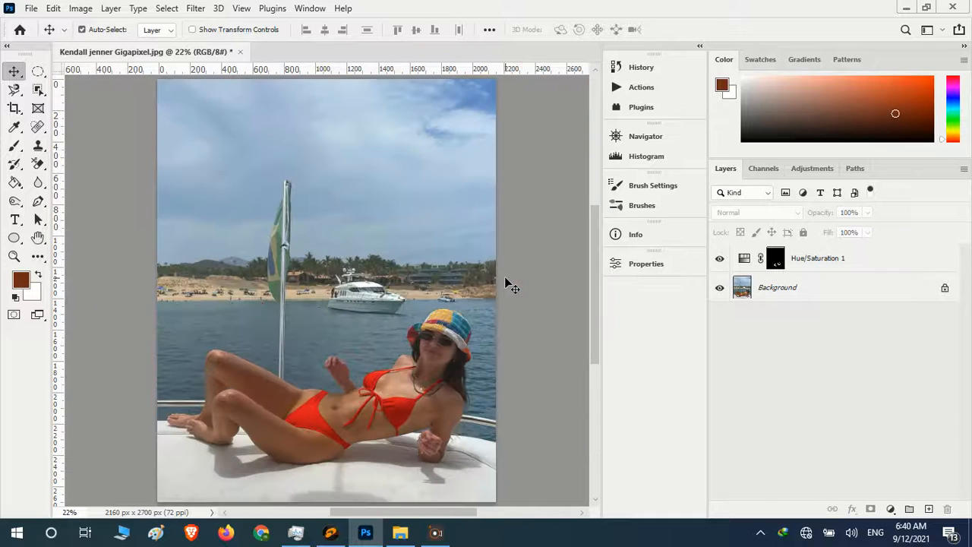
double_click(745, 257)
drag(516, 259, 313, 93)
click(340, 189)
drag(339, 190, 376, 190)
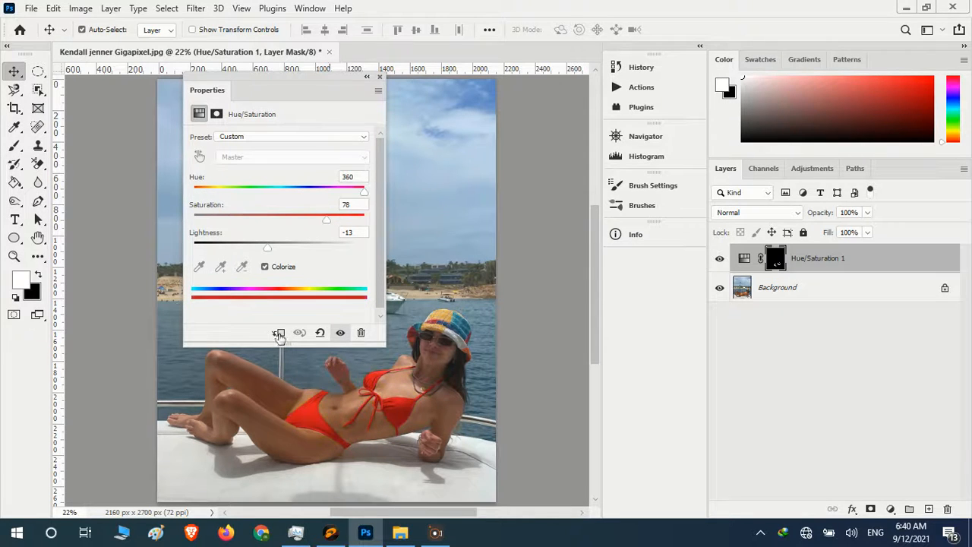
drag(340, 79, 641, 257)
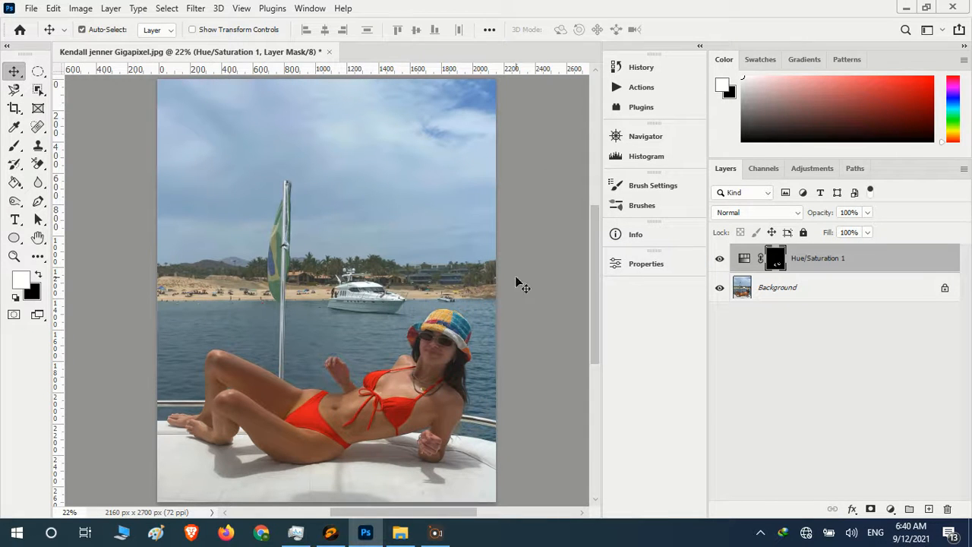